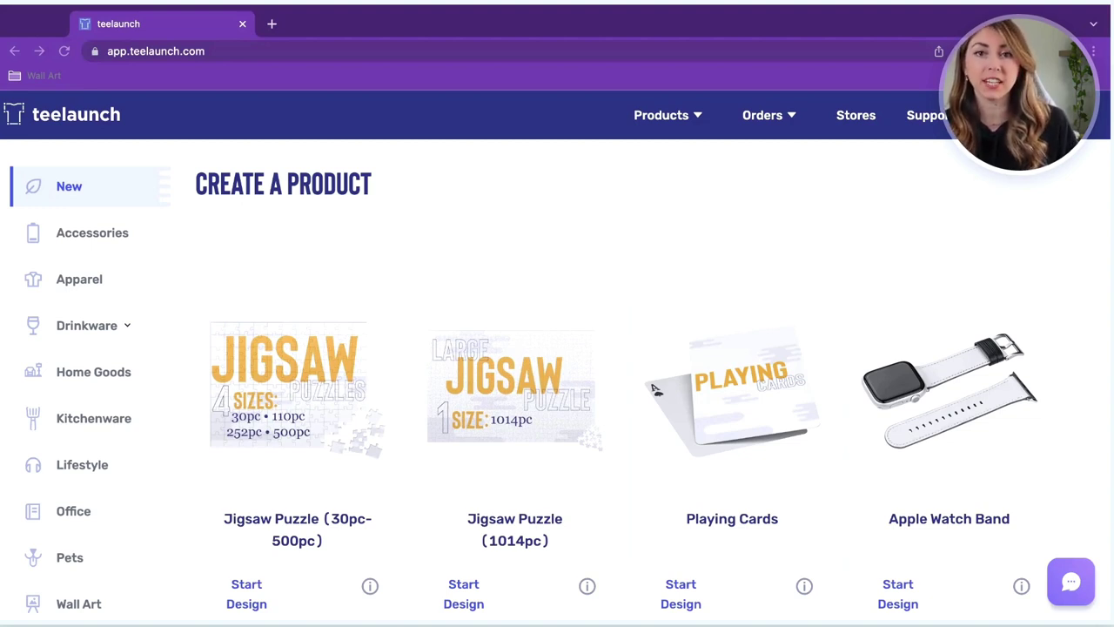
Filter the catalogue to Wall Art and open the Die-Cut Metal Signs design page.
left_click(837, 211)
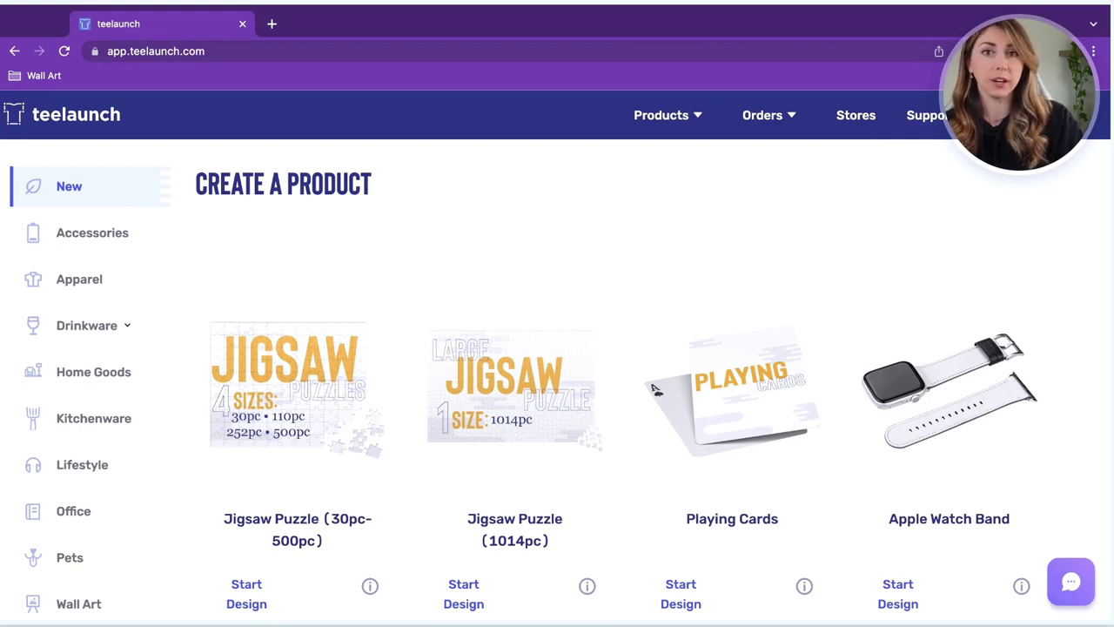
scroll(196, 415, "down", 10)
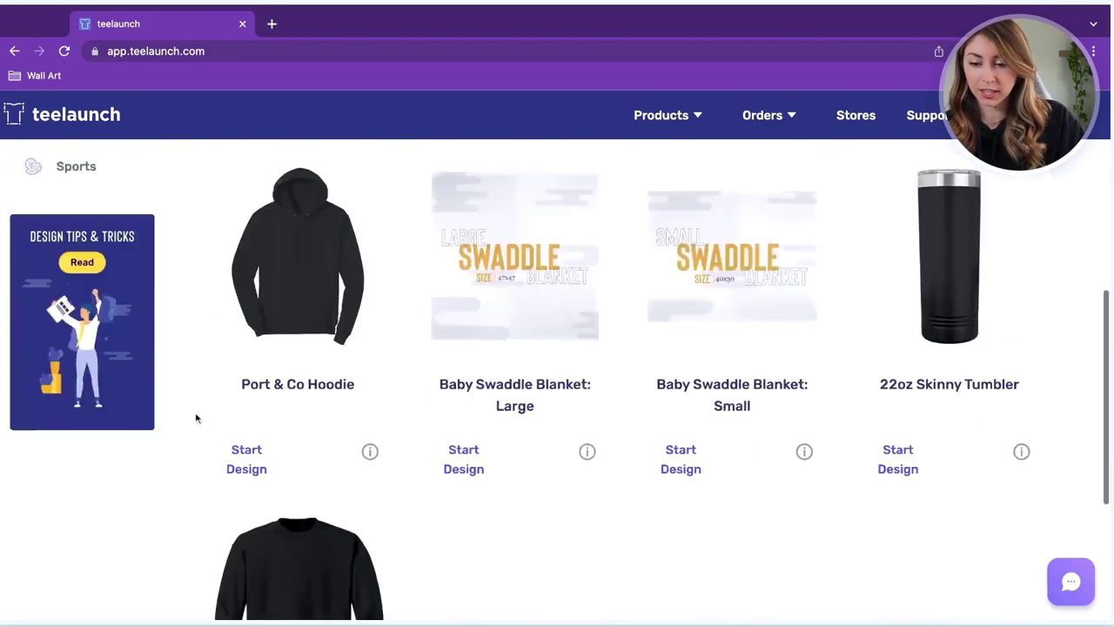
scroll(194, 416, "up", 4)
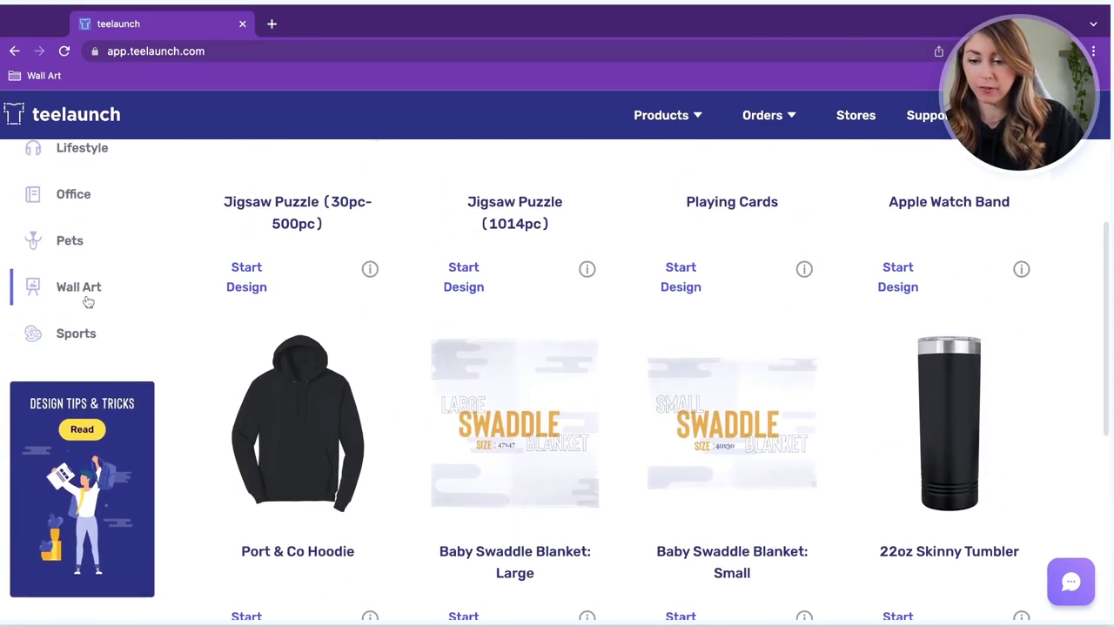
left_click(88, 300)
scroll(624, 241, "up", 2)
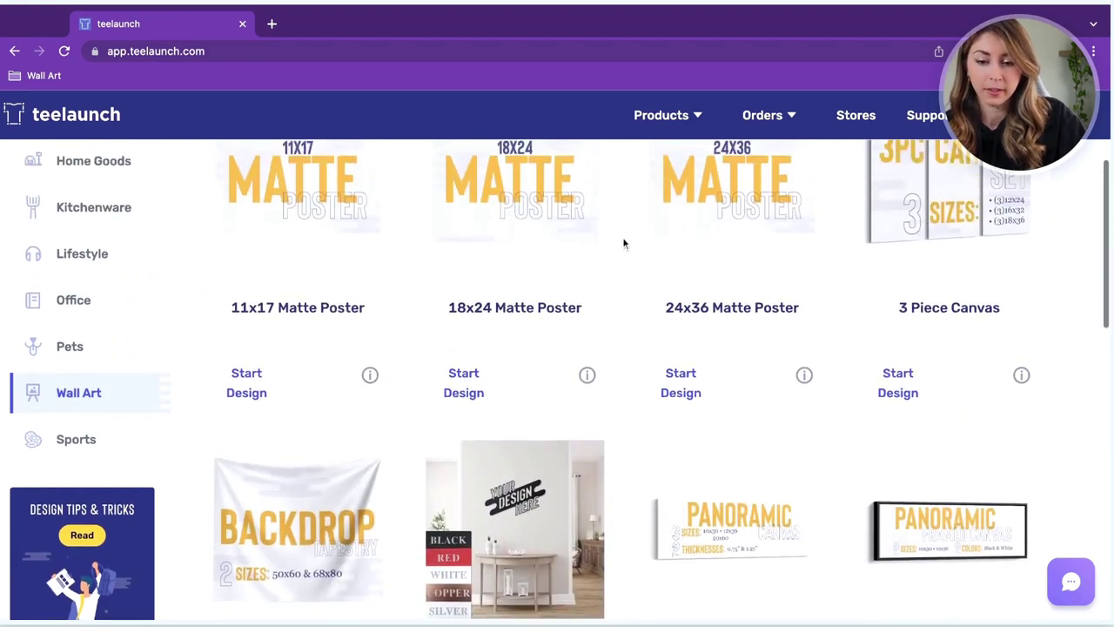
scroll(622, 242, "down", 2)
scroll(622, 242, "down", 1)
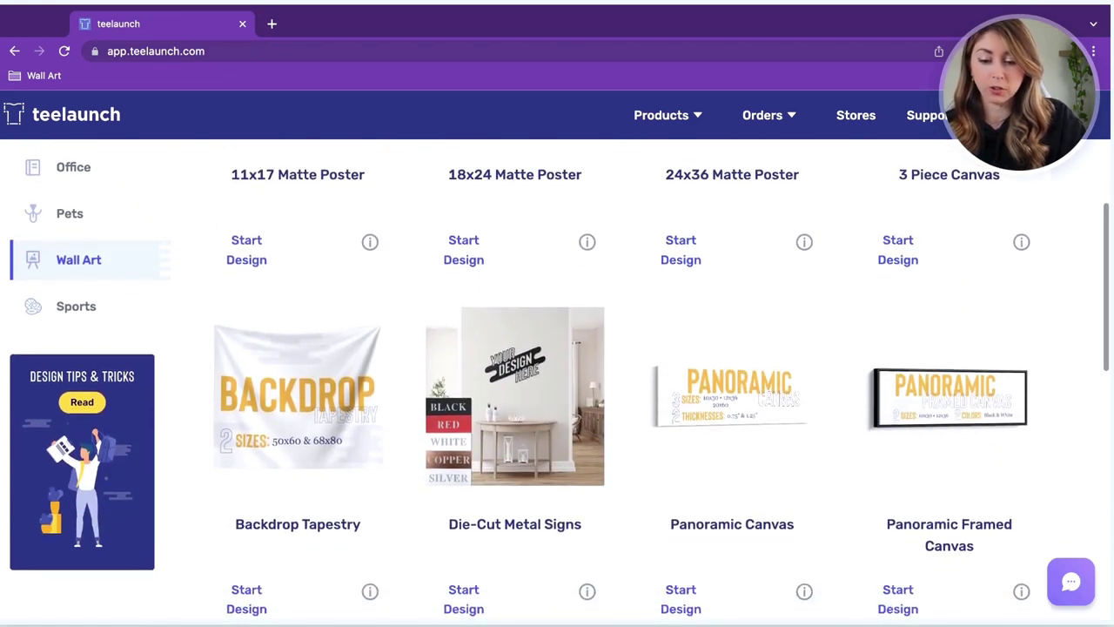
left_click(564, 531)
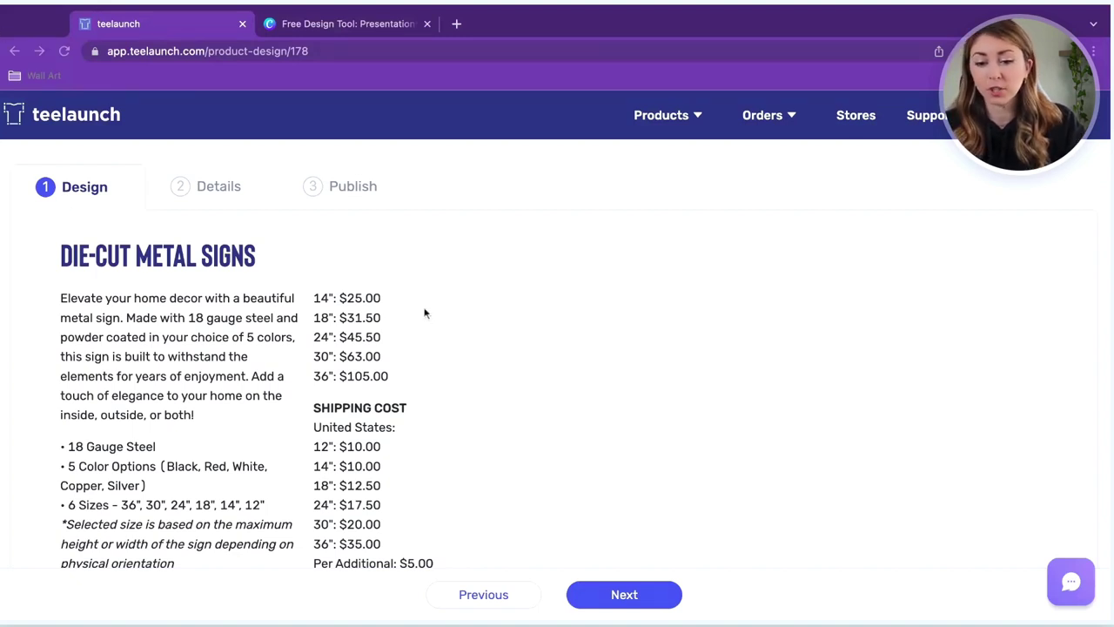
Scroll through the Die-Cut Metal Signs description down to the size pricing.
scroll(425, 313, "down", 1)
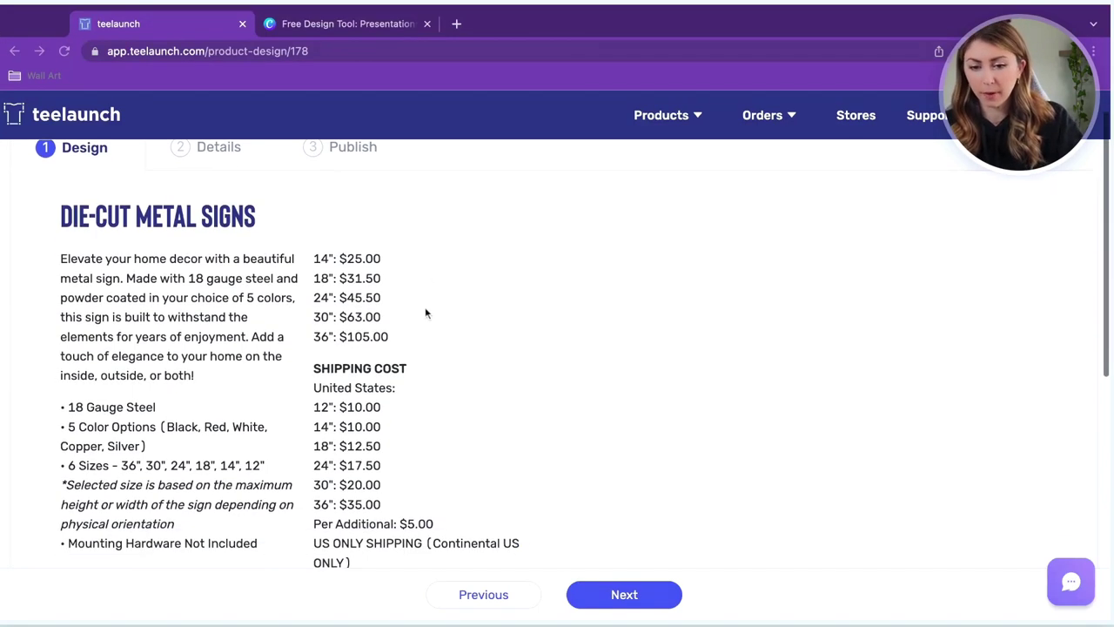
scroll(426, 314, "down", 1)
scroll(462, 291, "down", 1)
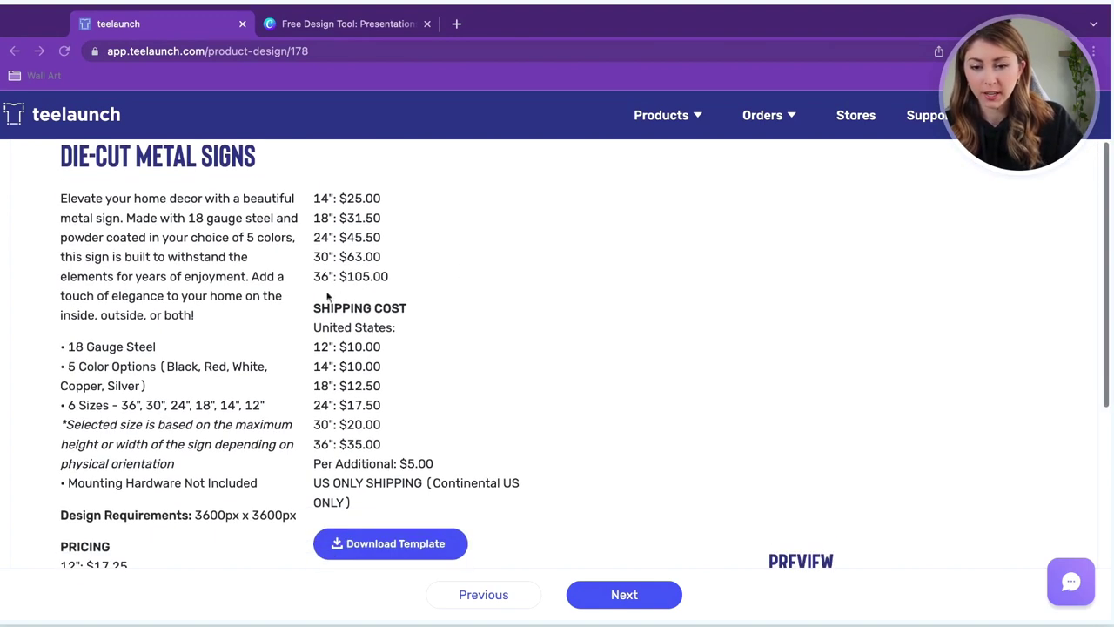
scroll(327, 297, "down", 1)
left_click_drag(59, 526, 170, 534)
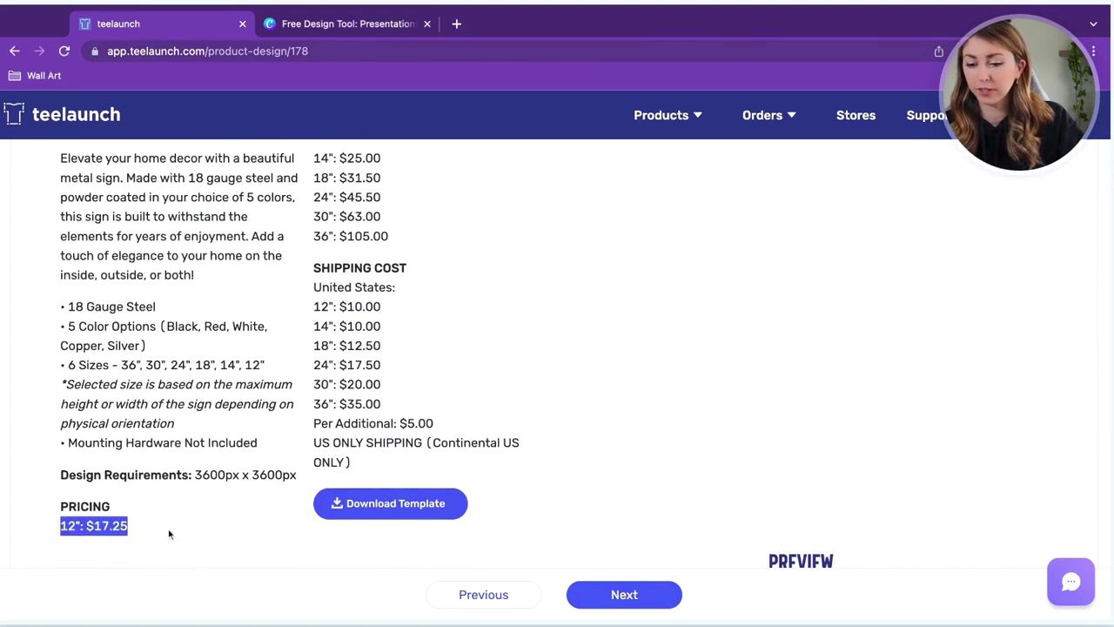
left_click(170, 535)
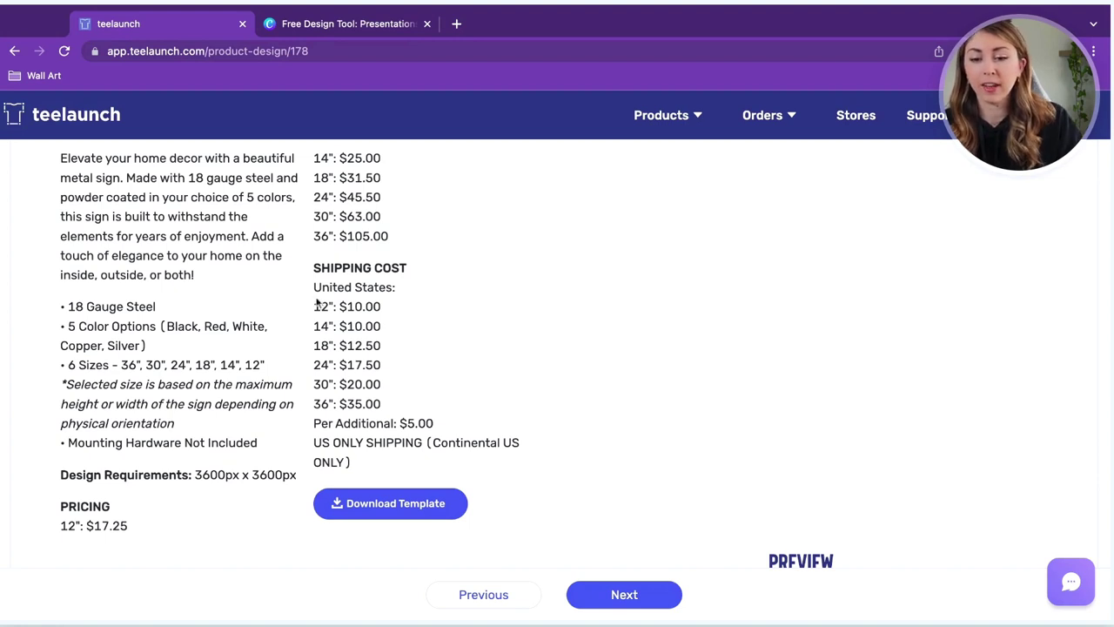
Review the 12", 14" and 36" shipping costs before heading to Canva.
left_click_drag(315, 304, 398, 322)
left_click(432, 359)
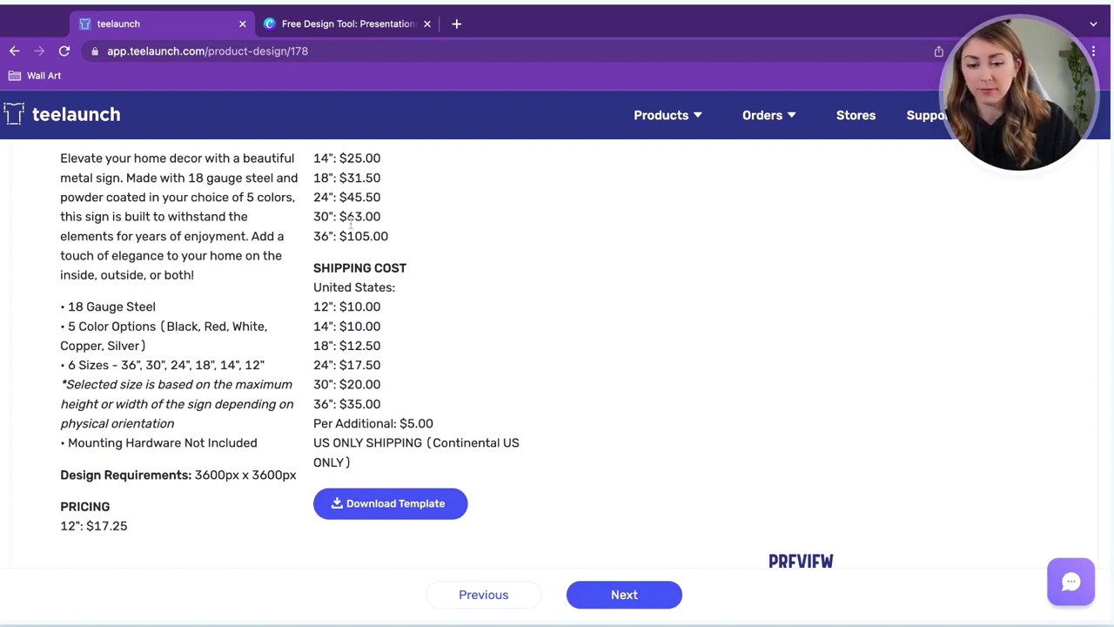
left_click_drag(345, 403, 372, 404)
left_click(404, 403)
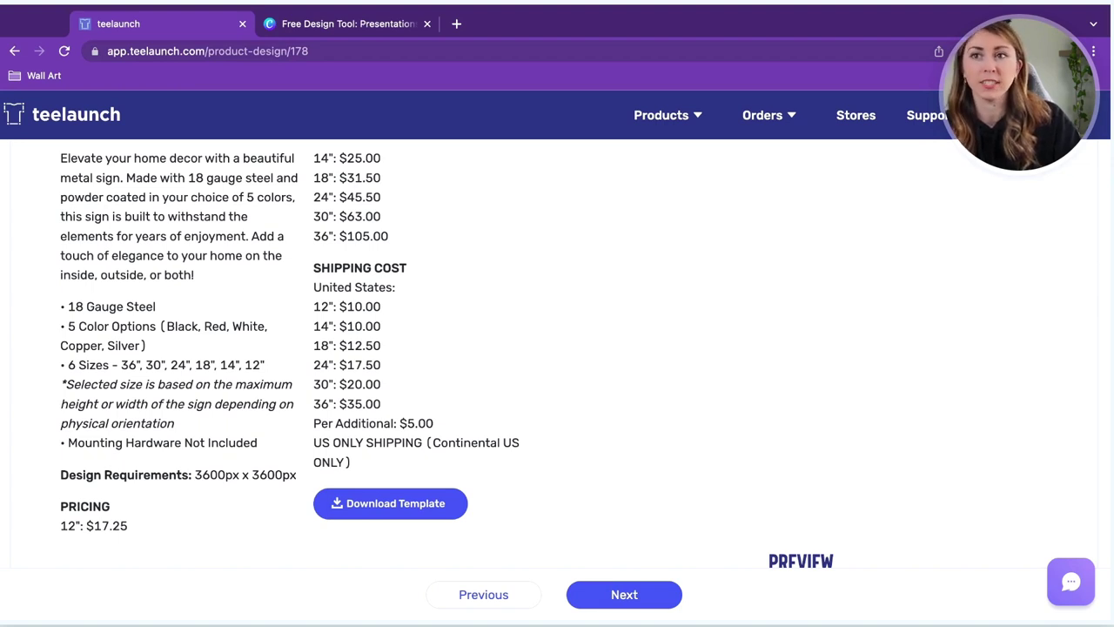
scroll(399, 395, "down", 2)
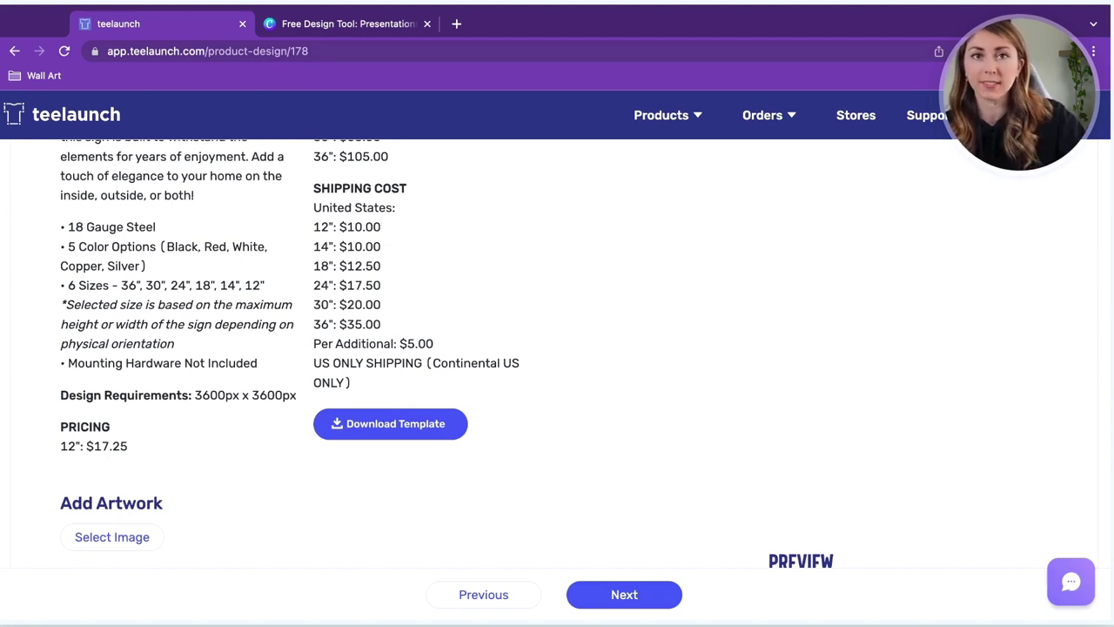
left_click(344, 24)
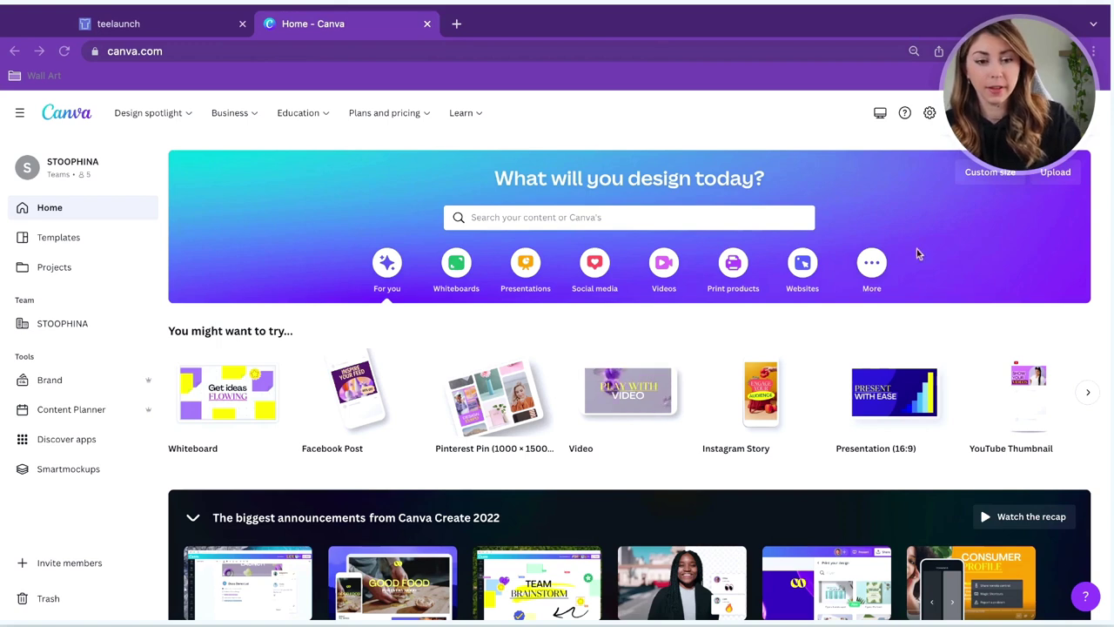
Create a blank custom-size Canva design of 3600 × 3600 px.
left_click(989, 171)
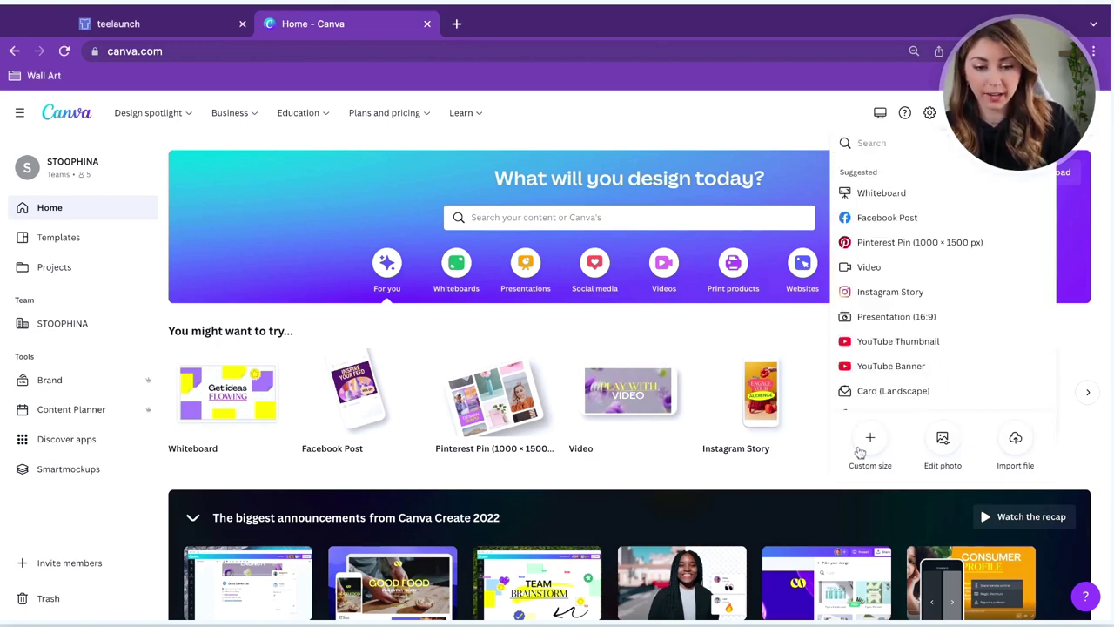
left_click(870, 441)
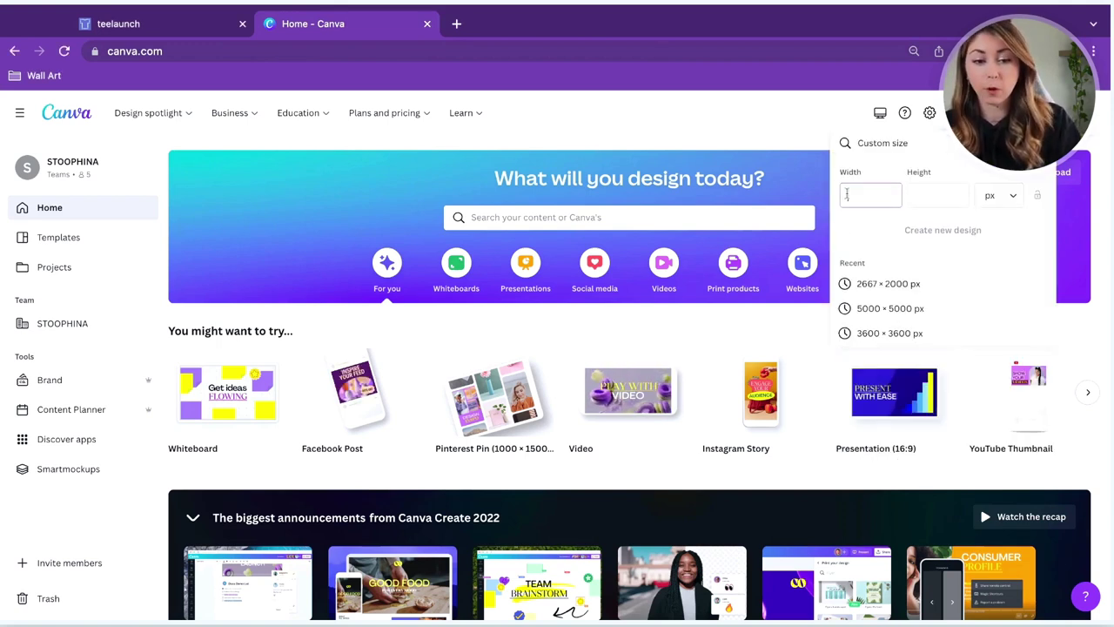
left_click(846, 193)
type("3600")
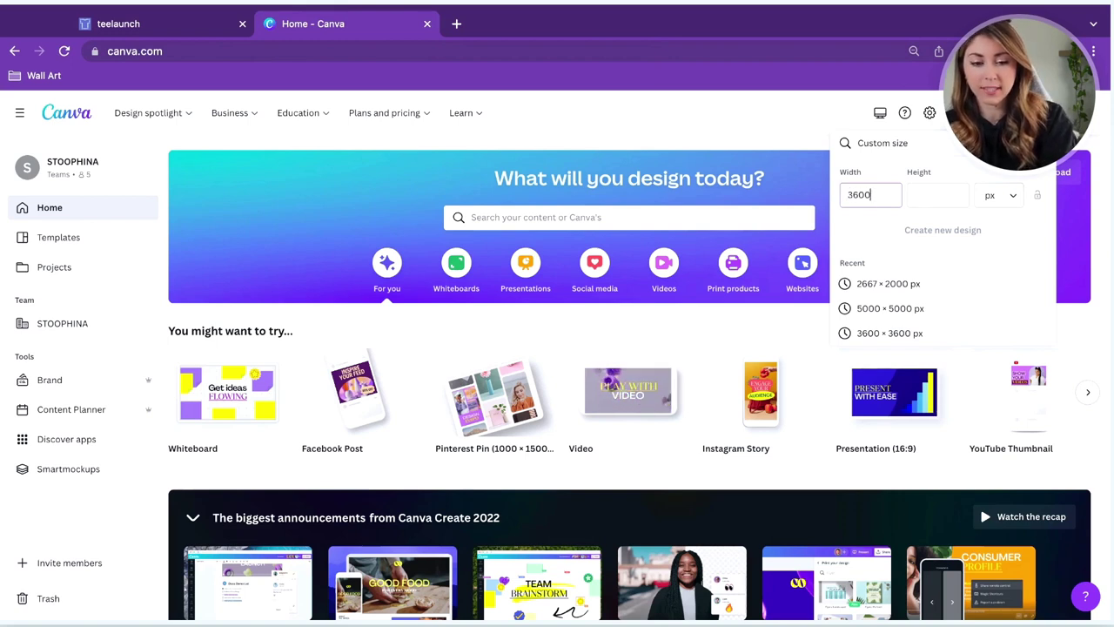
key("Tab")
type("3600")
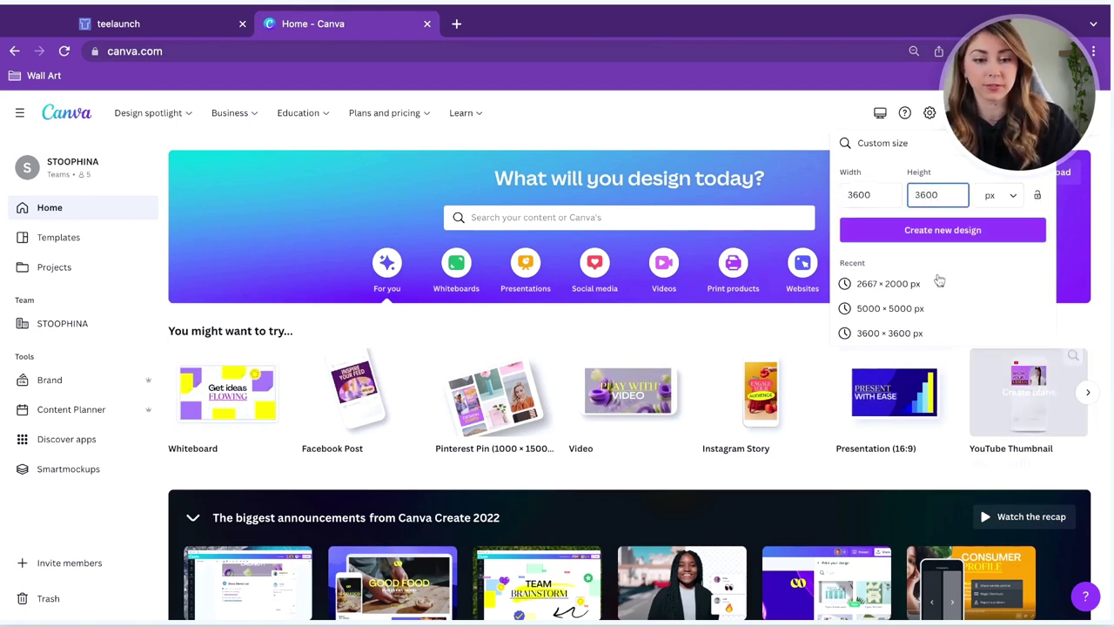
left_click(936, 239)
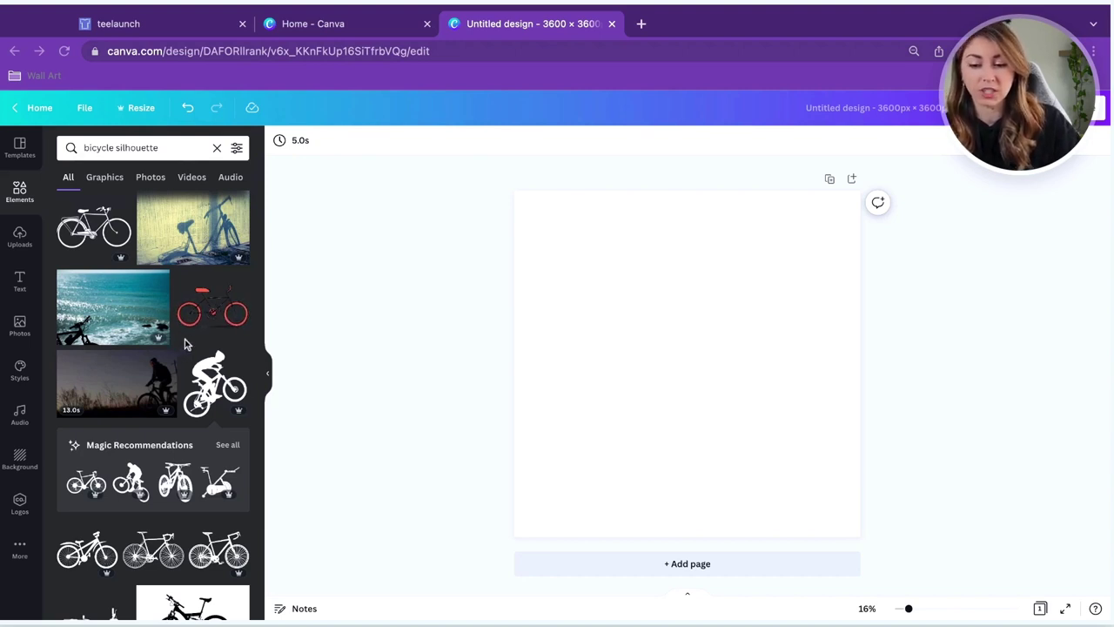
scroll(183, 343, "down", 3)
scroll(186, 348, "down", 8)
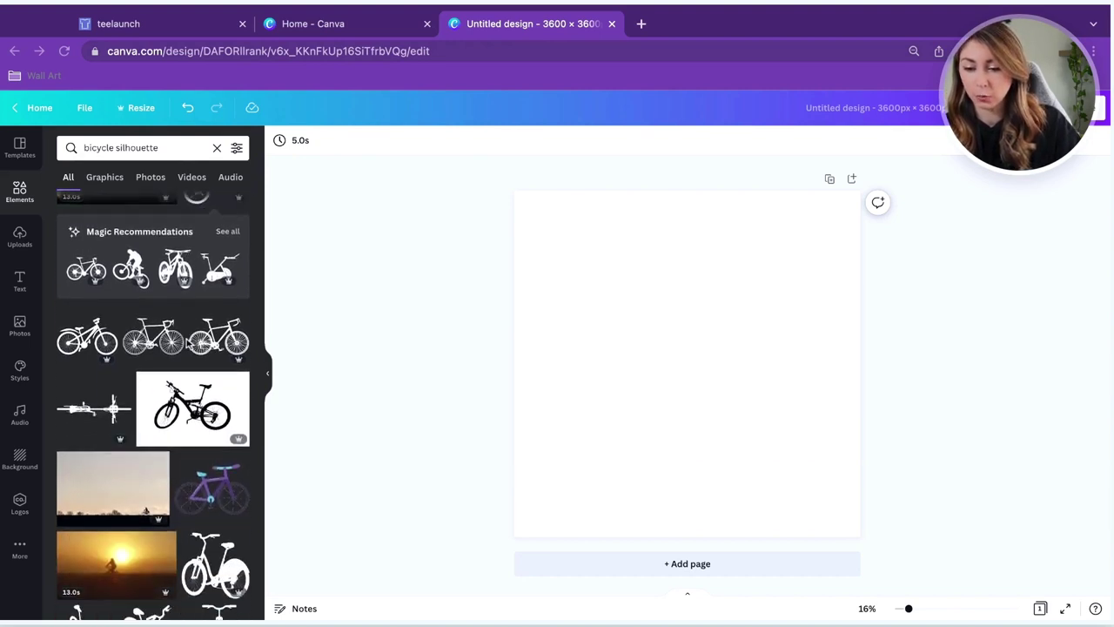
scroll(153, 405, "down", 1)
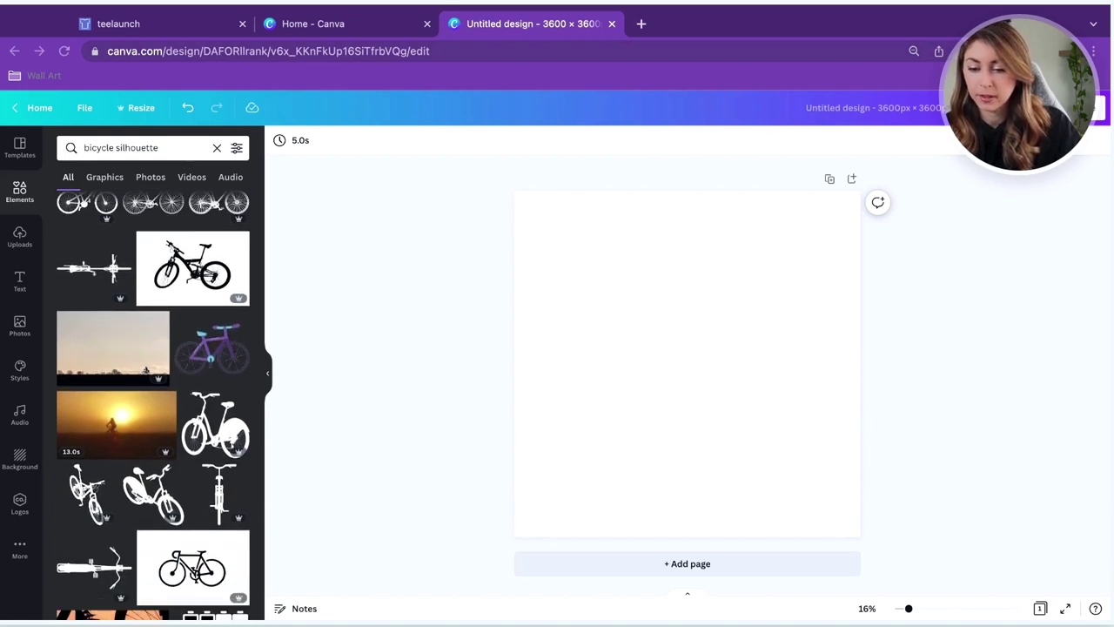
scroll(153, 404, "down", 2)
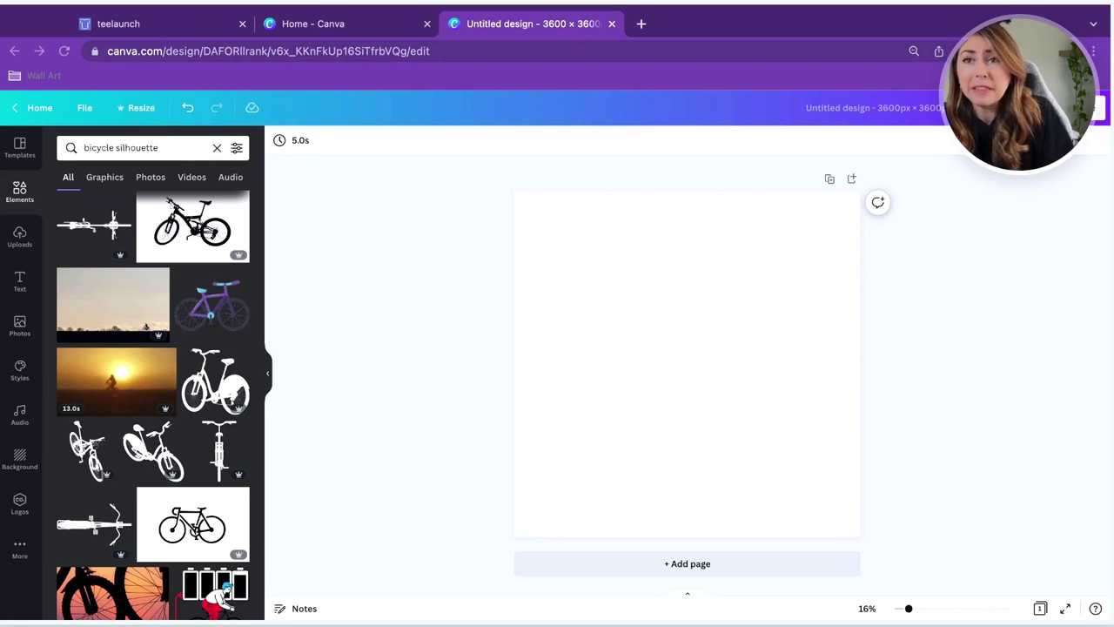
scroll(121, 499, "down", 5)
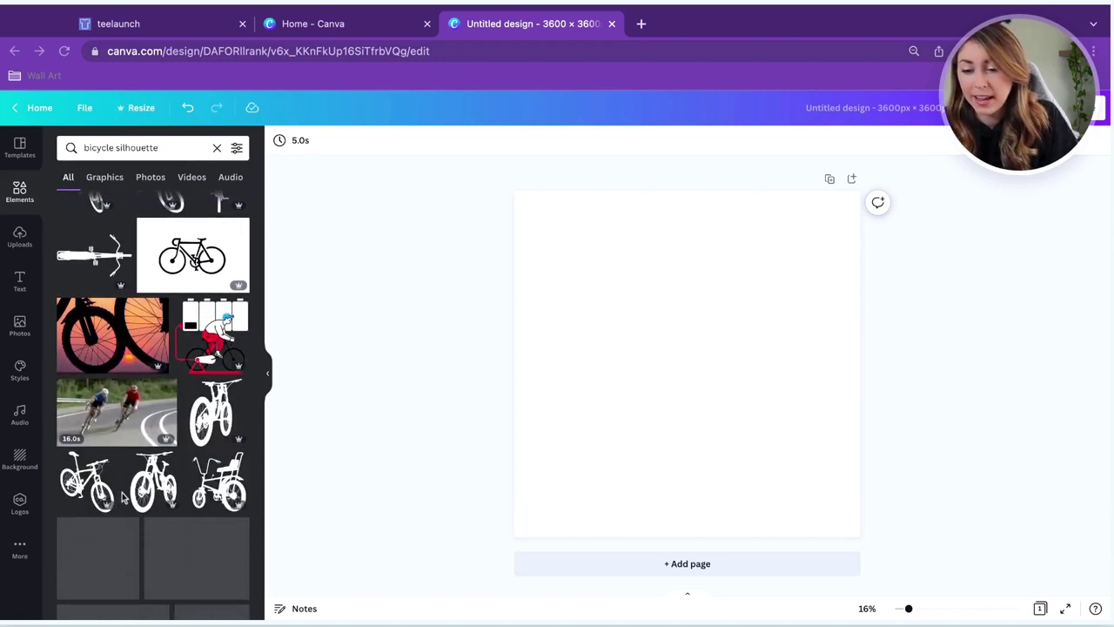
scroll(122, 492, "down", 2)
scroll(121, 492, "down", 1)
scroll(181, 493, "down", 3)
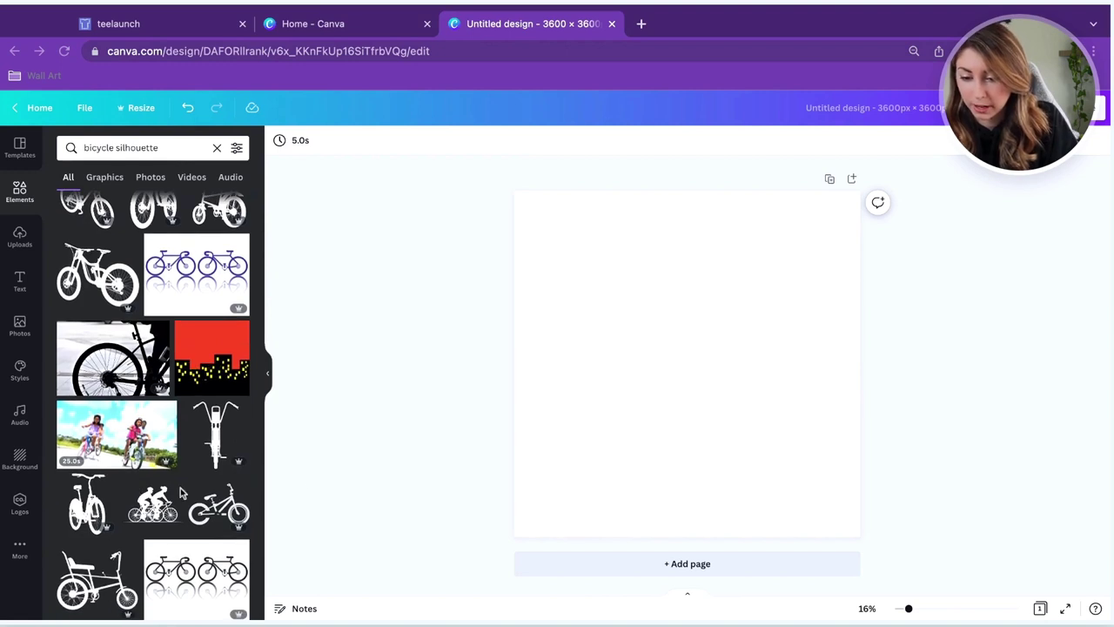
Replace the first bike graphic with another silhouette, enlarged and centred on the page.
left_click(219, 505)
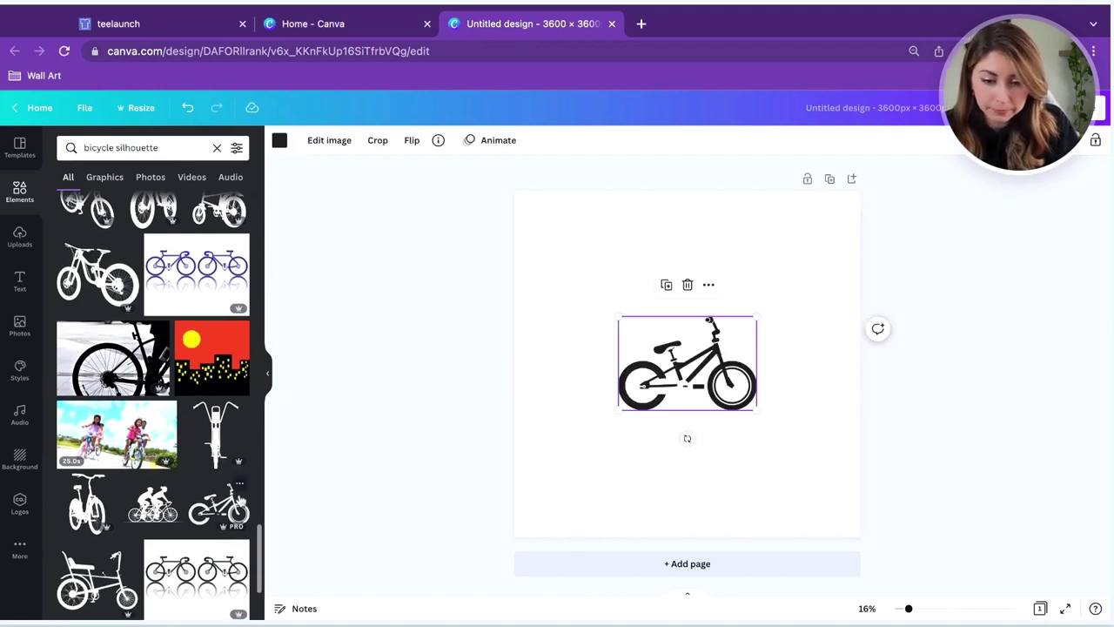
key("Delete")
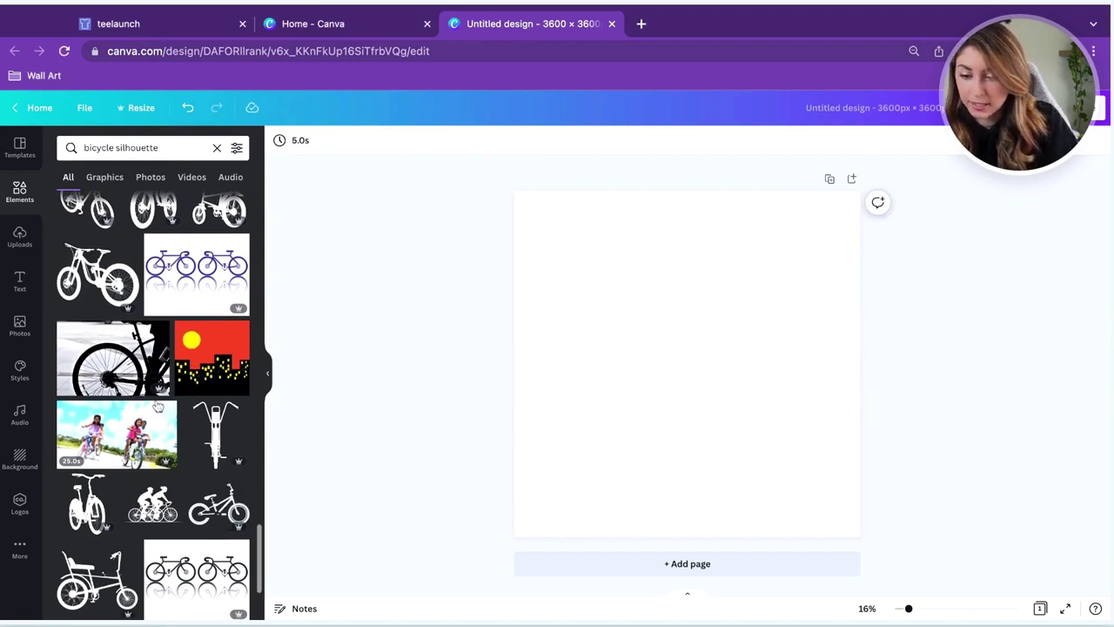
scroll(158, 407, "down", 12)
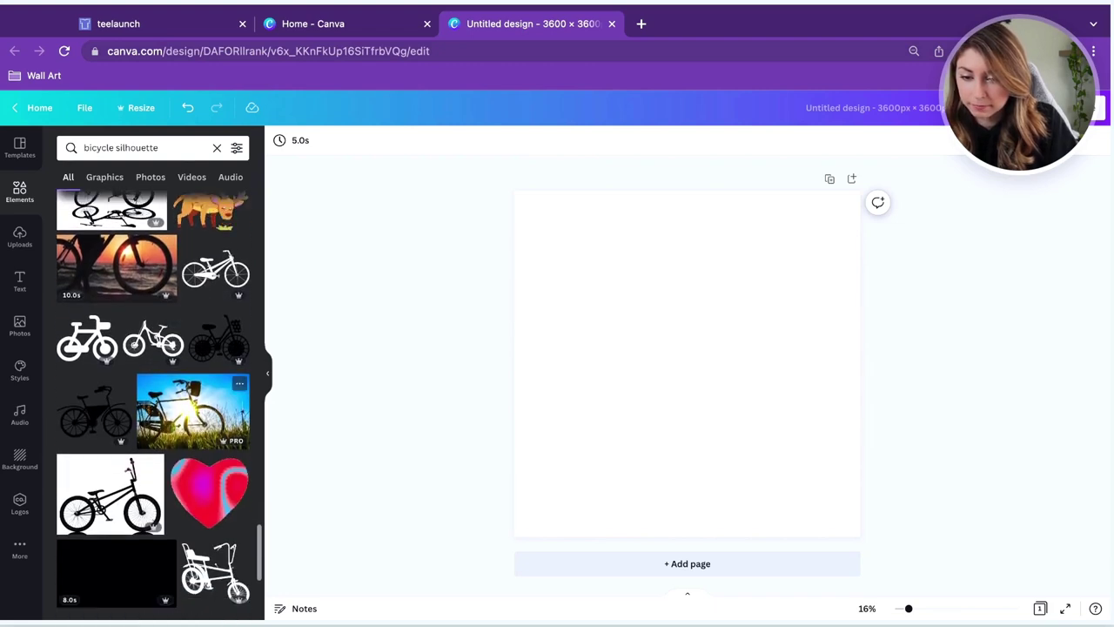
scroll(159, 405, "down", 5)
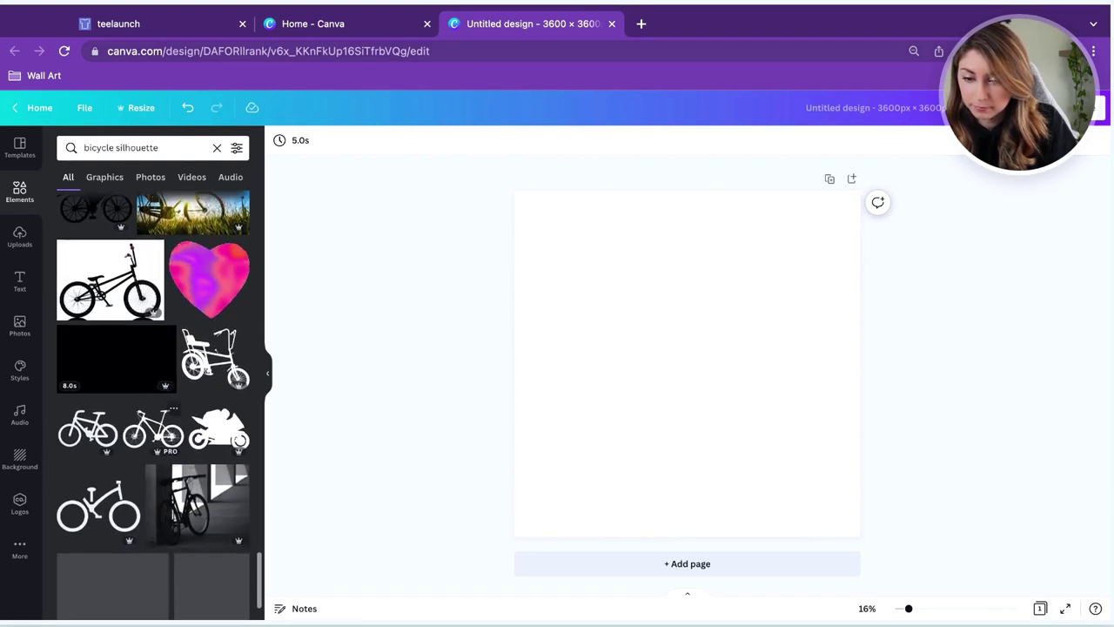
left_click(107, 407)
left_click(85, 440)
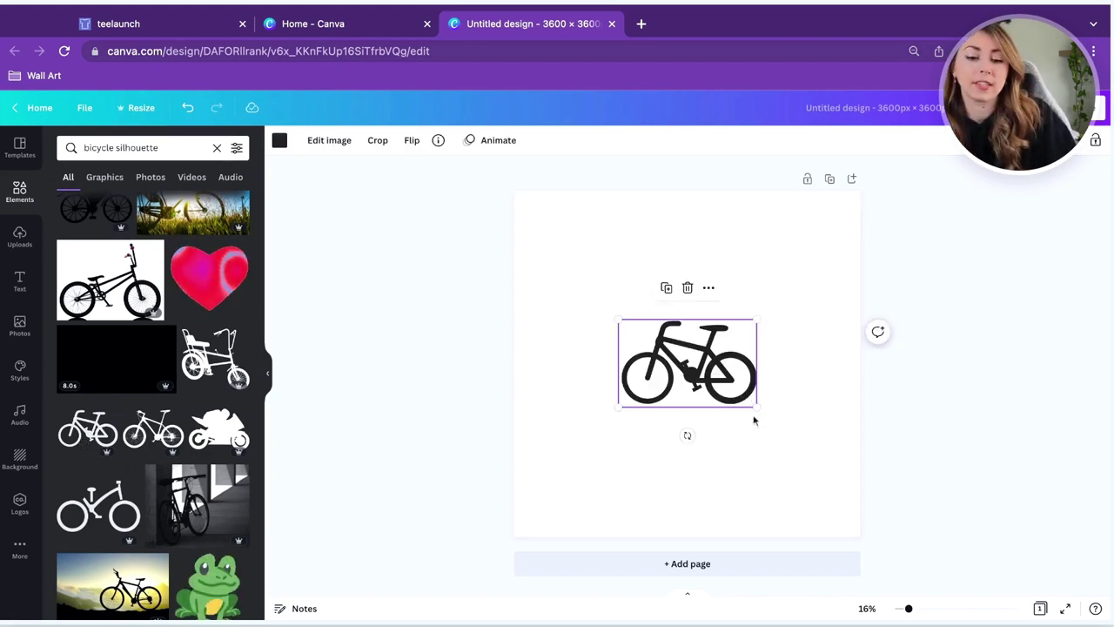
mouse_move(756, 407)
left_mouse_down()
mouse_move(867, 478)
mouse_move(769, 423)
left_mouse_up()
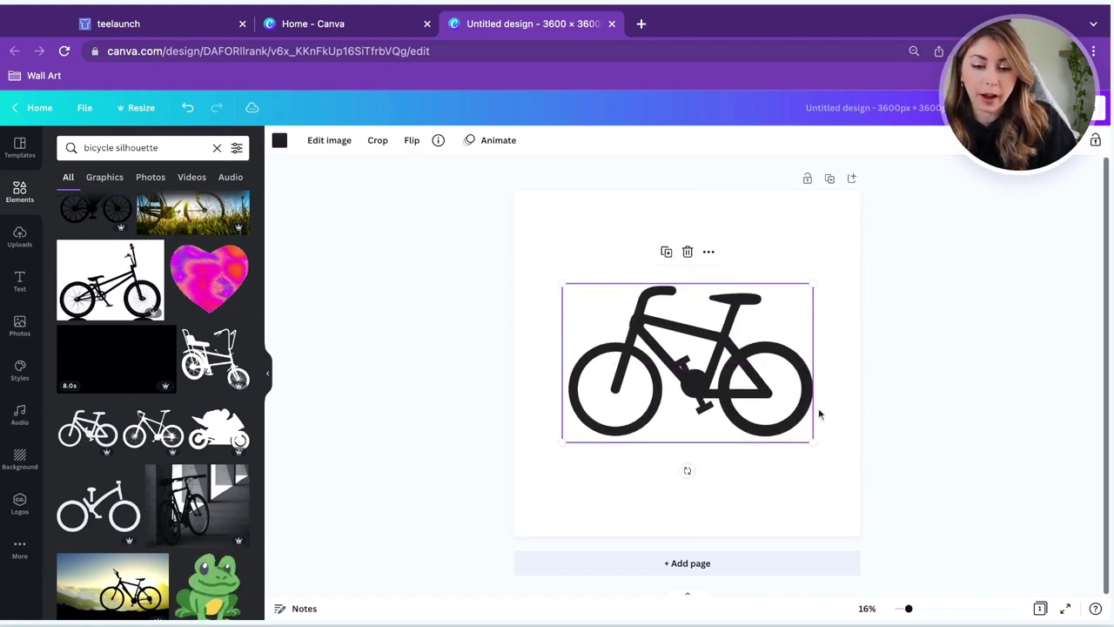
left_click(970, 423)
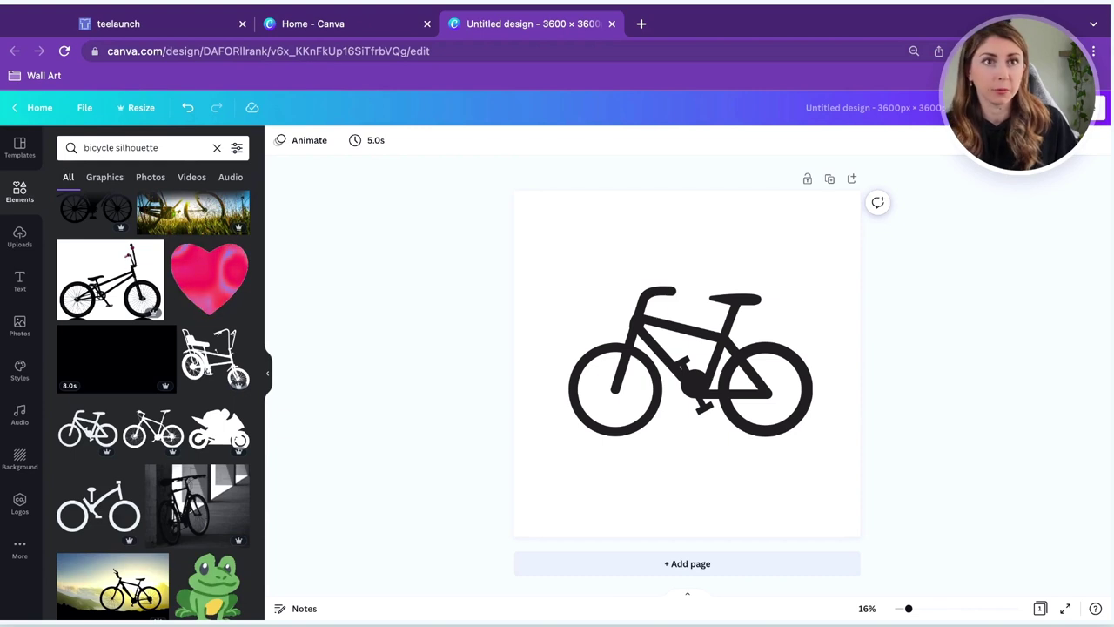
key("slash")
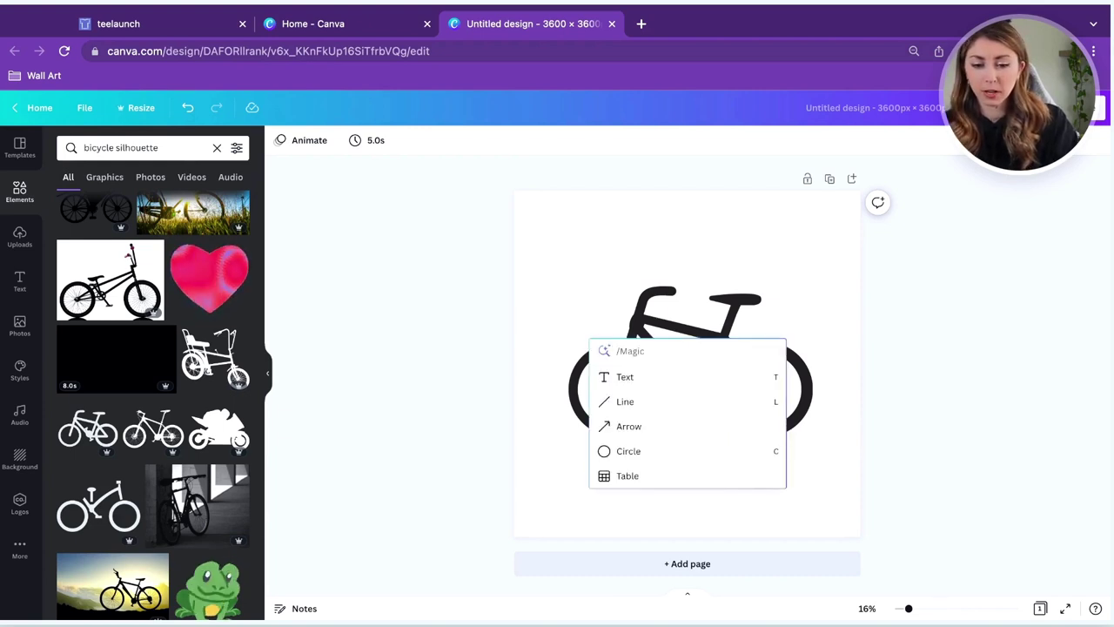
Add a rectangle with no fill and a black border of weight 96.
type("rec")
key("Return")
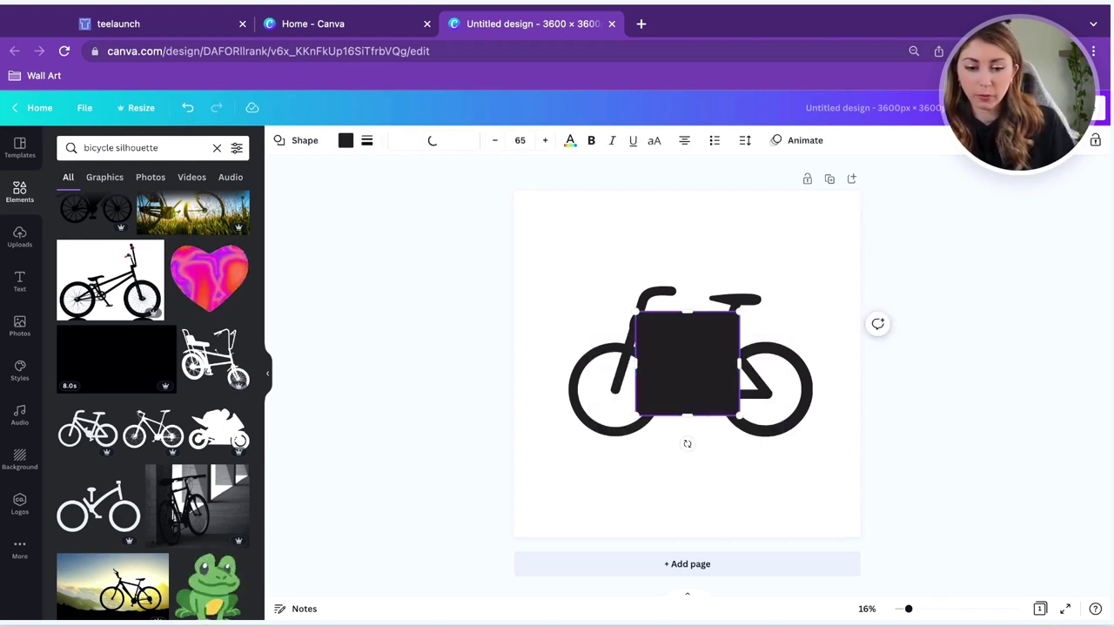
left_click(367, 141)
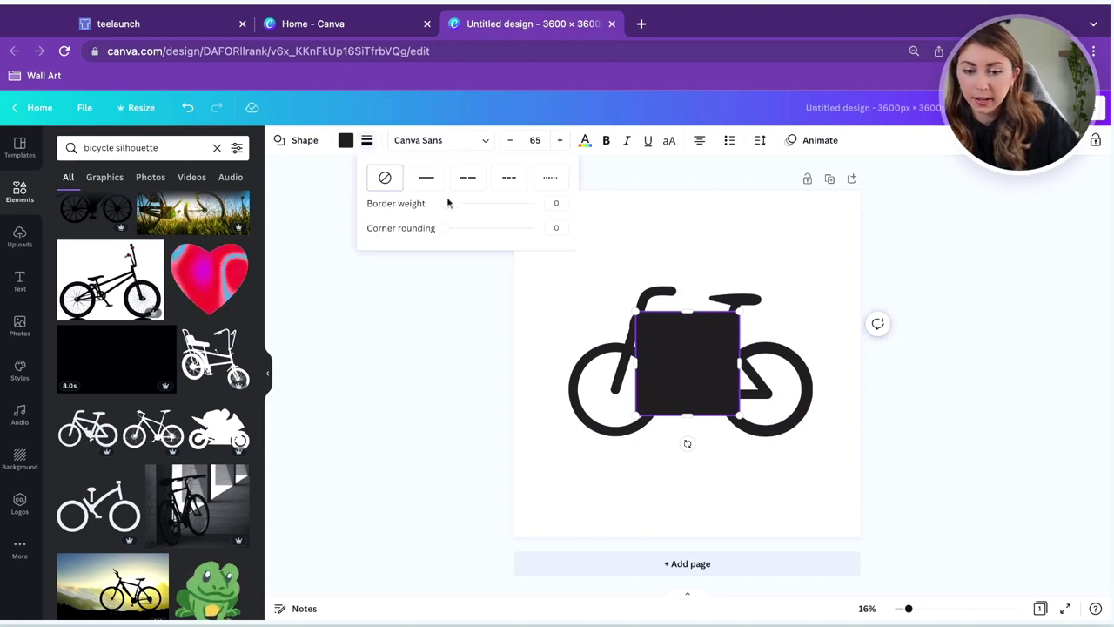
left_click_drag(447, 203, 477, 203)
left_click(345, 140)
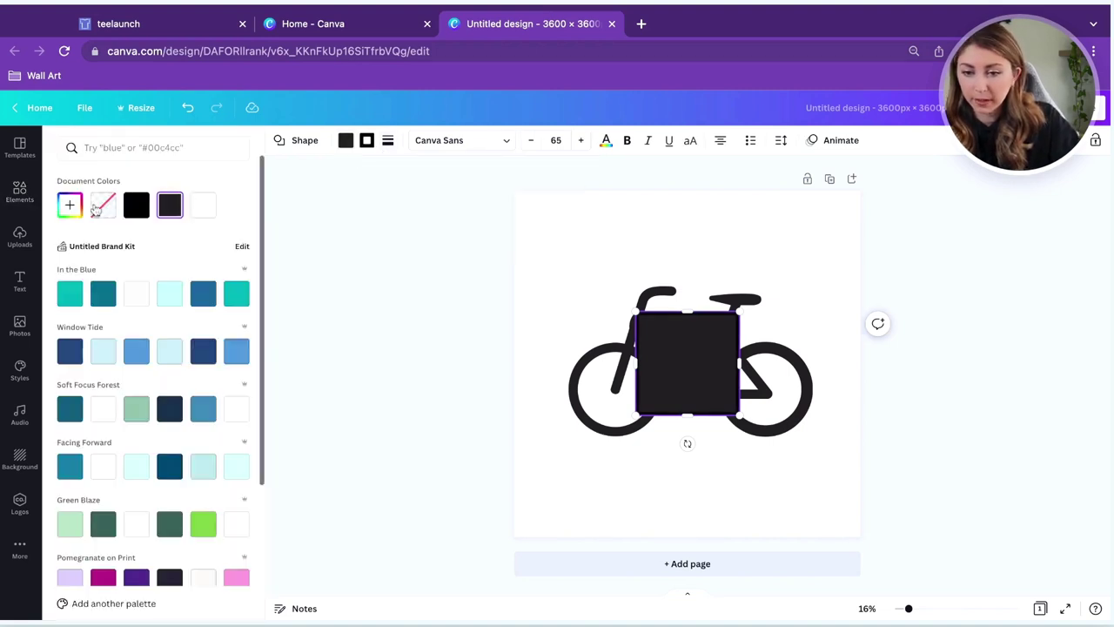
left_click(102, 204)
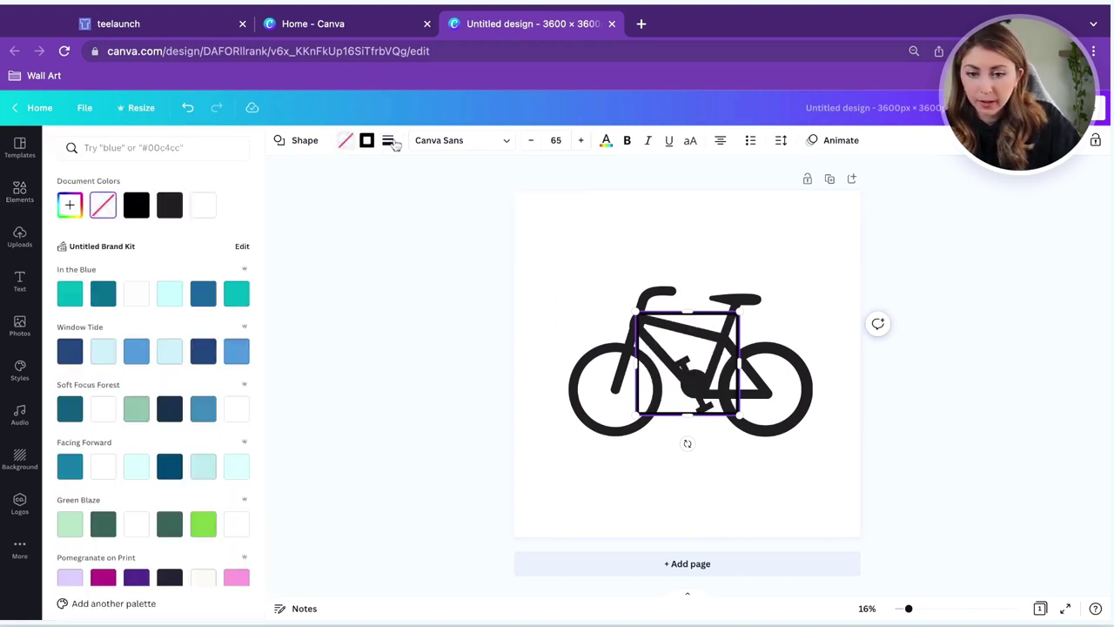
left_click(389, 140)
left_click_drag(494, 202, 552, 202)
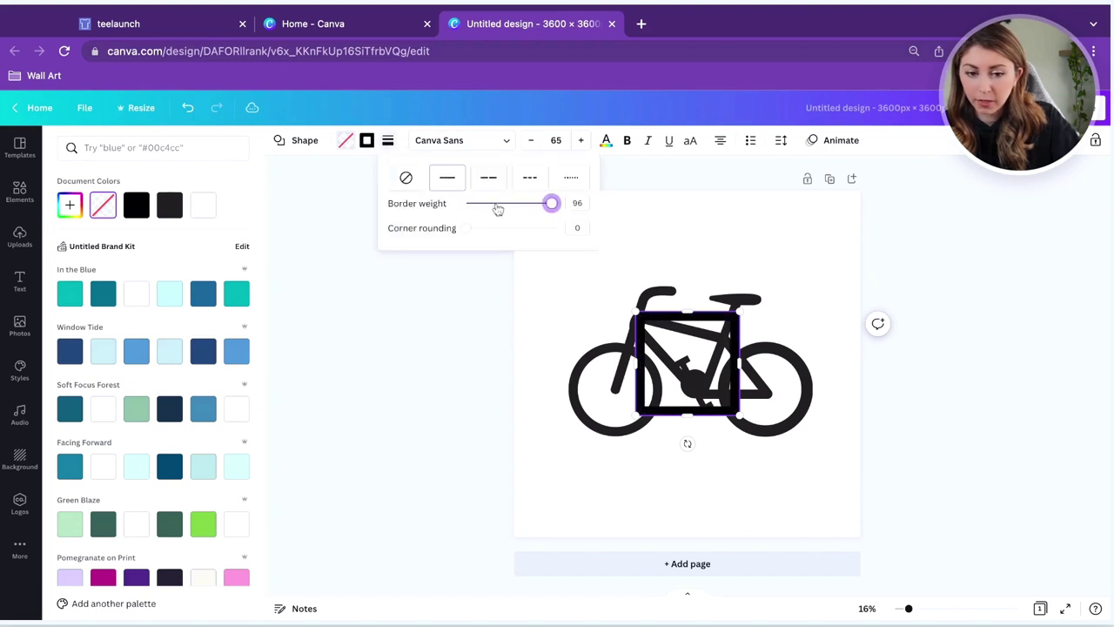
Stretch the rectangle's edges so the frame encloses the whole bike.
left_click_drag(636, 355, 548, 354)
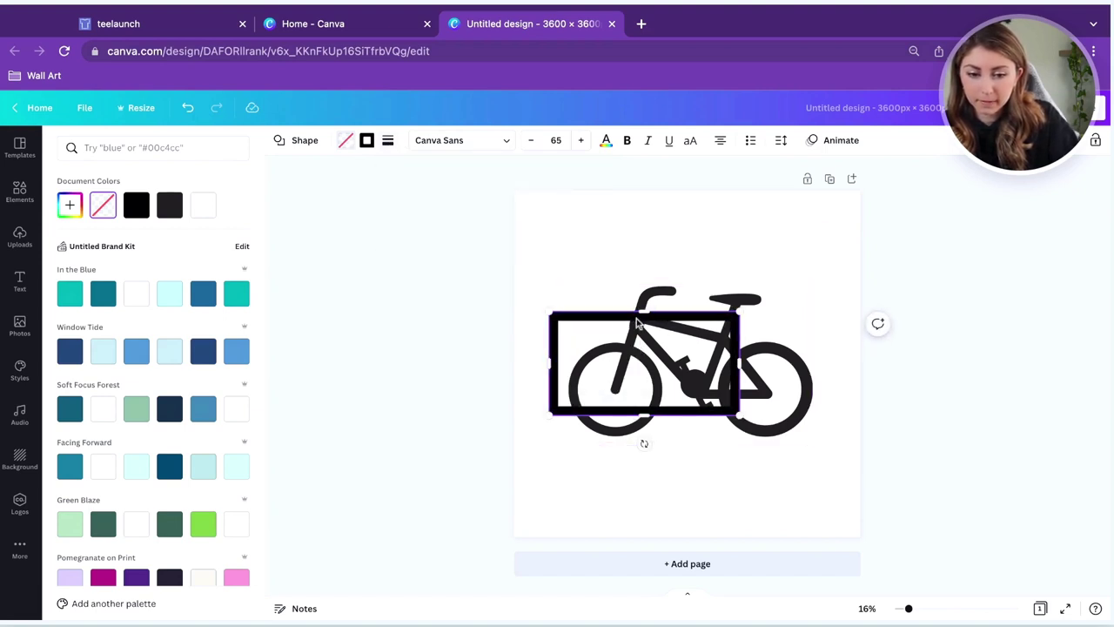
left_click_drag(644, 310, 644, 268)
left_click_drag(643, 413, 644, 441)
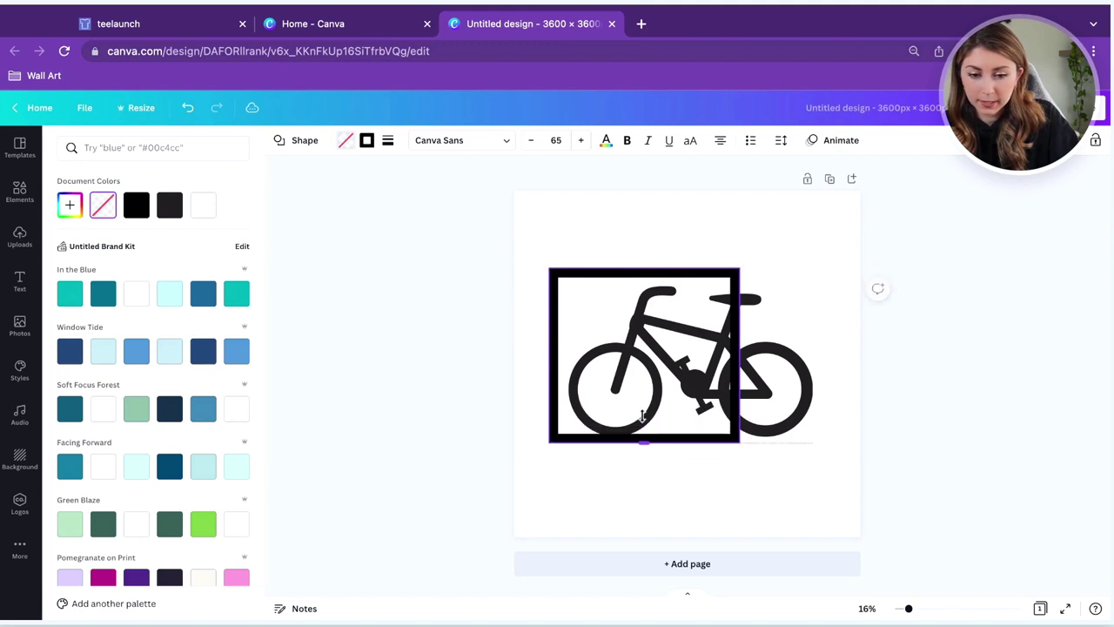
left_click_drag(742, 354, 832, 354)
left_click(957, 383)
left_click(982, 385)
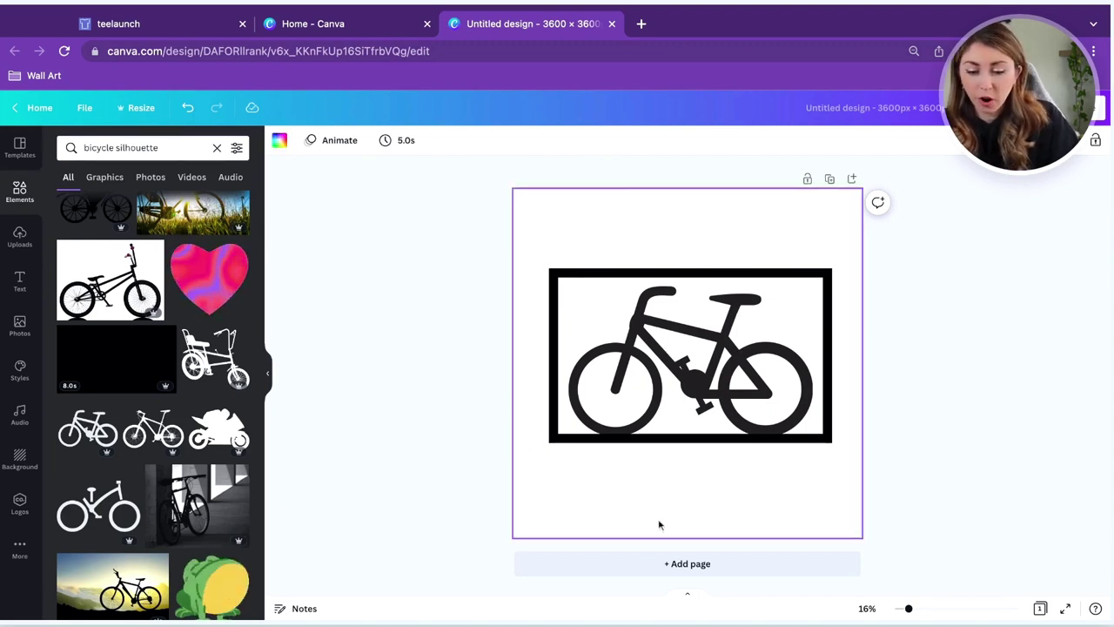
Add a text box reading 'BIKE DAD' in the Anton font.
key("t")
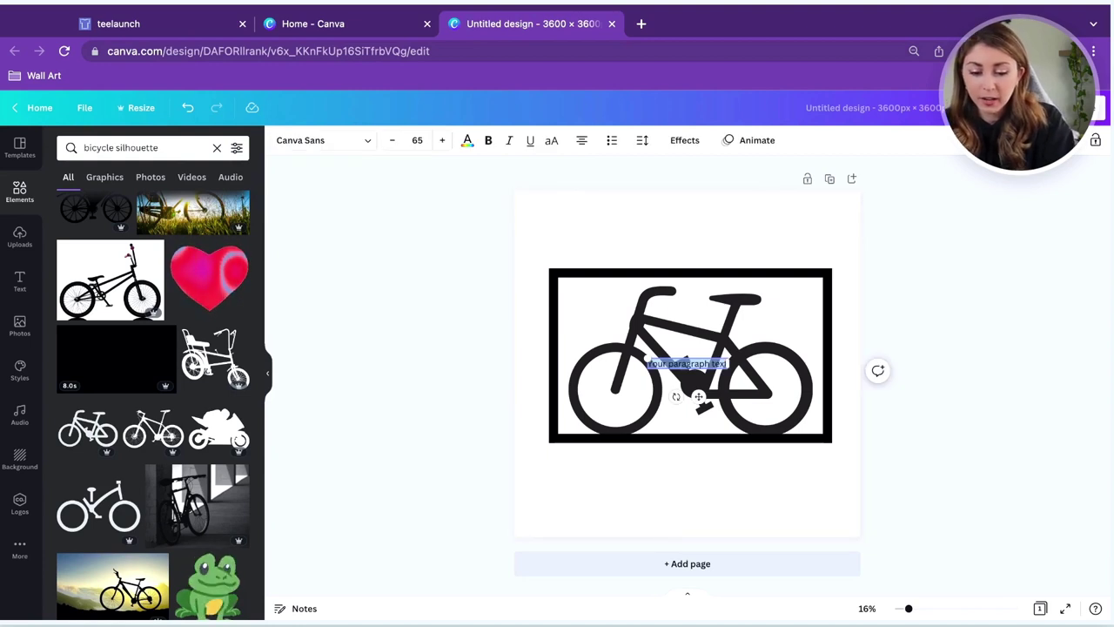
key("BackSpace")
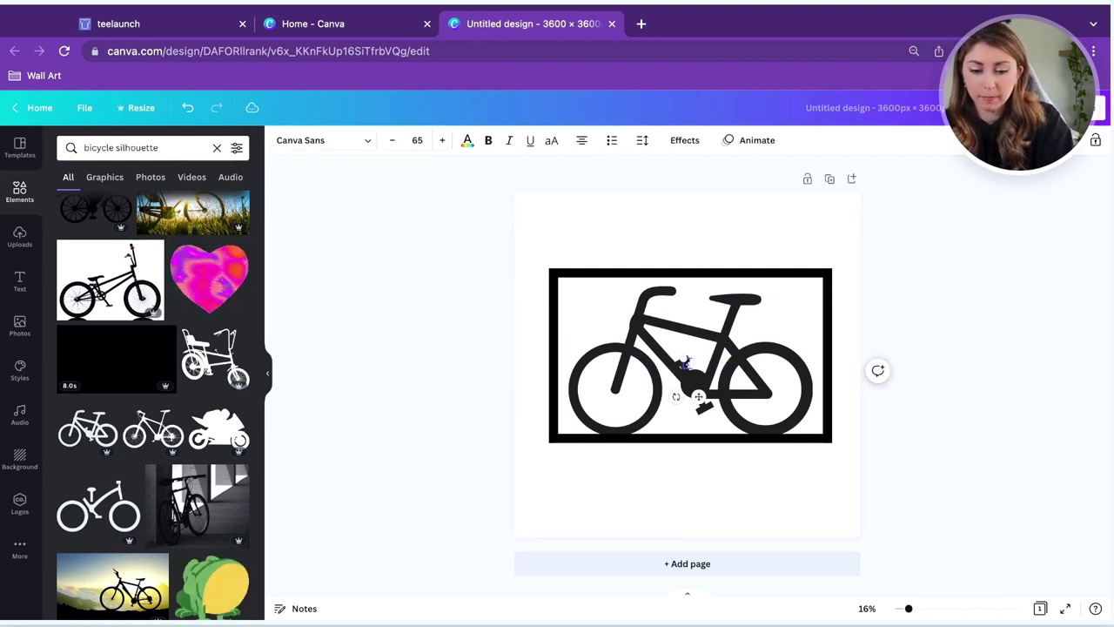
type("BIKE DAD")
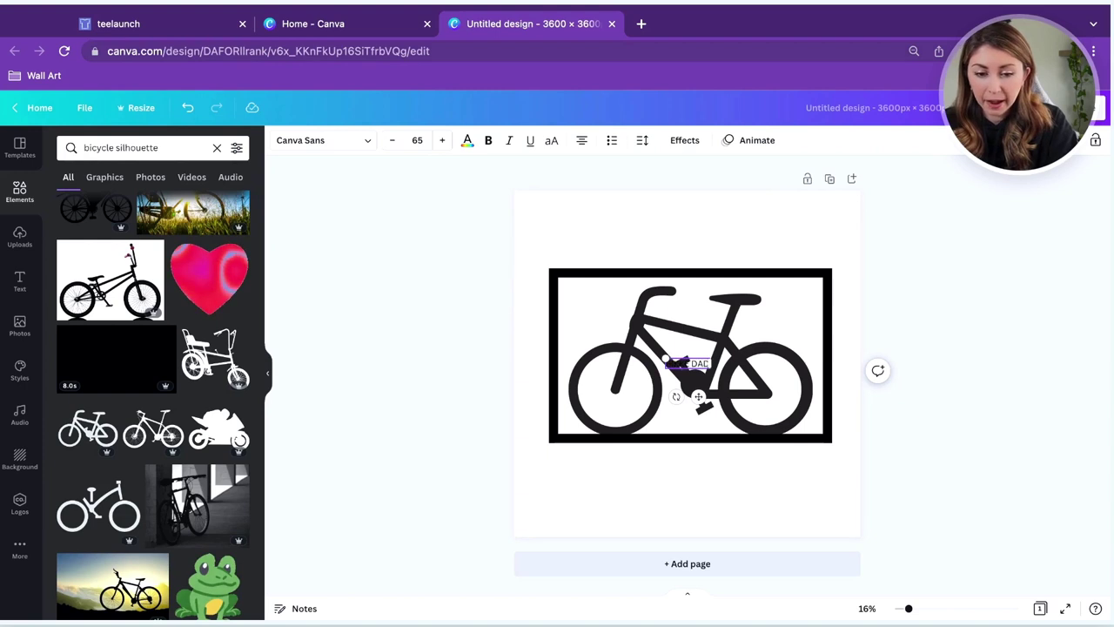
left_click(321, 140)
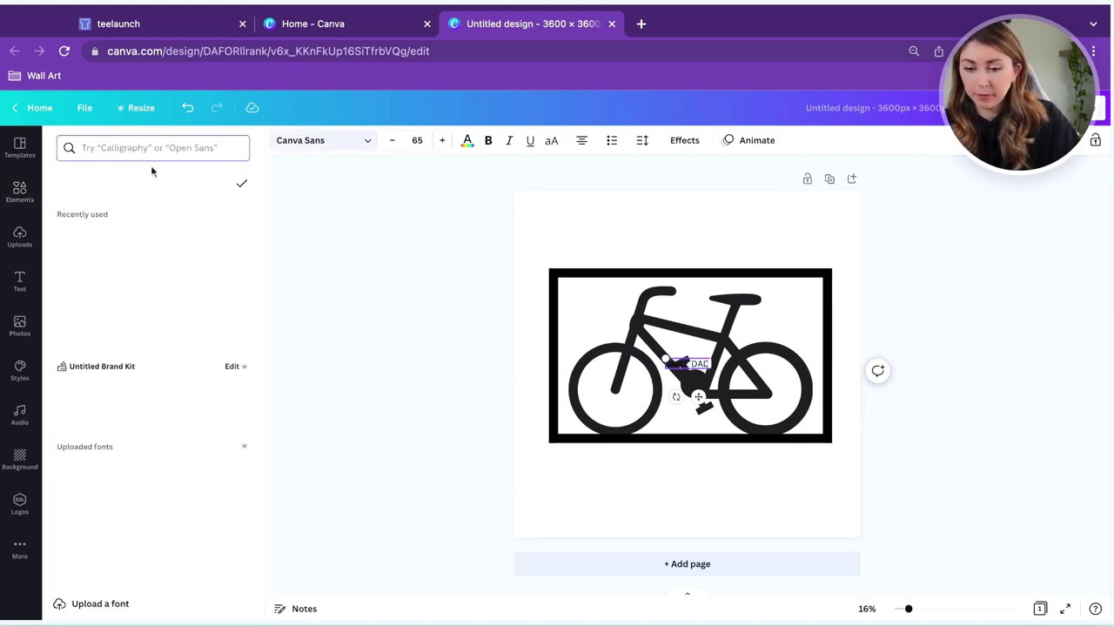
type("anton")
left_click(78, 209)
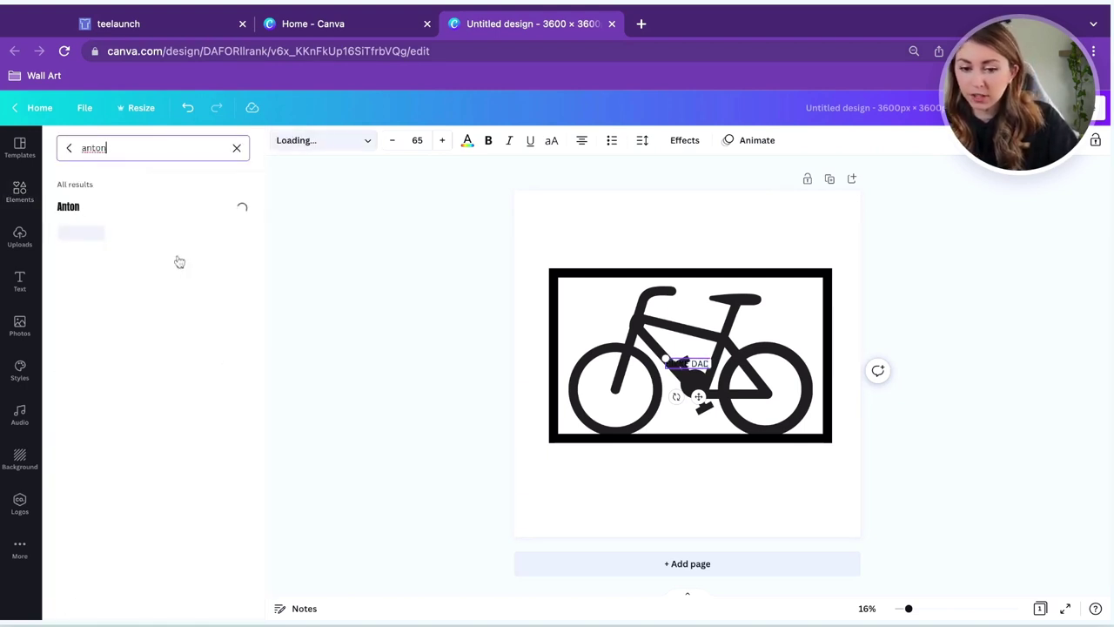
Enlarge BIKE DAD to size 284 and centre it below the framed bike.
left_click_drag(664, 354, 565, 324)
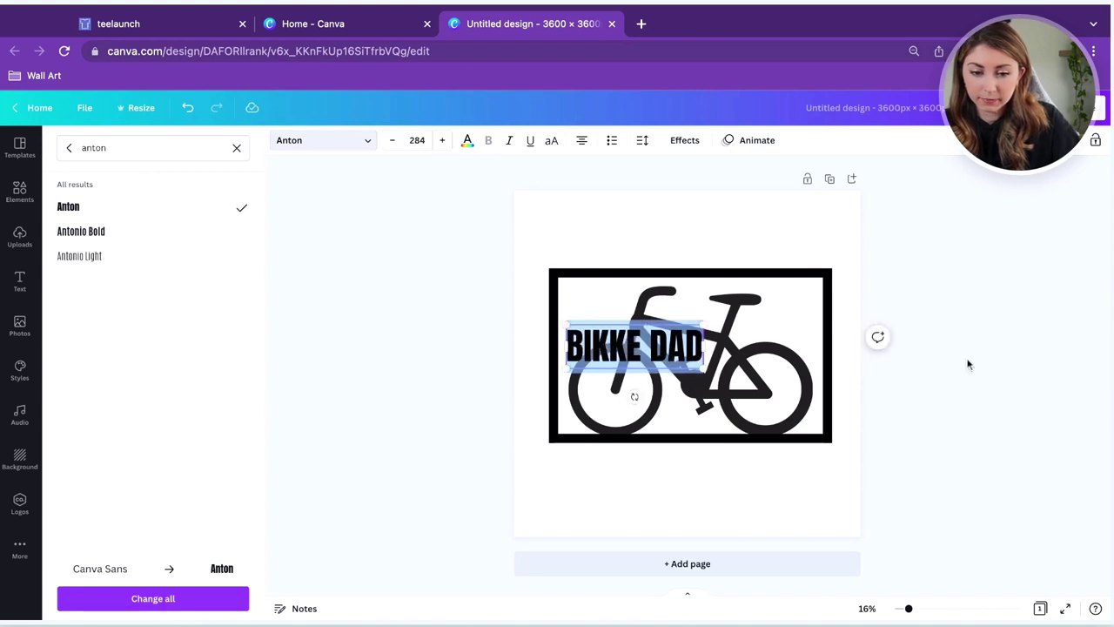
left_click(750, 491)
left_click_drag(670, 365, 693, 486)
left_click_drag(632, 465, 636, 464)
left_click(488, 427)
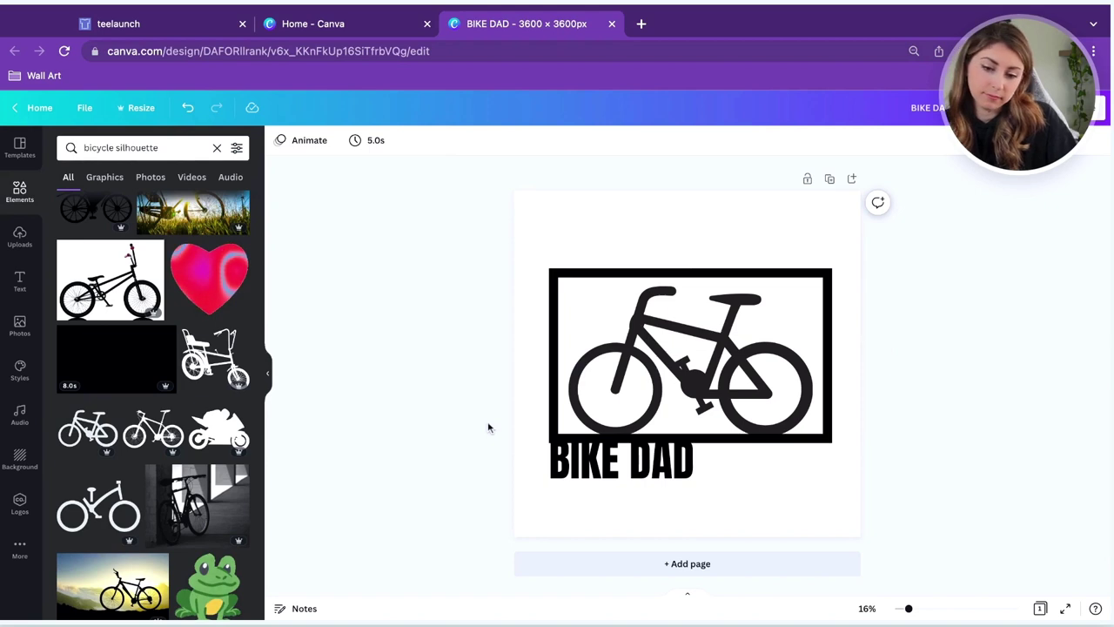
Delete the BIKE DAD caption from the design.
left_click(649, 463)
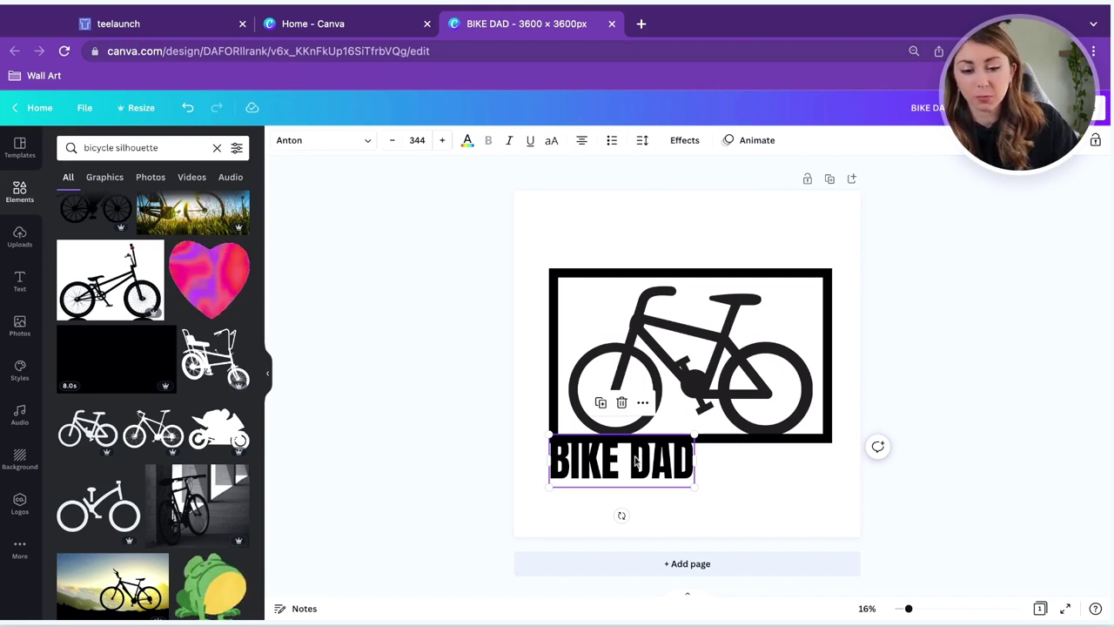
left_click(766, 492)
left_click(633, 484)
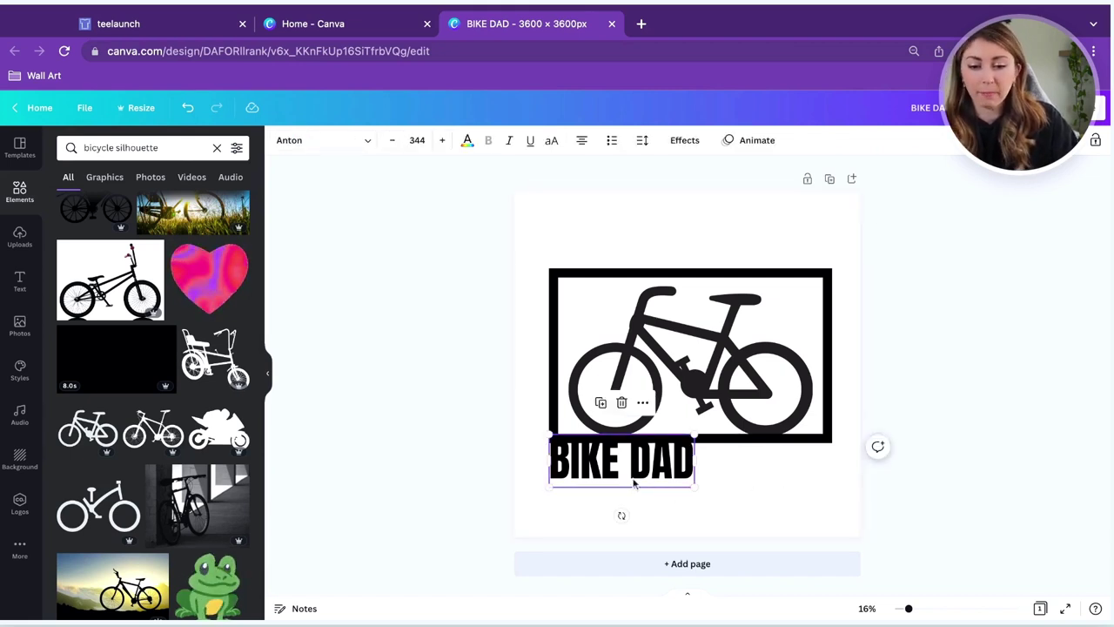
key("Delete")
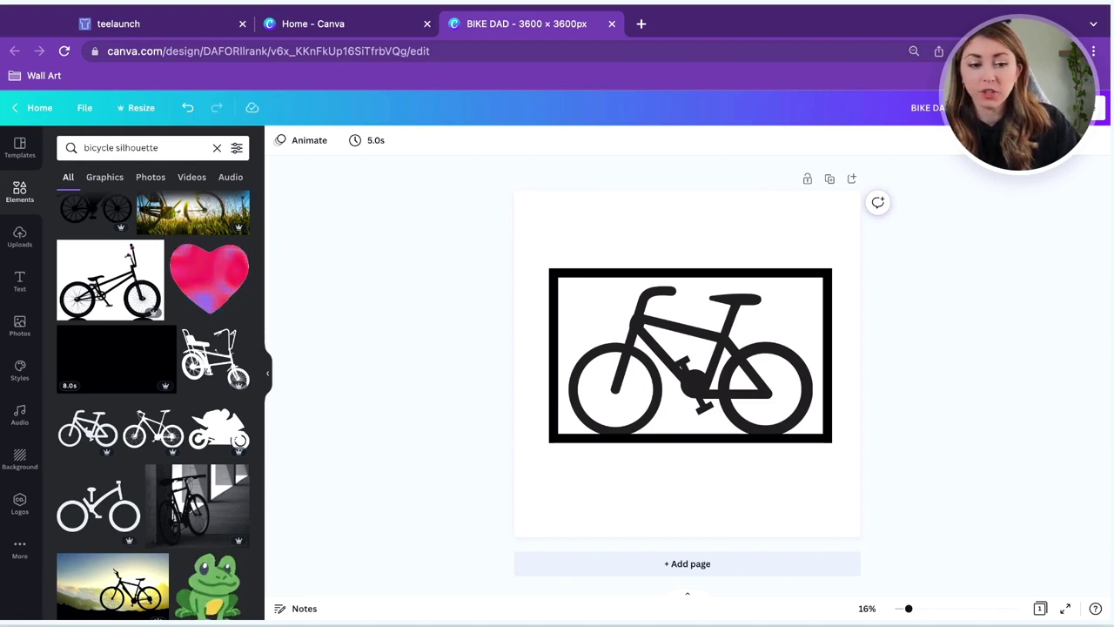
left_click(1088, 107)
Enlarge the framed bike to 3,432 × 2,116 and centre it on the page.
left_click(499, 246)
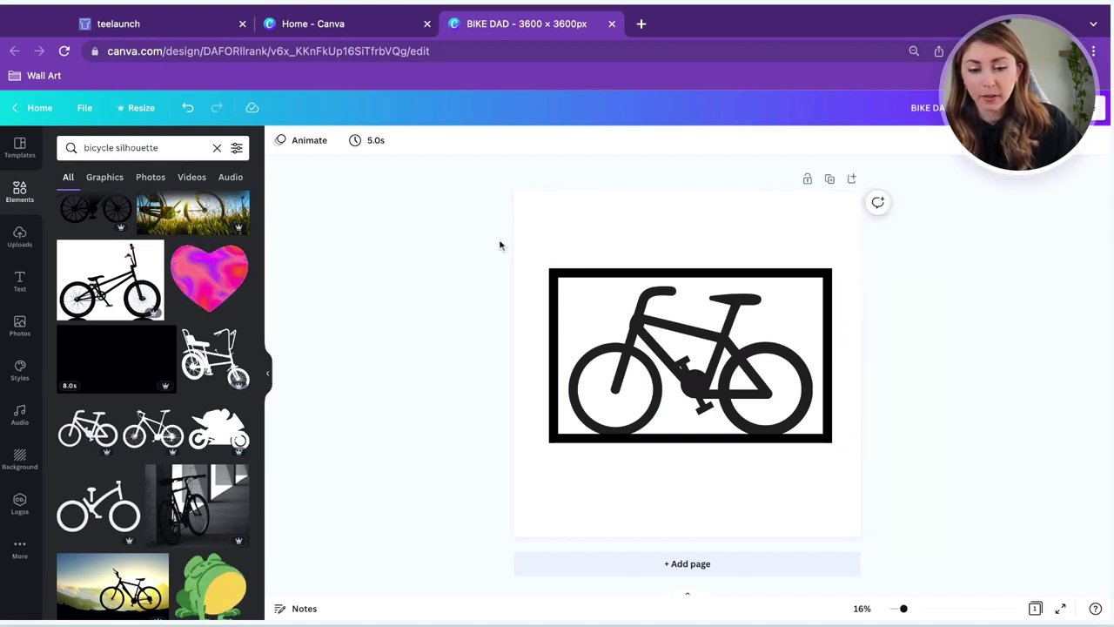
left_click(557, 418)
left_click_drag(551, 442, 502, 471)
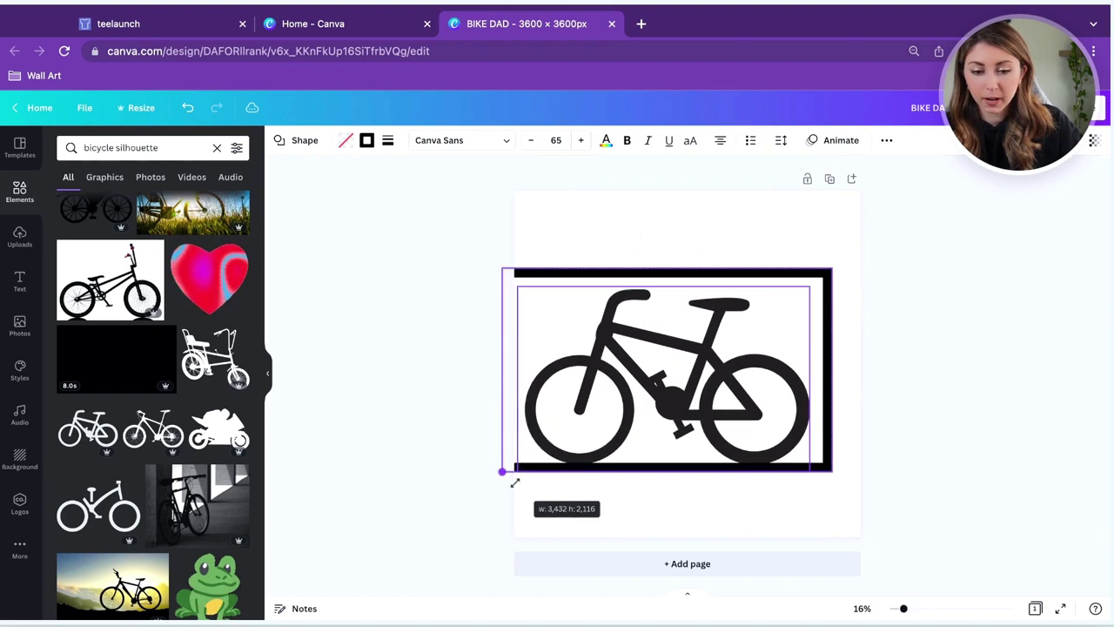
left_click_drag(556, 418, 577, 418)
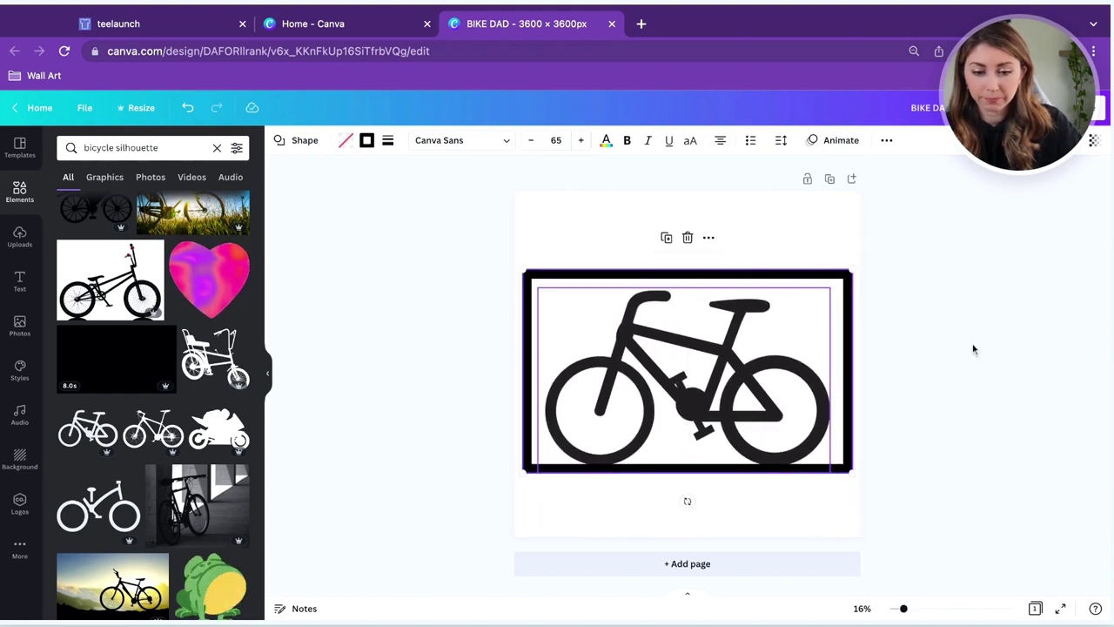
left_click(973, 349)
Download the design as a PNG with a transparent background.
left_click(1088, 107)
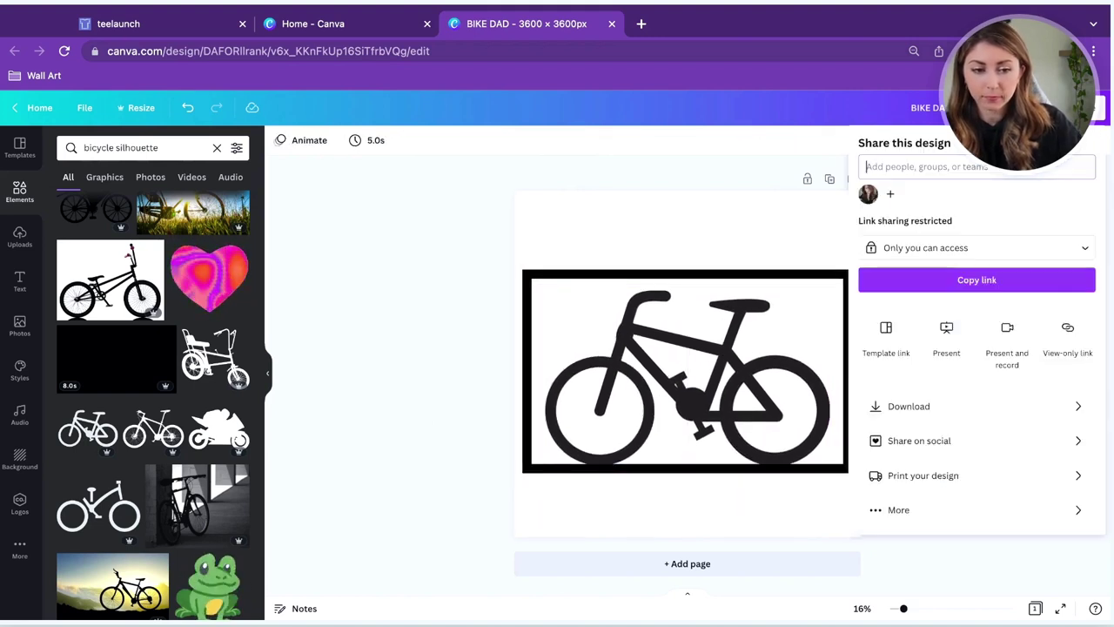
left_click(958, 402)
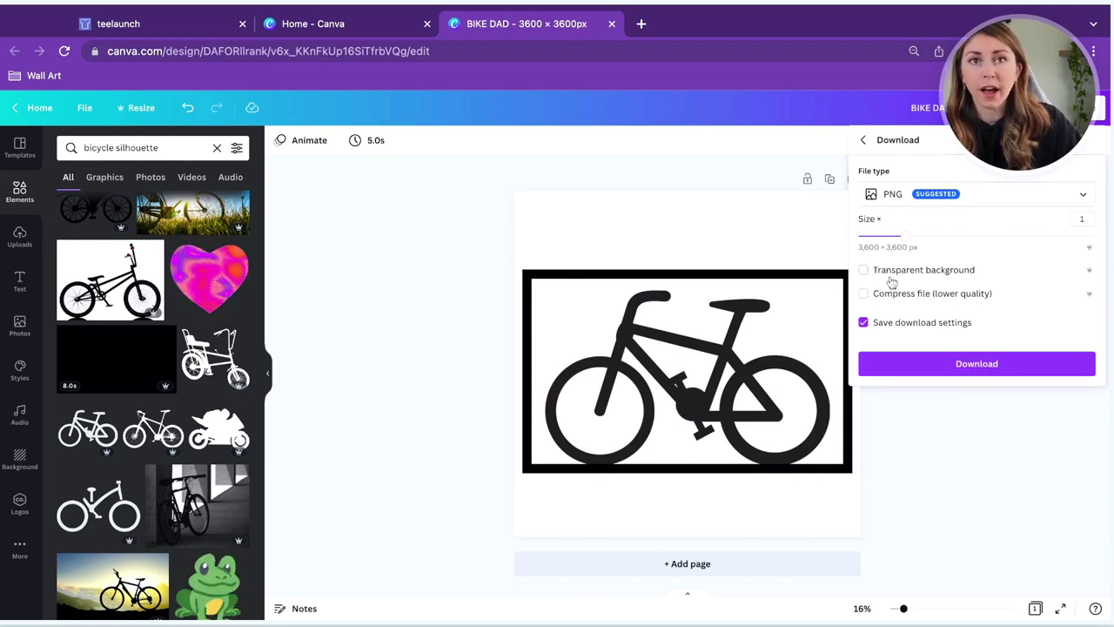
left_click(862, 270)
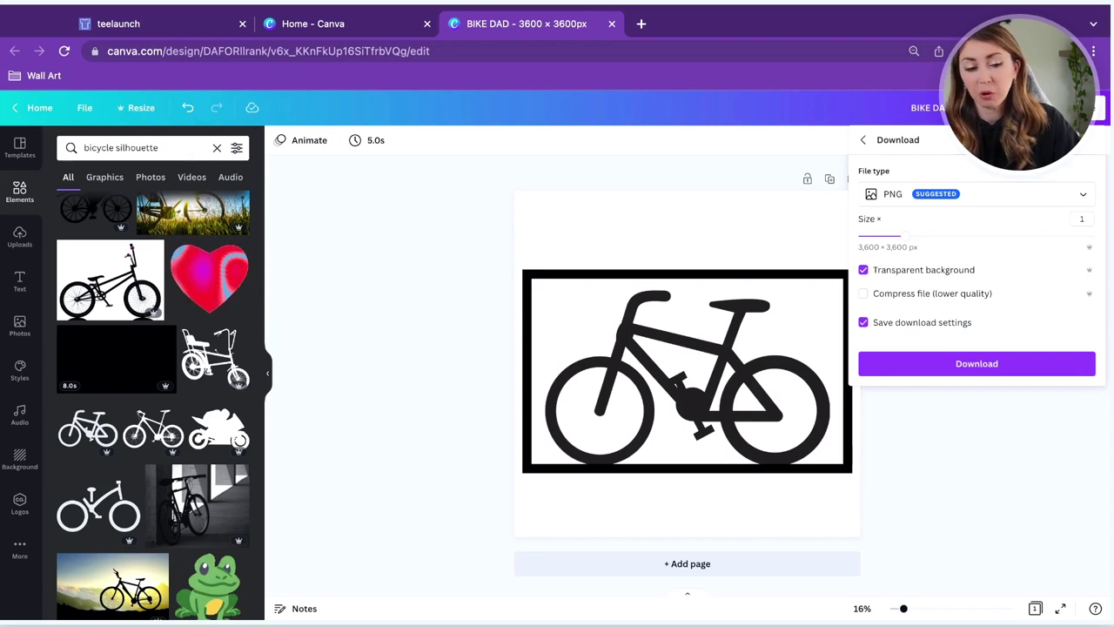
left_click(991, 366)
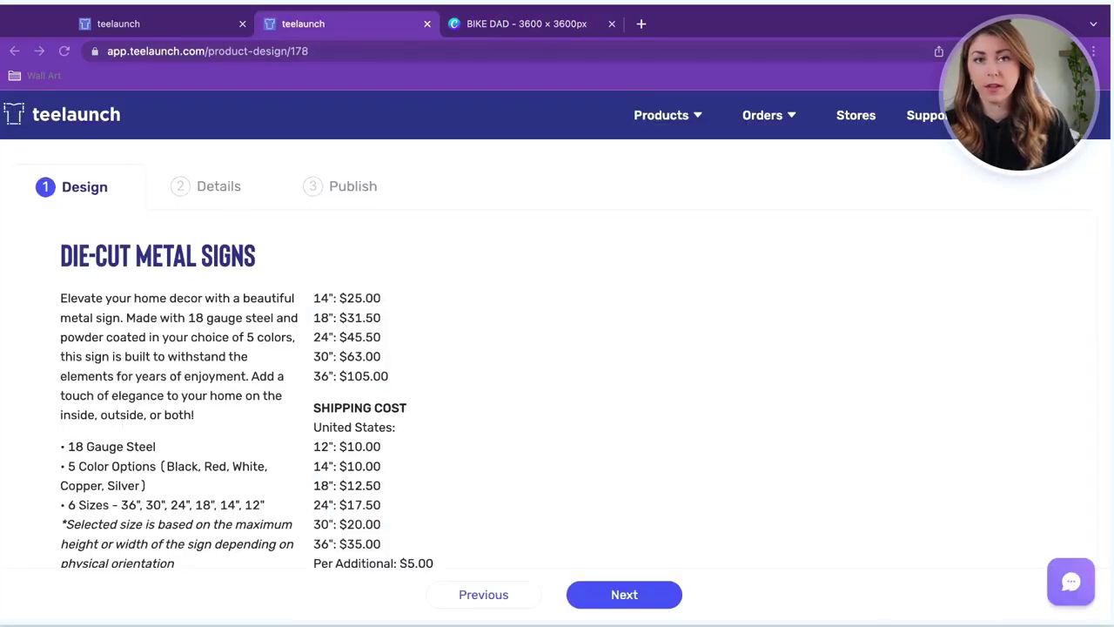
Upload the framed-bike PNG as sign artwork and accept it in the Continuity Tester.
scroll(664, 162, "down", 5)
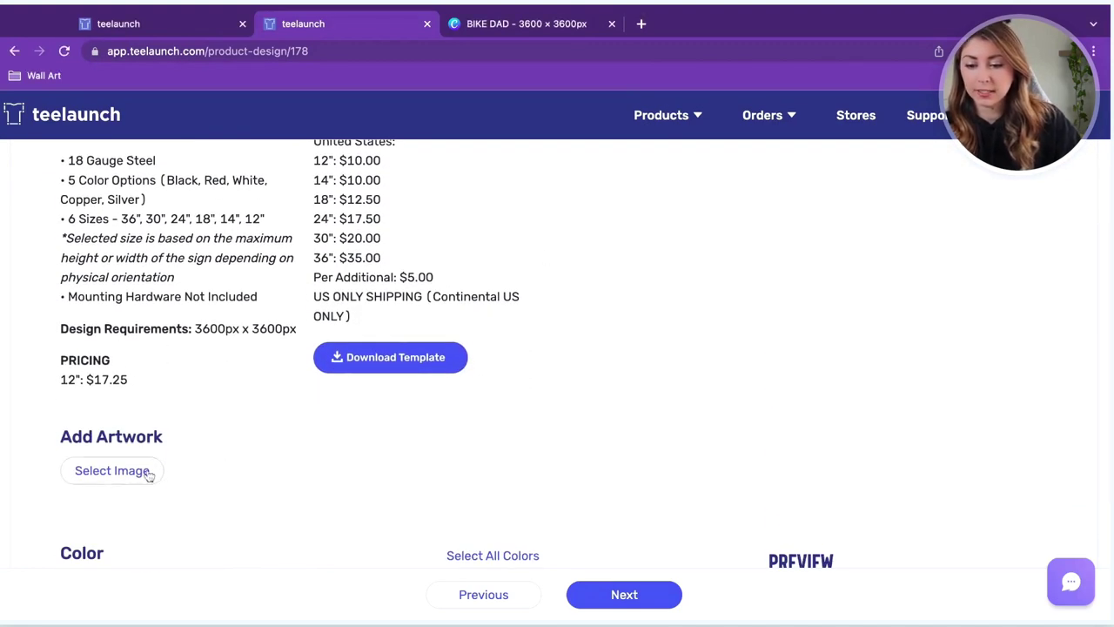
left_click(148, 473)
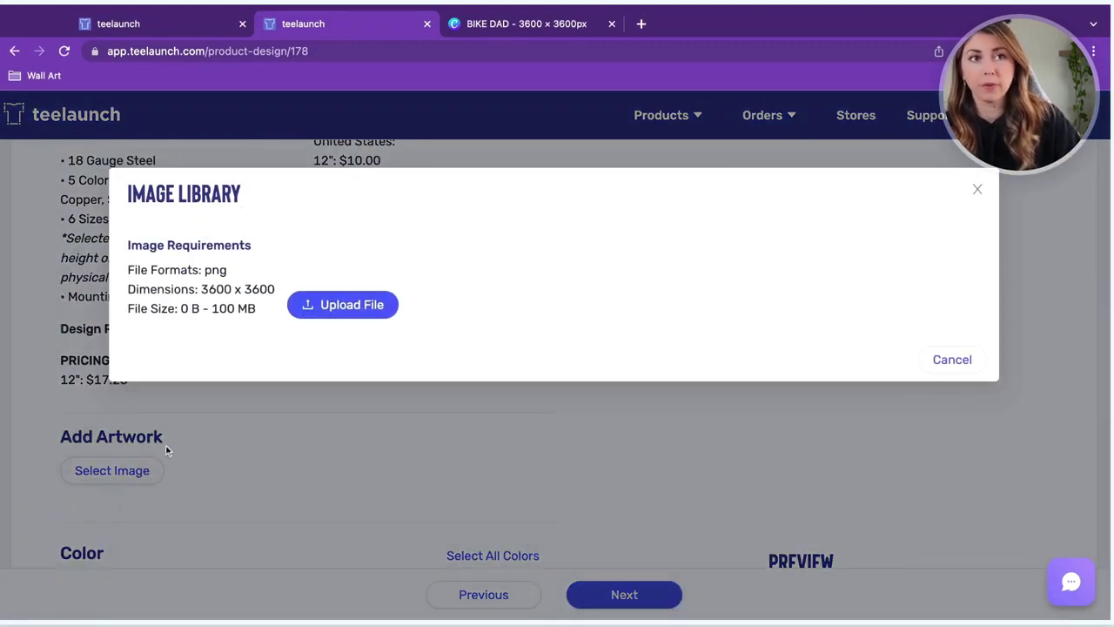
left_click(325, 306)
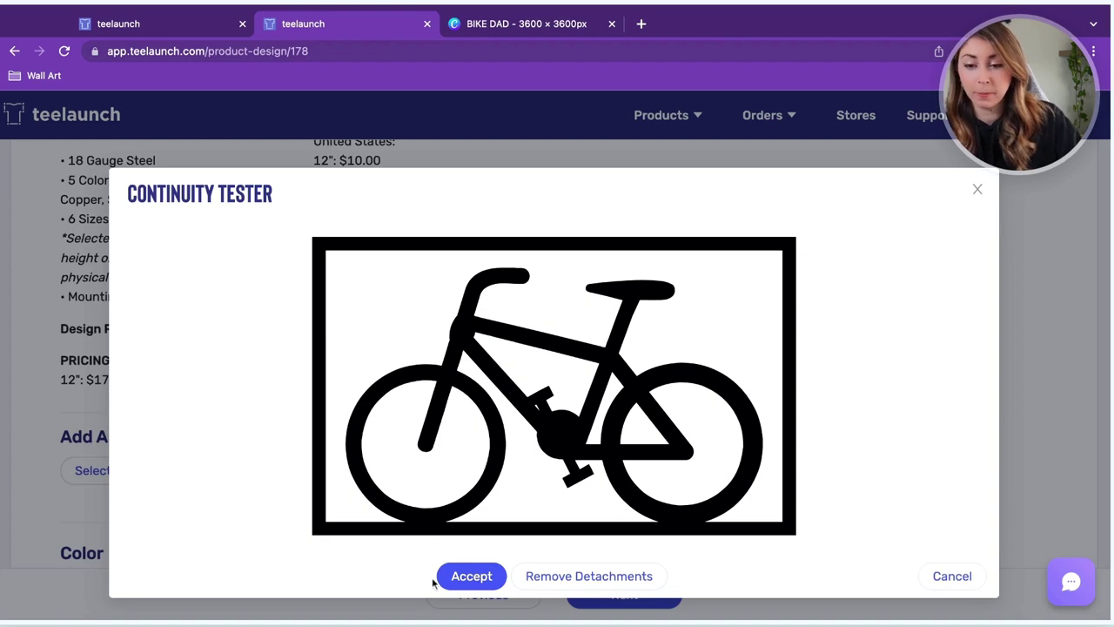
left_click(470, 576)
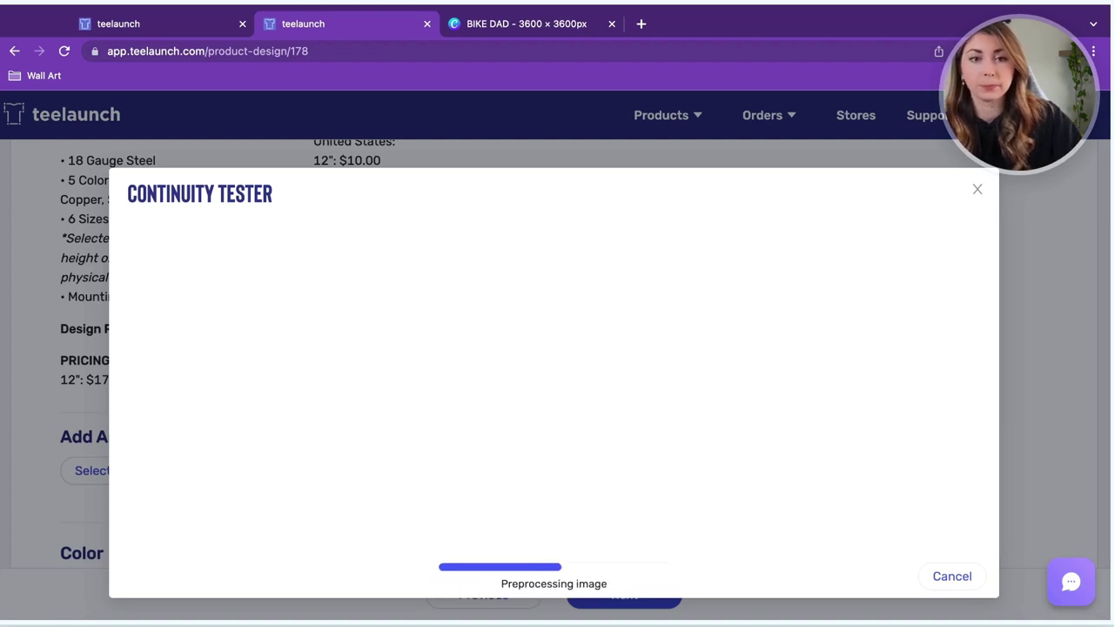
Uncheck Copper, Silver and White so the sign is offered only in Black.
scroll(701, 193, "down", 2)
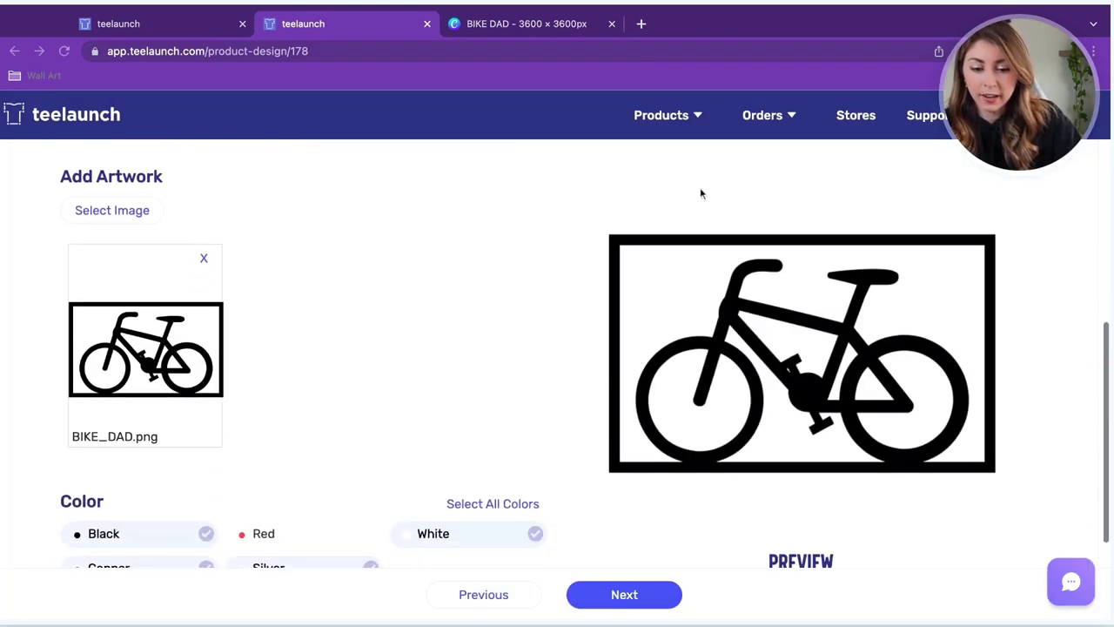
scroll(441, 371, "down", 3)
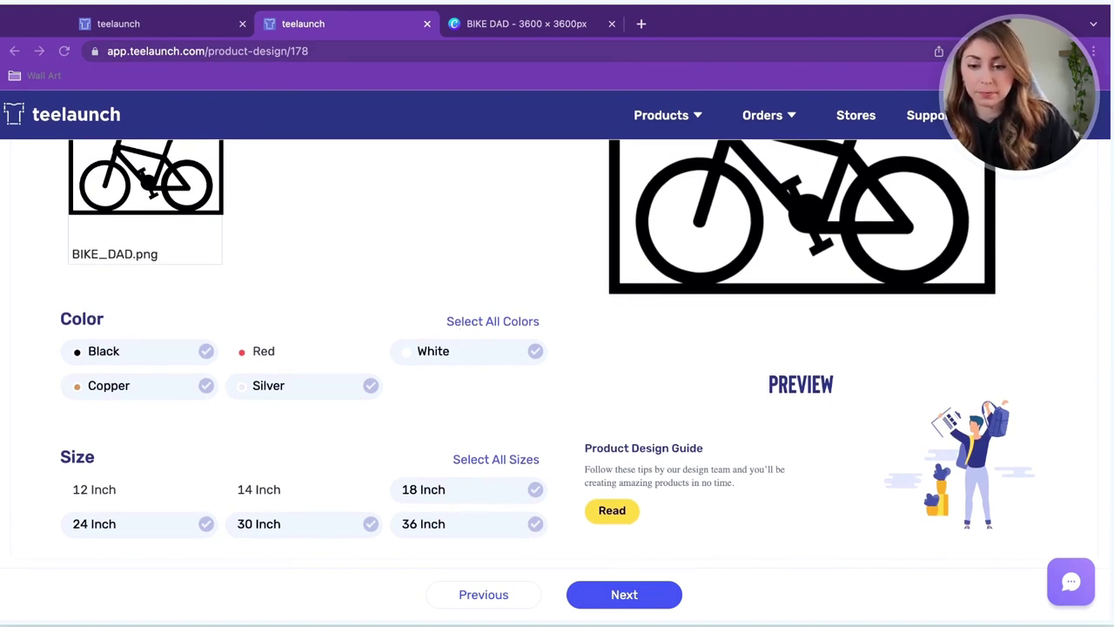
left_click(269, 317)
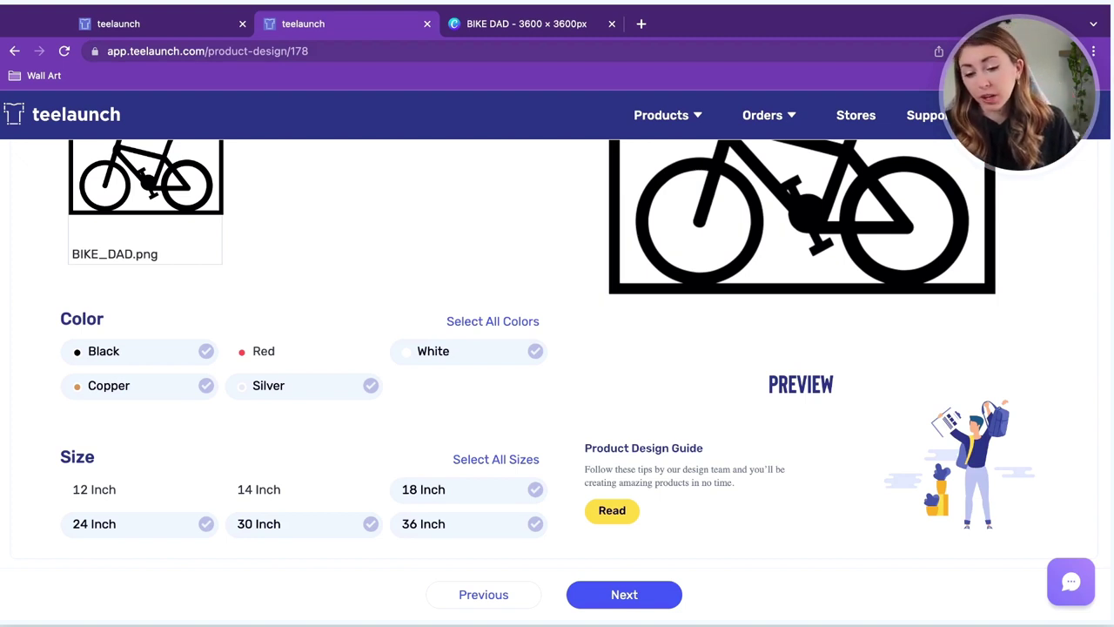
left_click(148, 393)
left_click(309, 387)
left_click(435, 350)
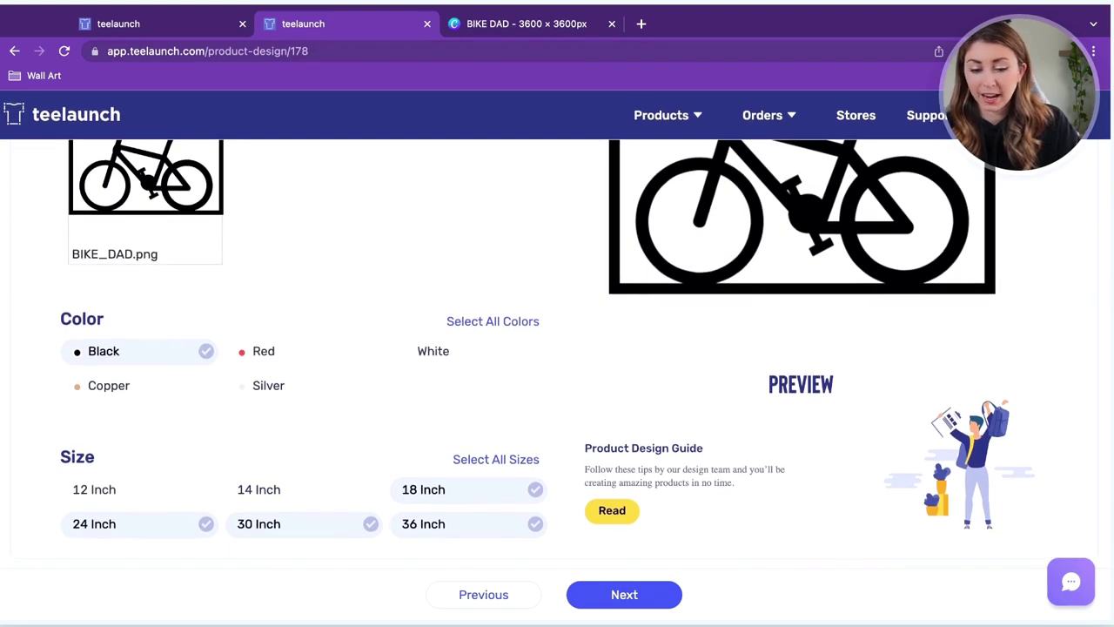
left_click(623, 602)
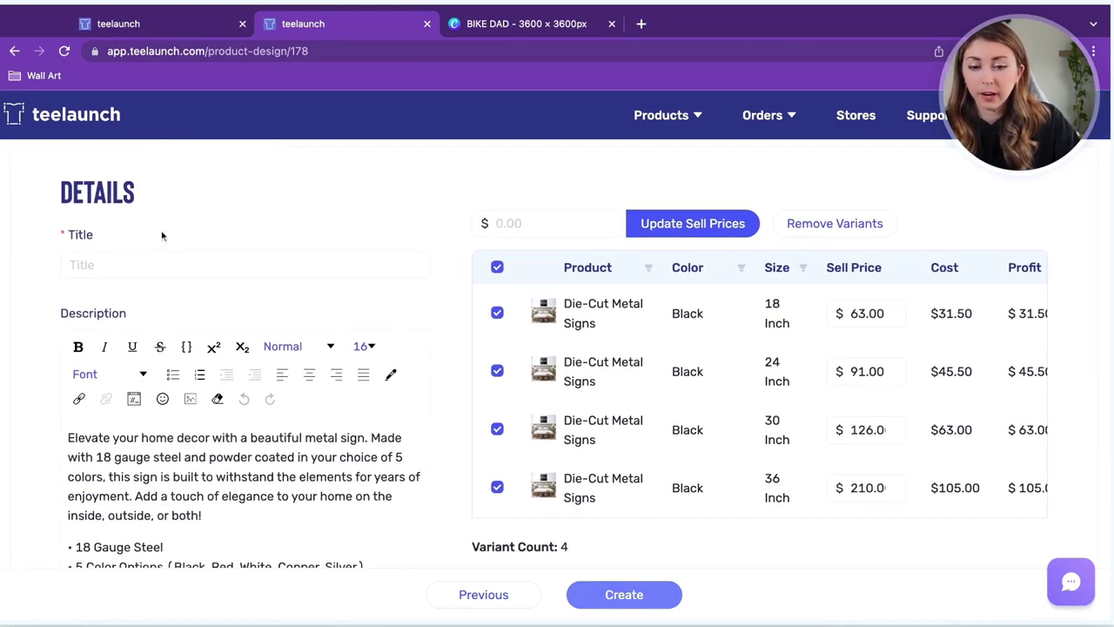
Title the product 'Bike Rectangle' and check the $12.50 18-inch shipping cost against its price.
left_click(149, 263)
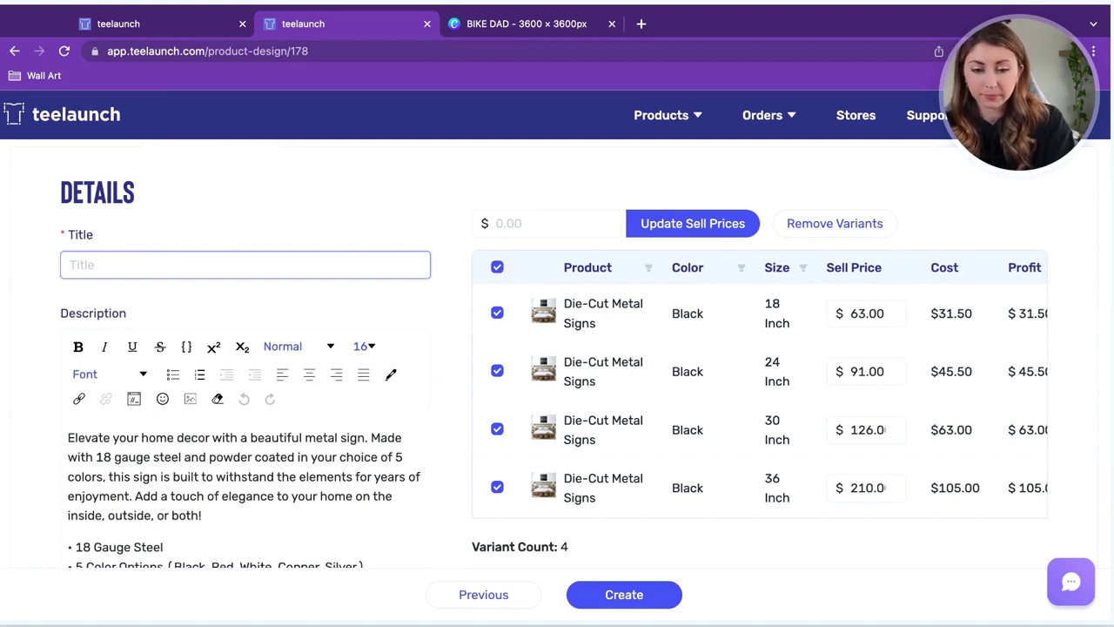
type("Bike ")
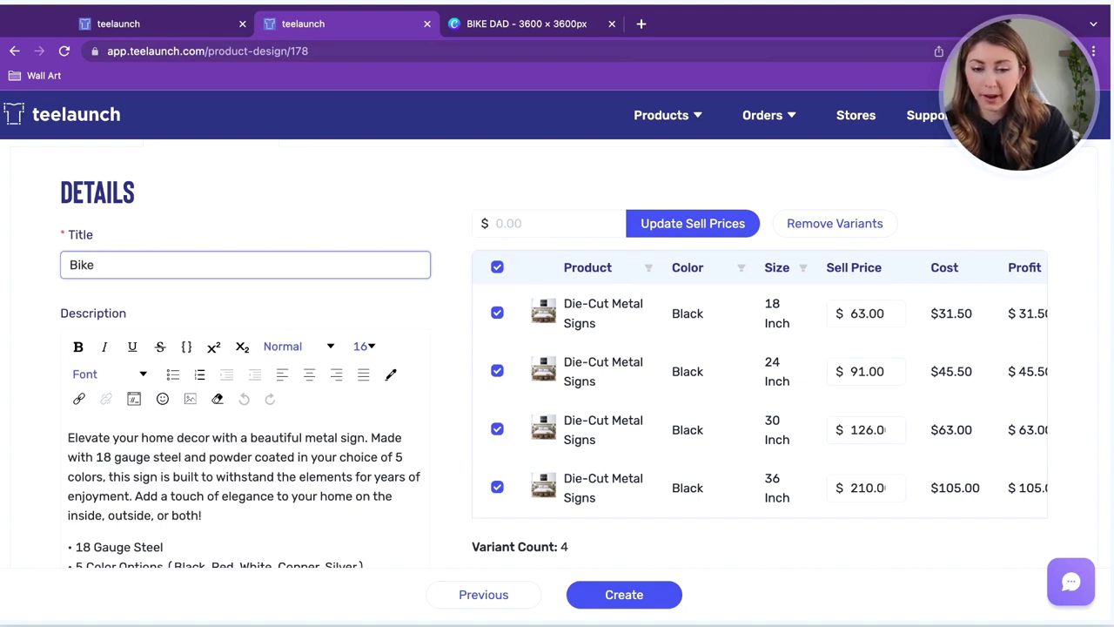
type("Rectan")
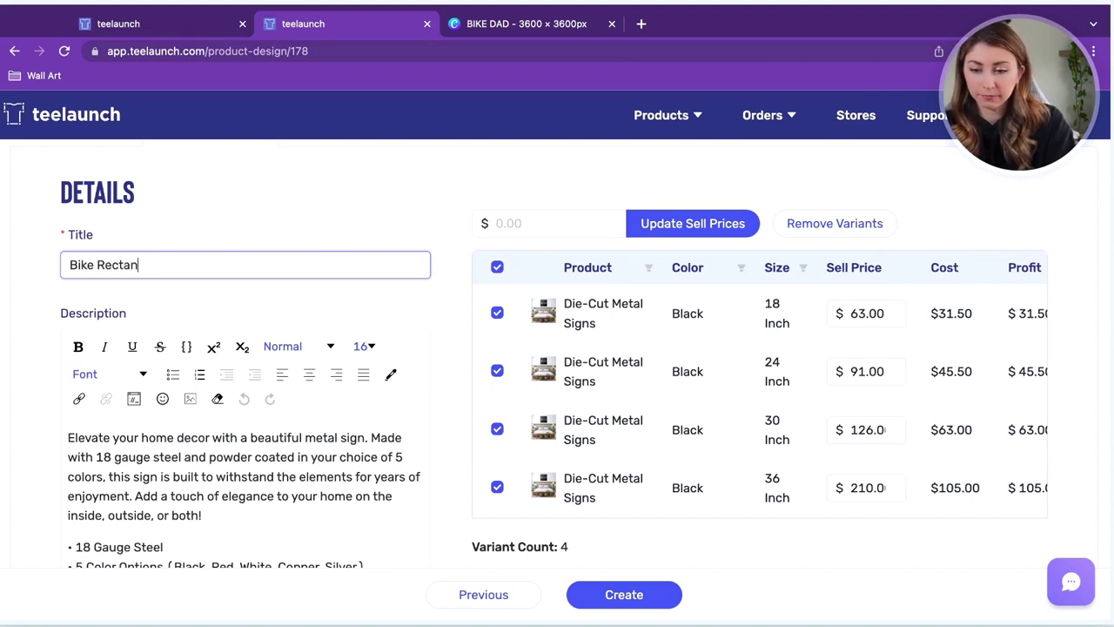
type("gle")
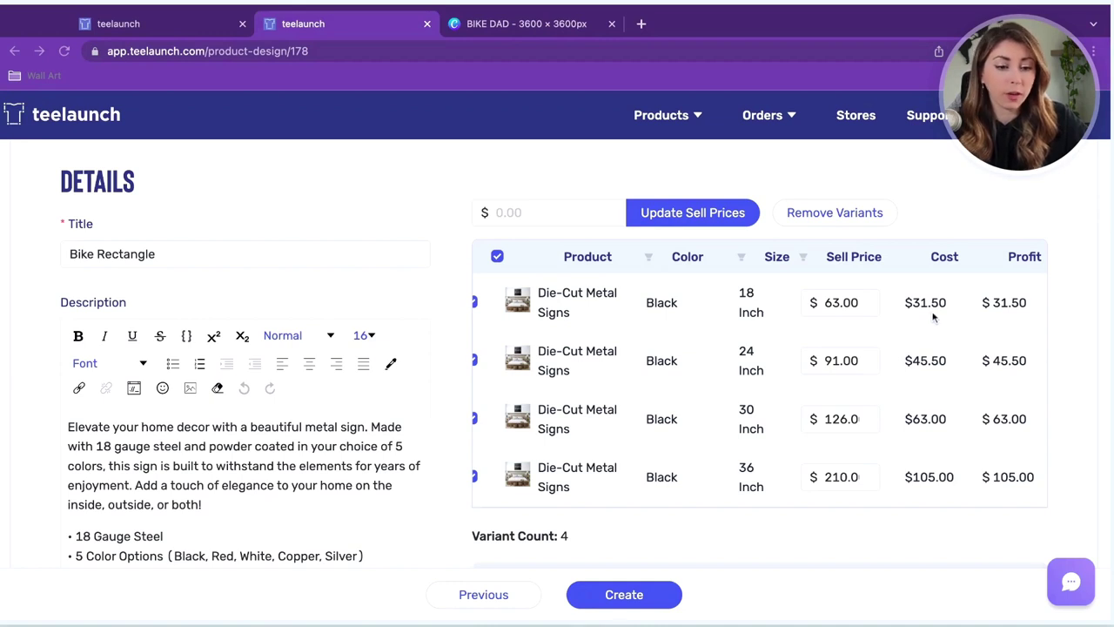
left_click(148, 24)
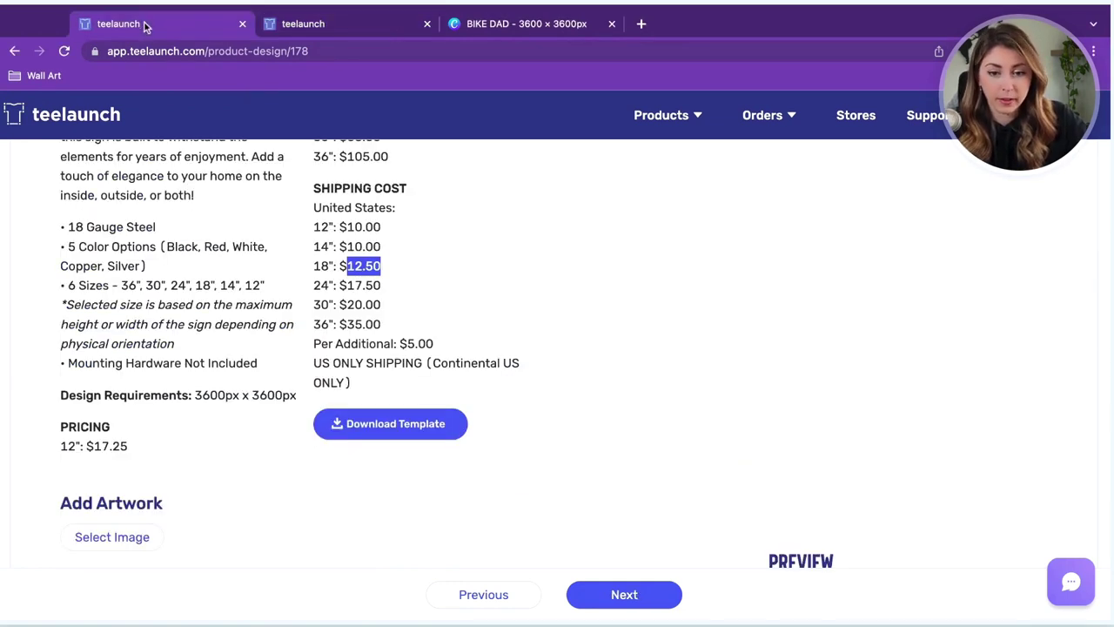
left_click(315, 269)
left_click_drag(340, 266, 393, 269)
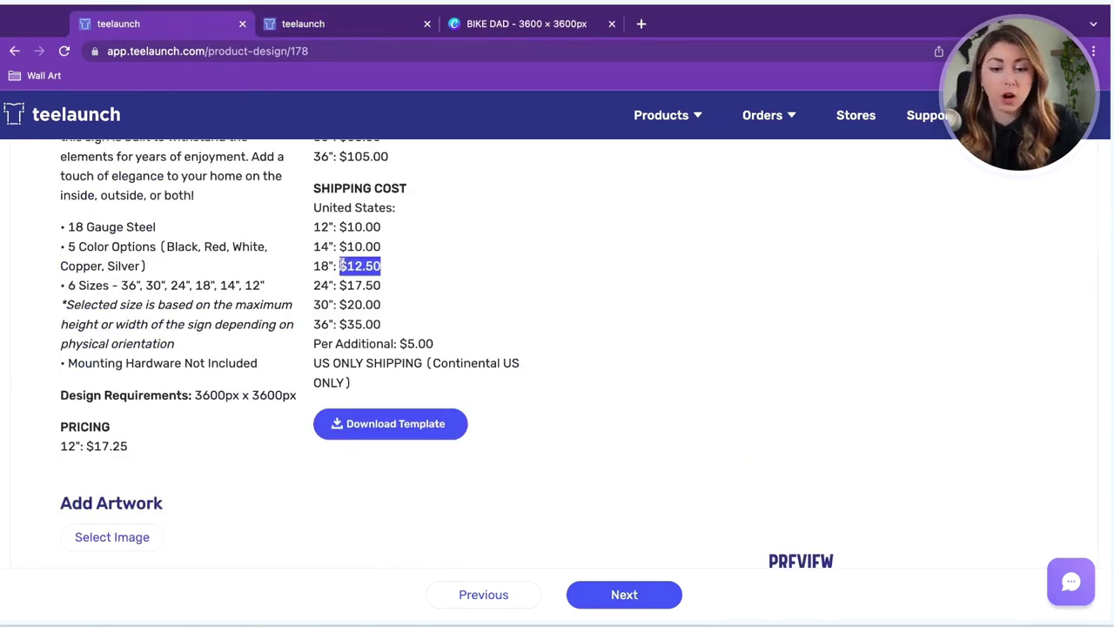
left_click(305, 25)
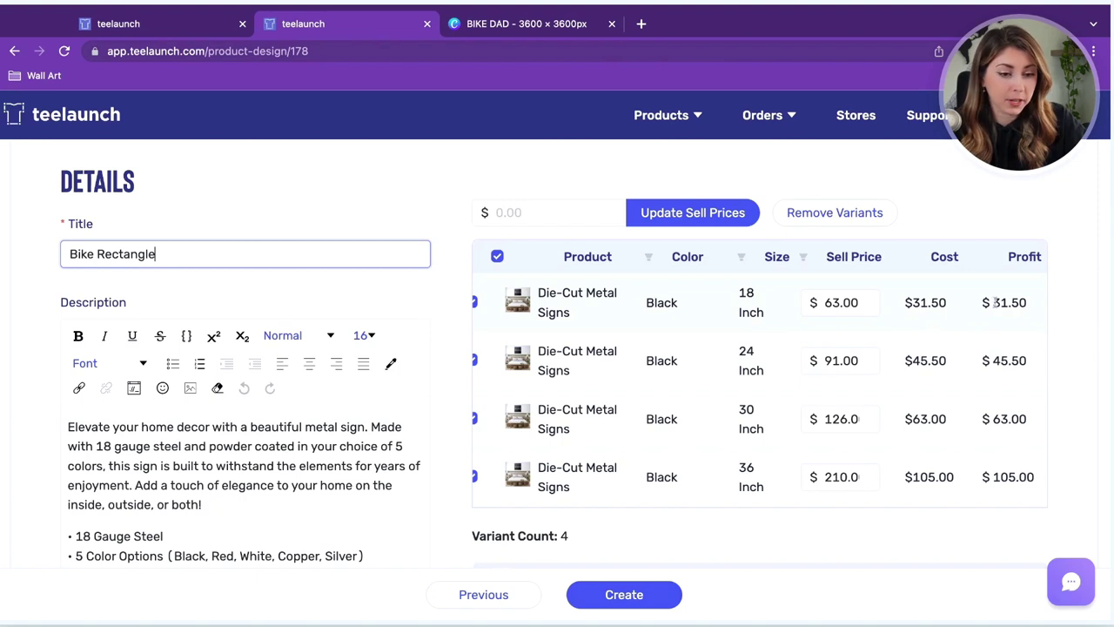
left_click(849, 302)
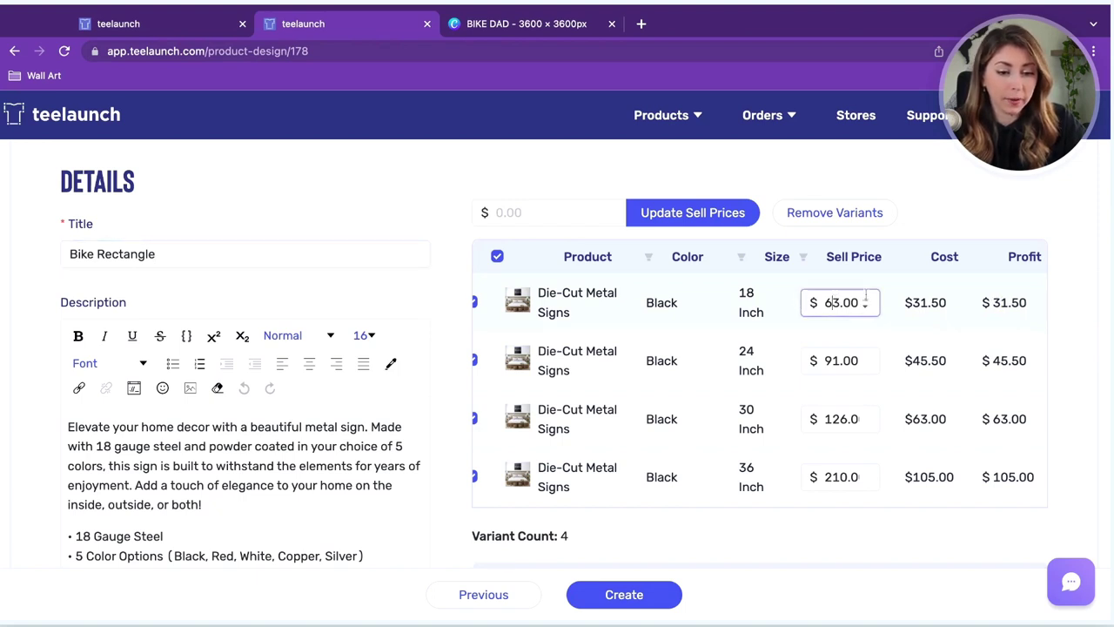
Change the 18 Inch sell price to 75, giving a $43.50 profit.
key("BackSpace")
type("7")
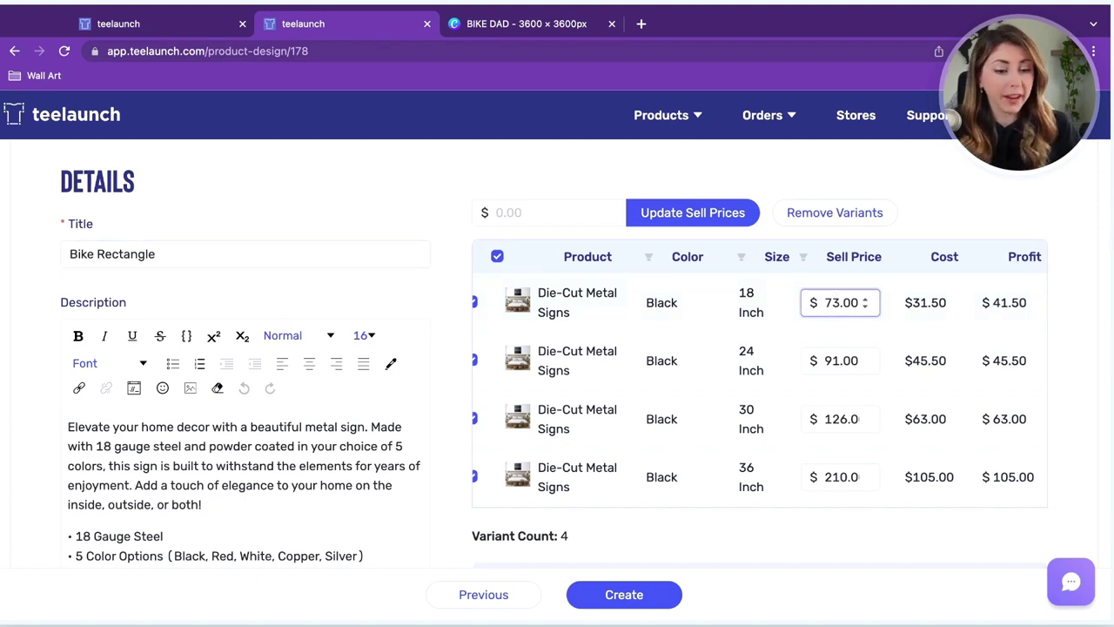
key("Delete")
type("5")
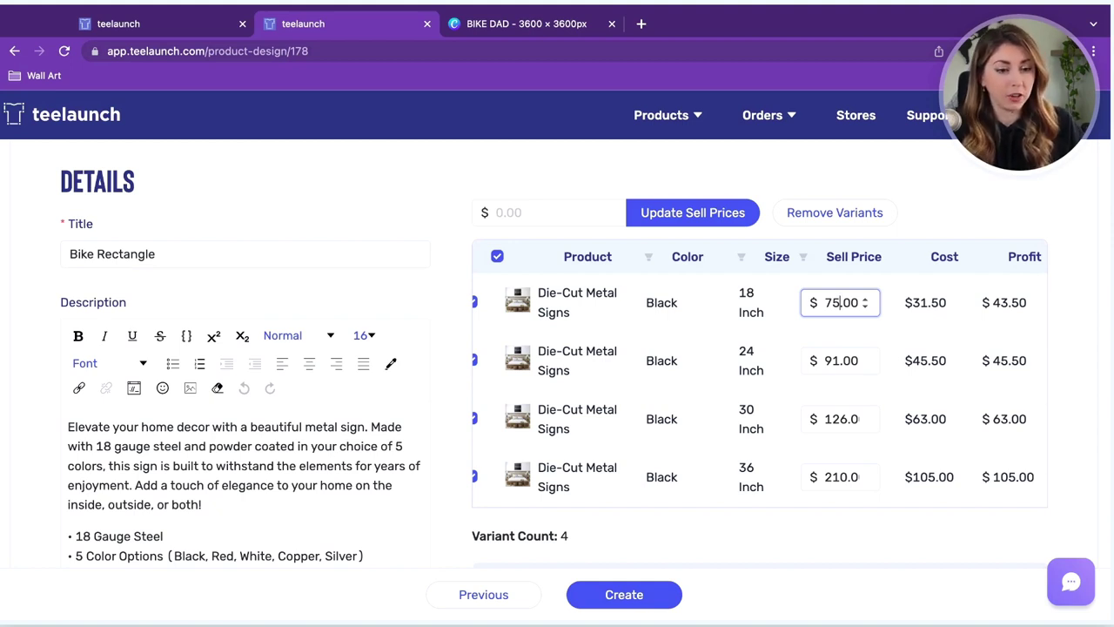
left_click(992, 301)
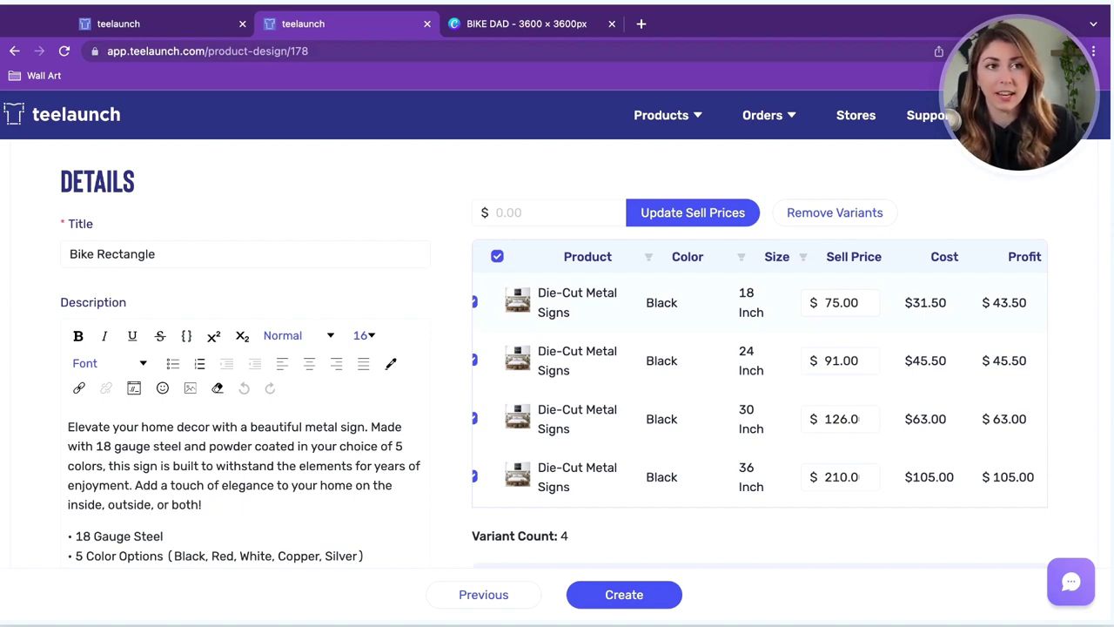
left_click_drag(1027, 303, 992, 303)
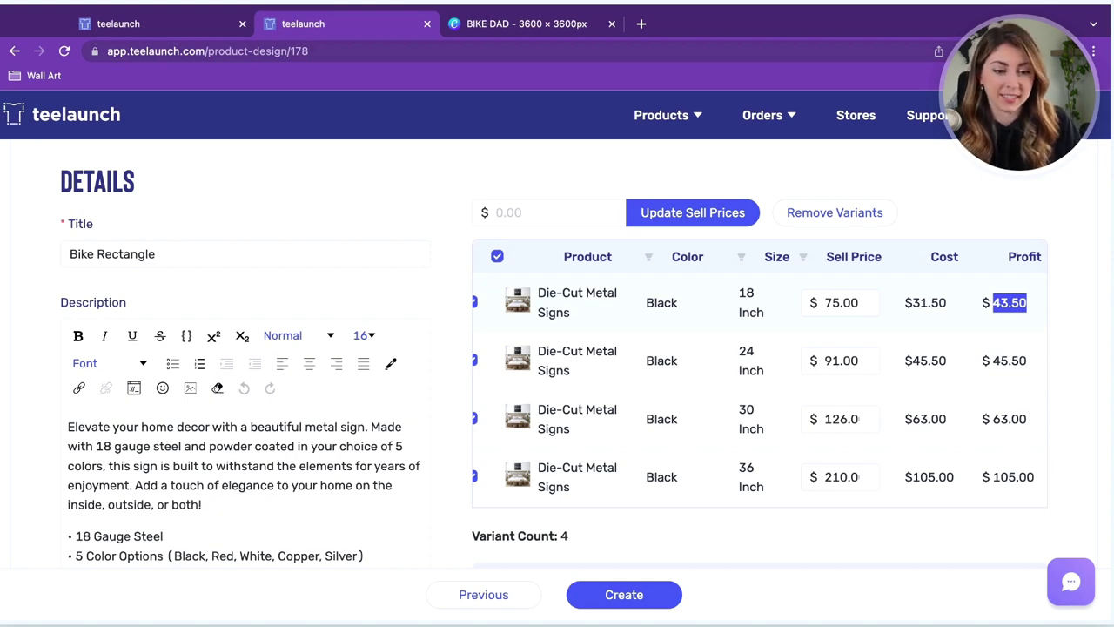
Set the 24 Inch sell price to 100 and the 30 Inch sell price to 140.
double_click(839, 358)
type("100")
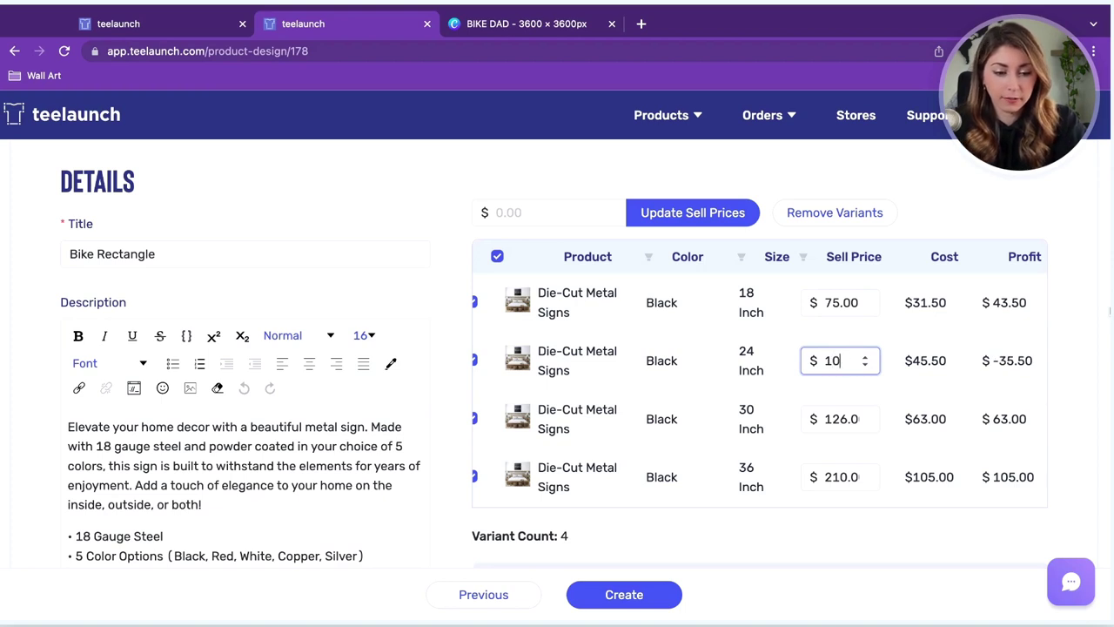
double_click(841, 420)
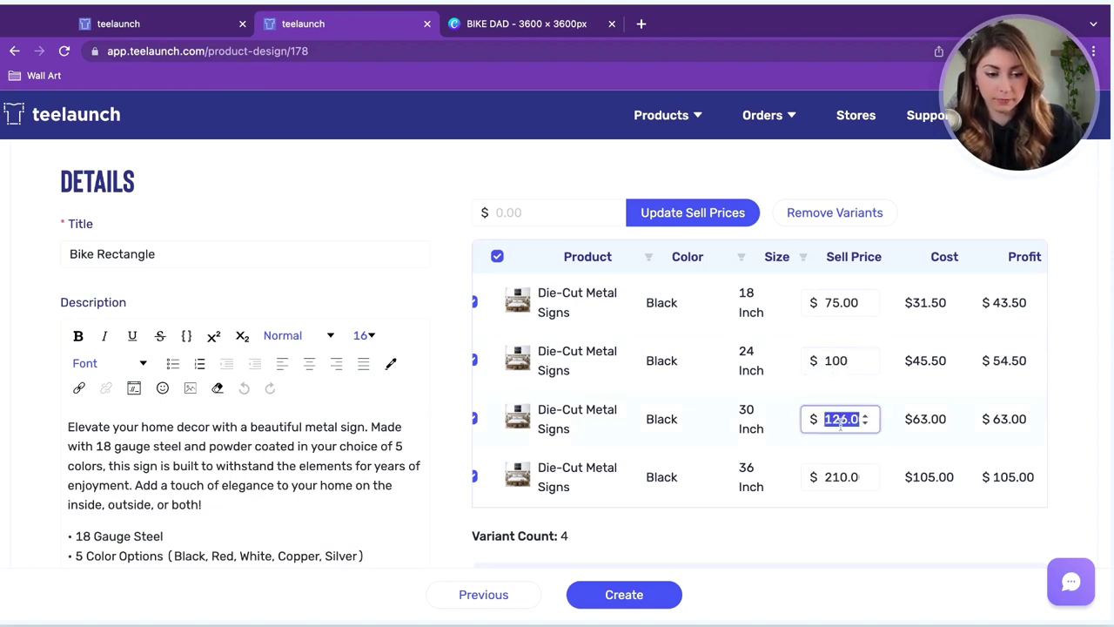
key("ctrl+shift+Tab")
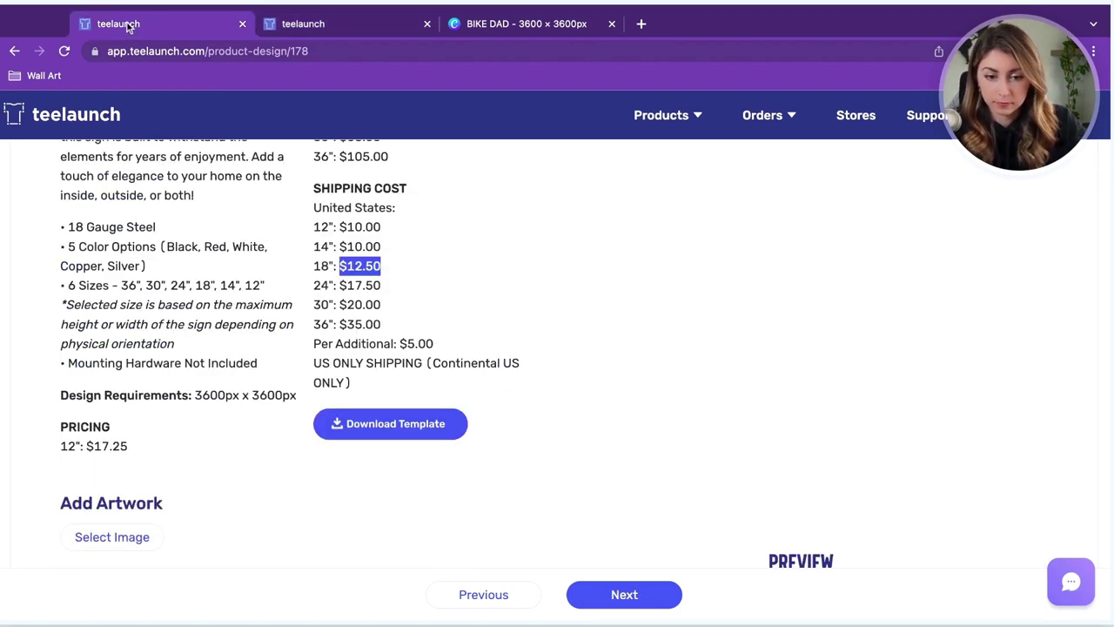
left_click(348, 24)
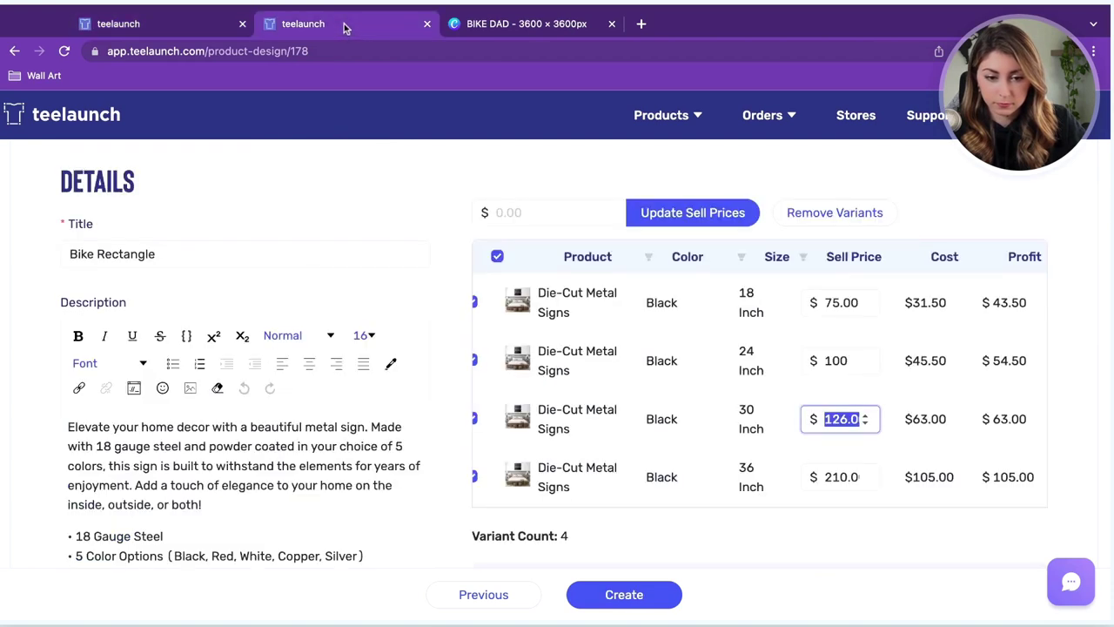
left_click(847, 419)
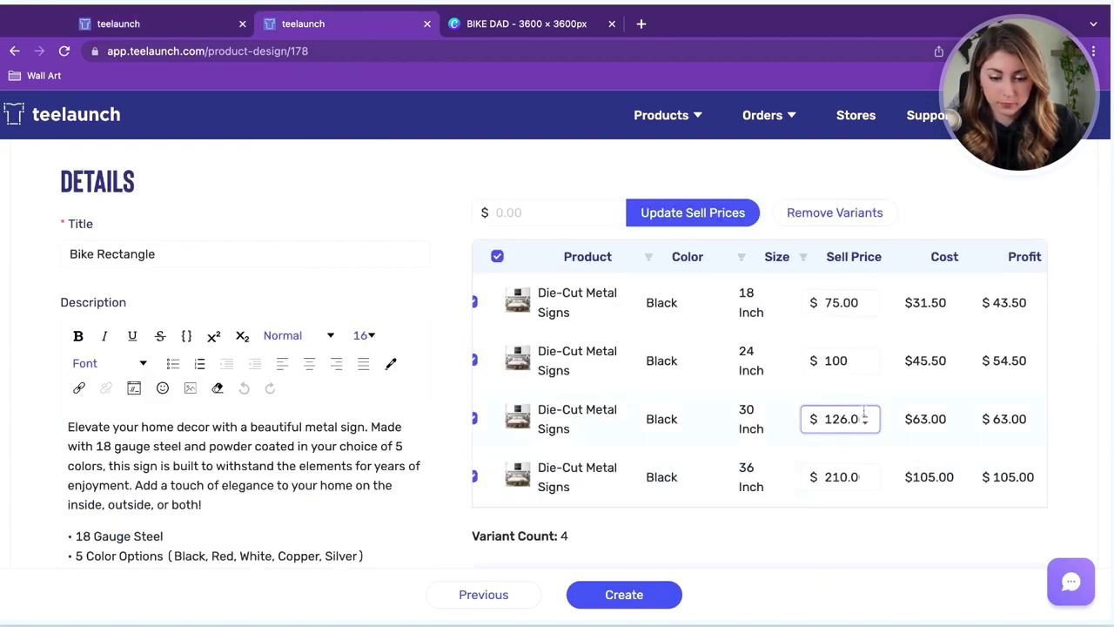
key("BackSpace")
key("BackSpace")
type("40")
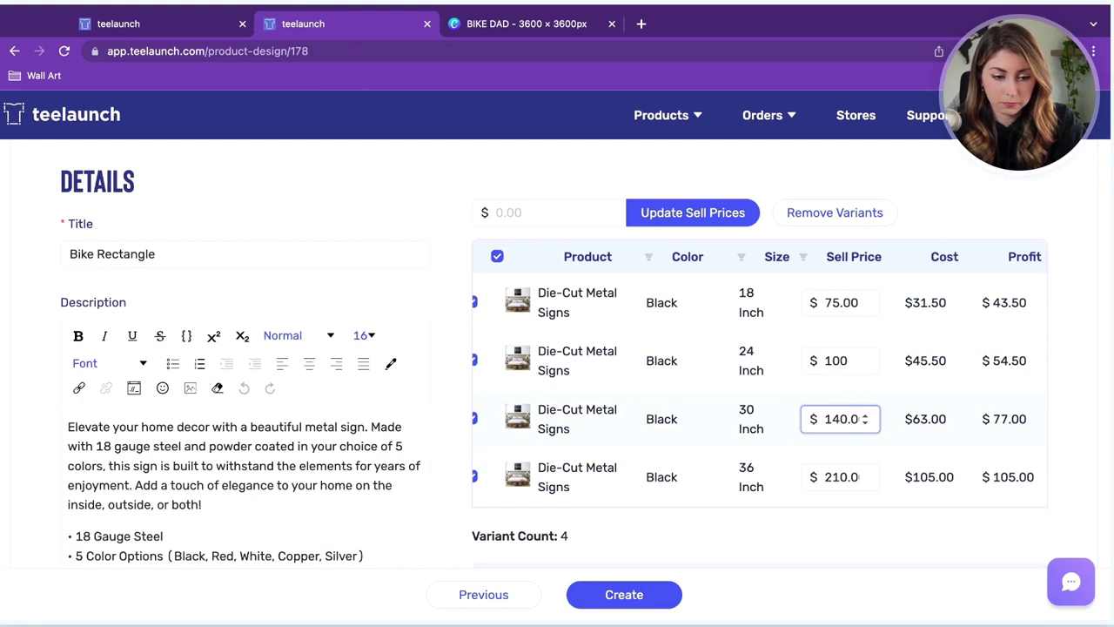
double_click(835, 478)
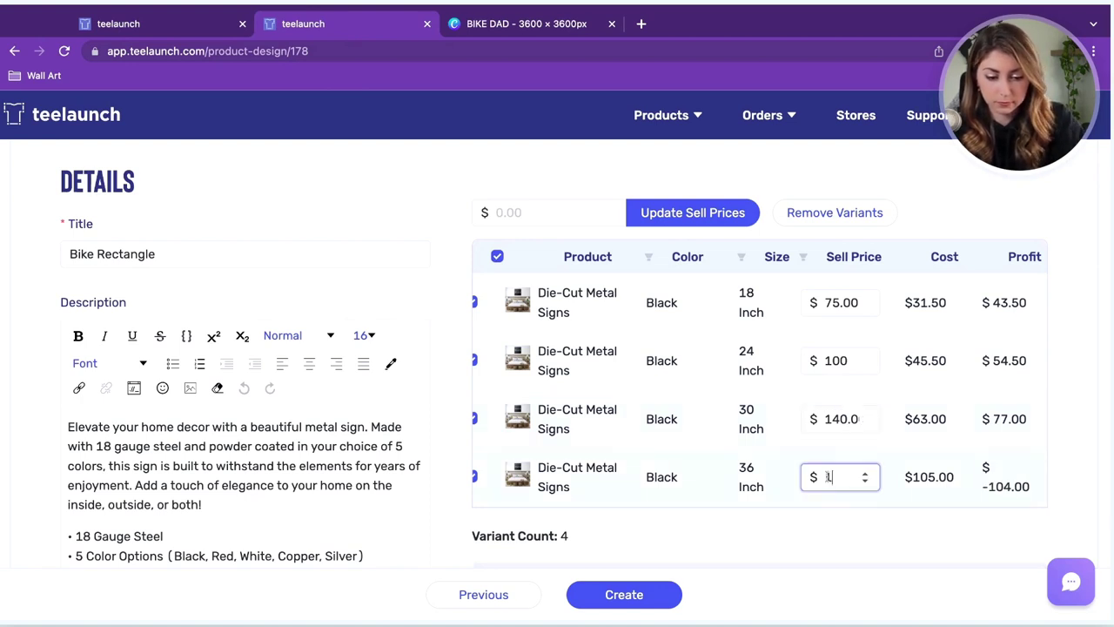
Set the 36 Inch sell price to 190 and check its $85.00 profit.
type("90")
left_click(982, 180)
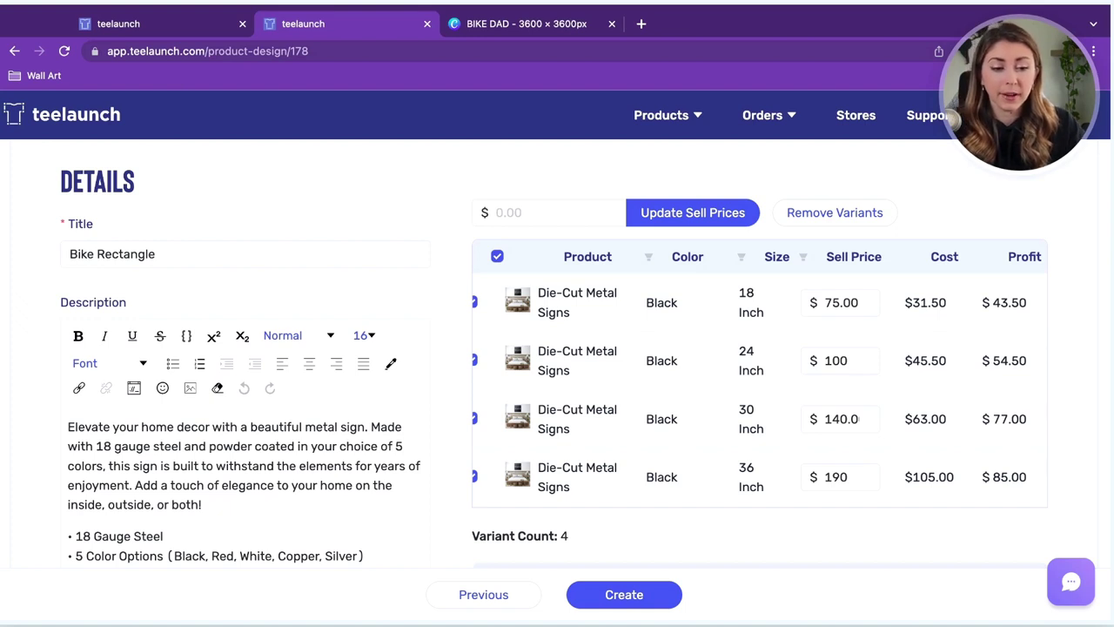
double_click(1032, 480)
left_click_drag(736, 467, 771, 484)
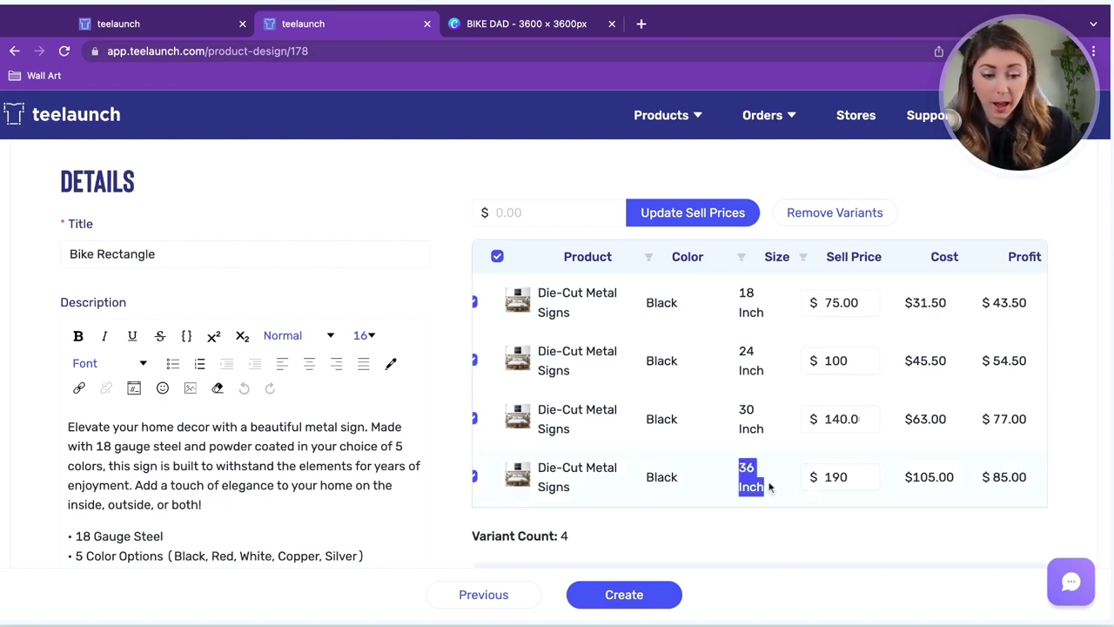
left_click(769, 489)
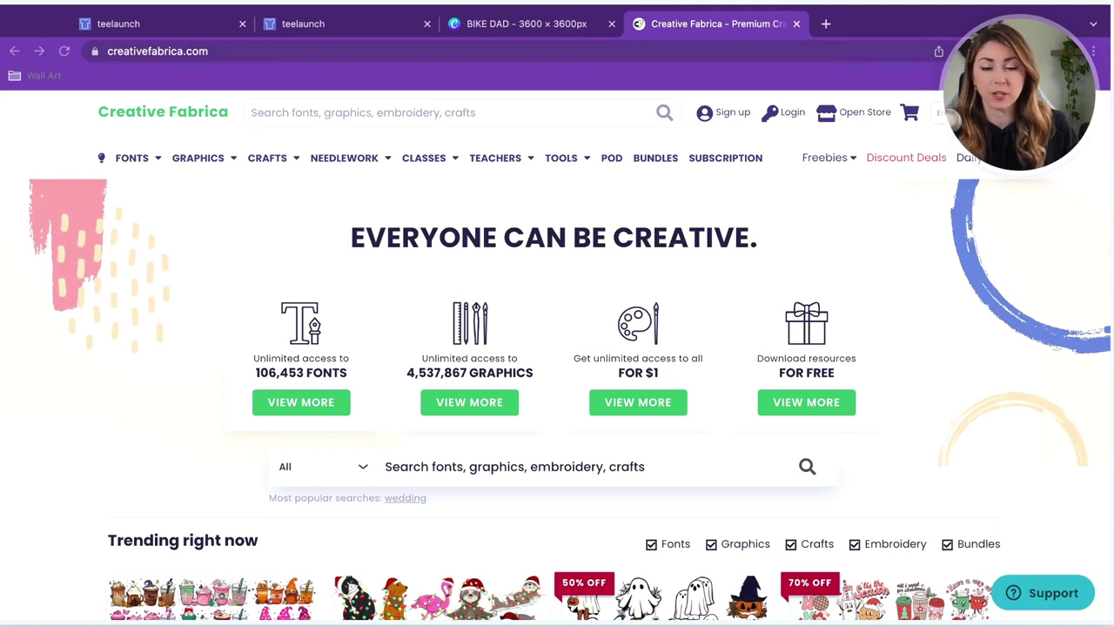
Search Creative Fabrica for 'metal wall art' and scroll through the results.
left_click(398, 112)
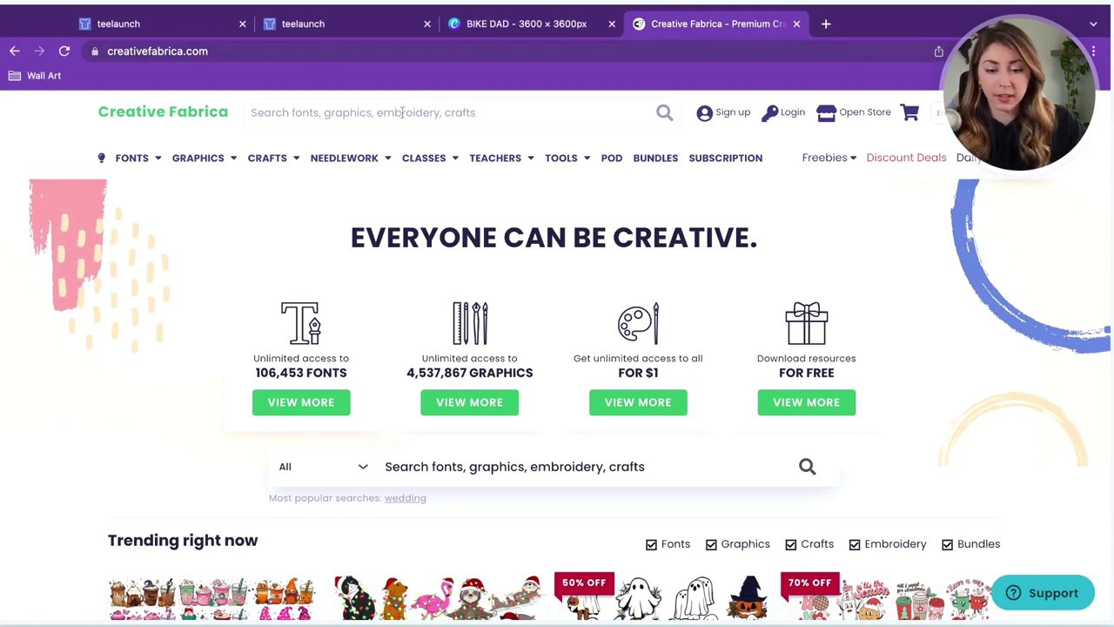
type("silhouette")
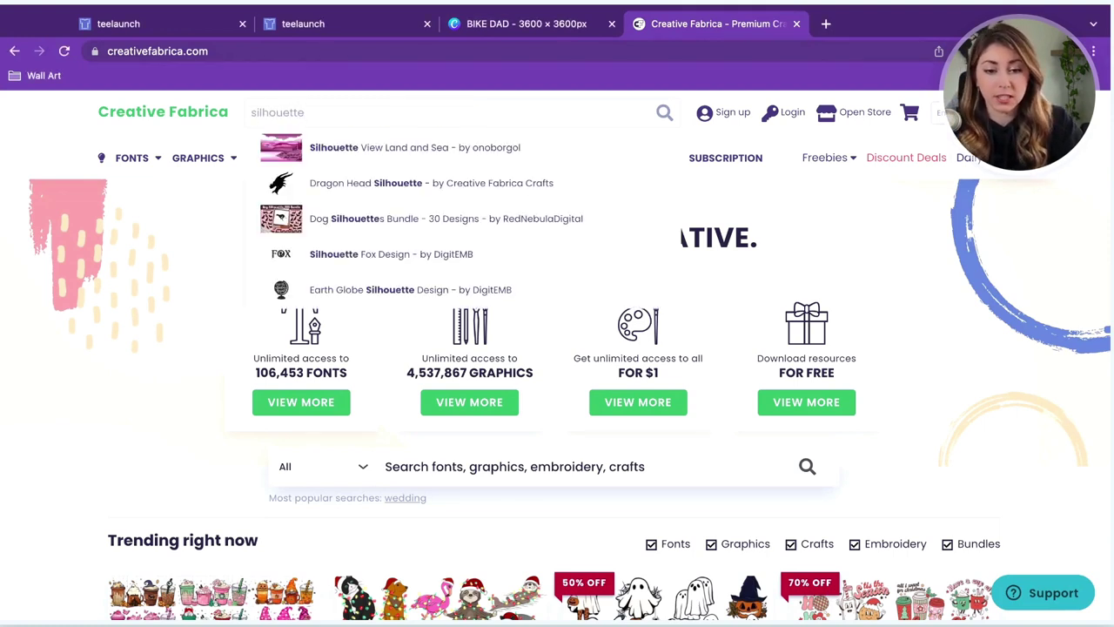
key("BackSpace")
key("BackSpace")
key("BackSpace")
key("BackSpace")
key("BackSpace")
key("BackSpace")
key("BackSpace")
key("BackSpace")
key("BackSpace")
key("BackSpace")
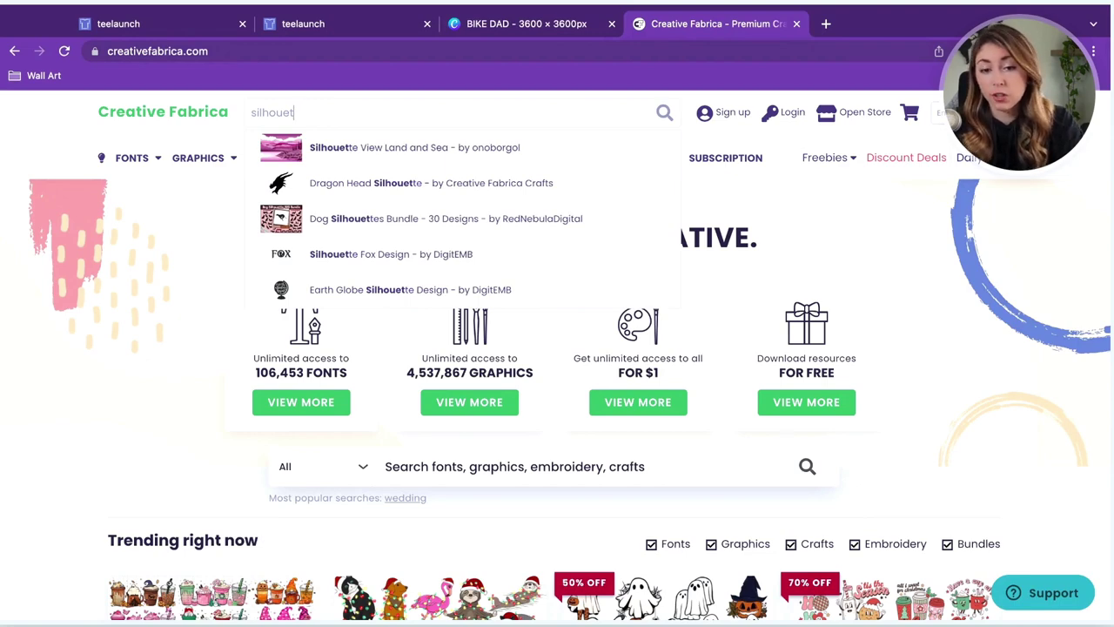
type("metal wall art")
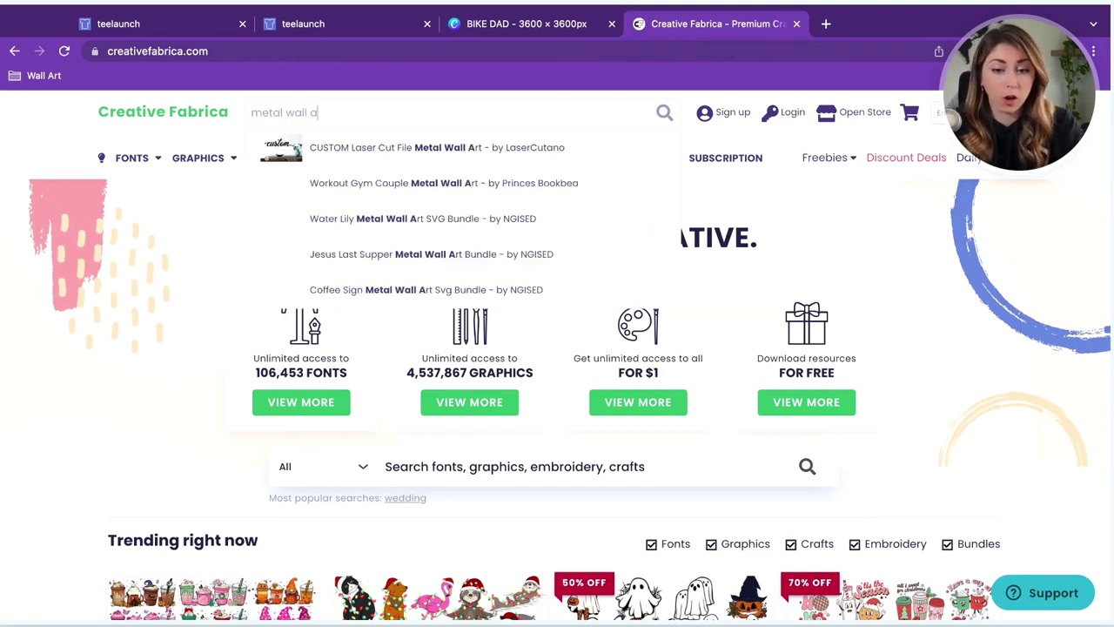
key("Return")
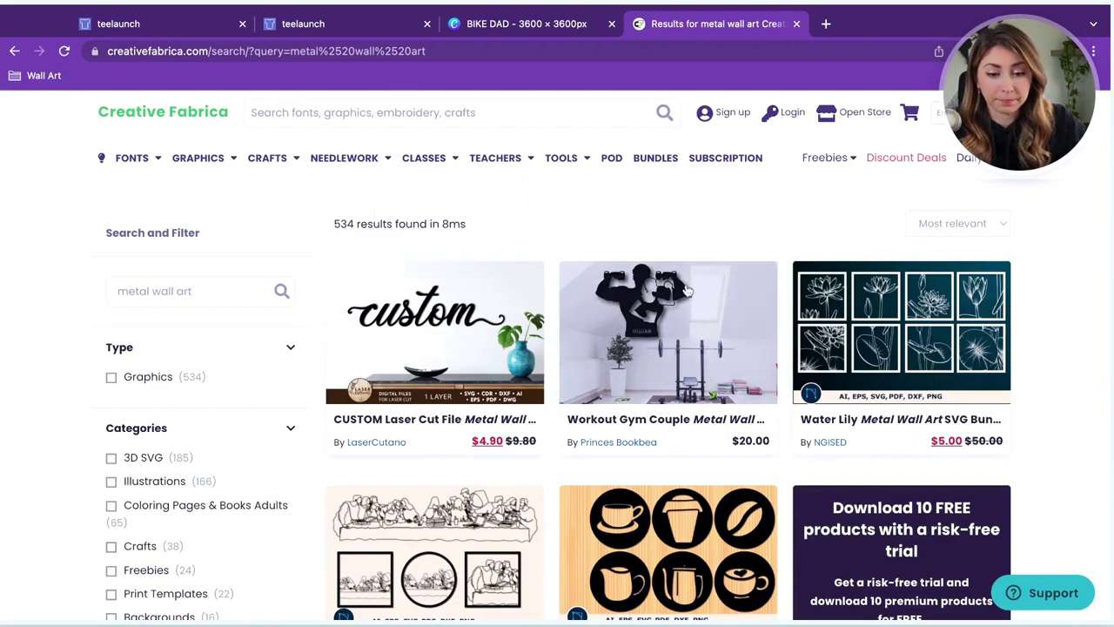
scroll(687, 291, "down", 1)
scroll(687, 292, "down", 4)
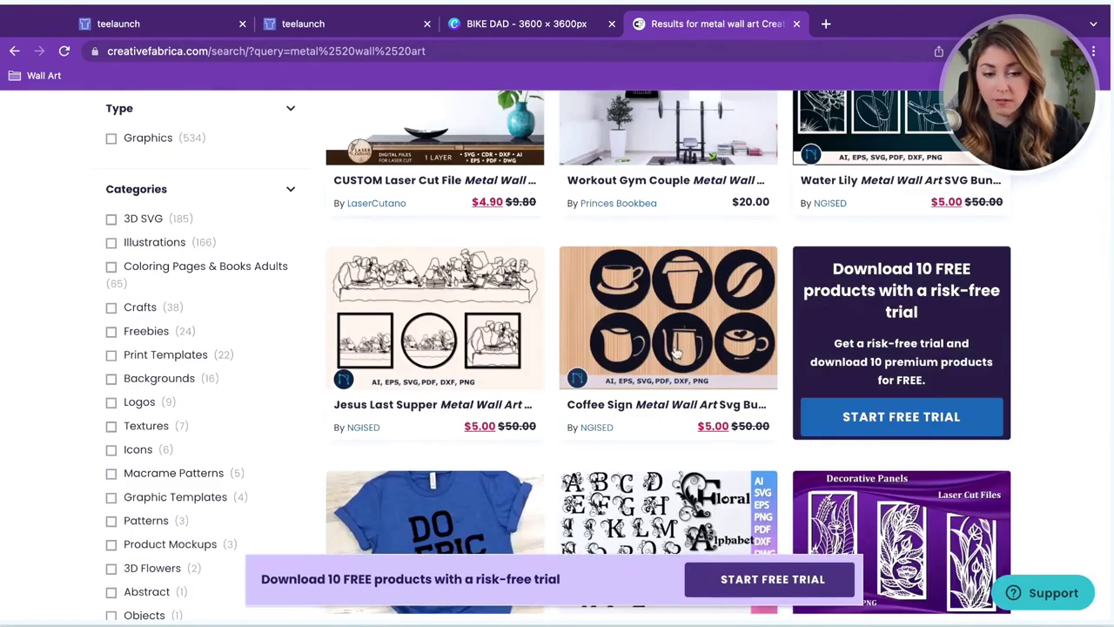
scroll(688, 353, "down", 6)
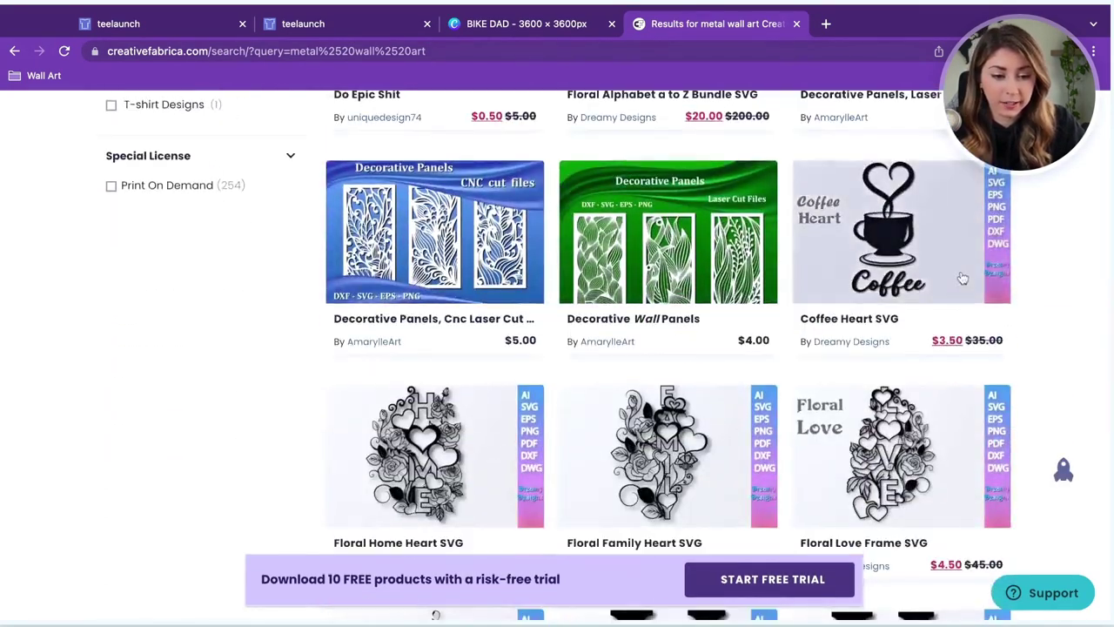
scroll(714, 368, "down", 9)
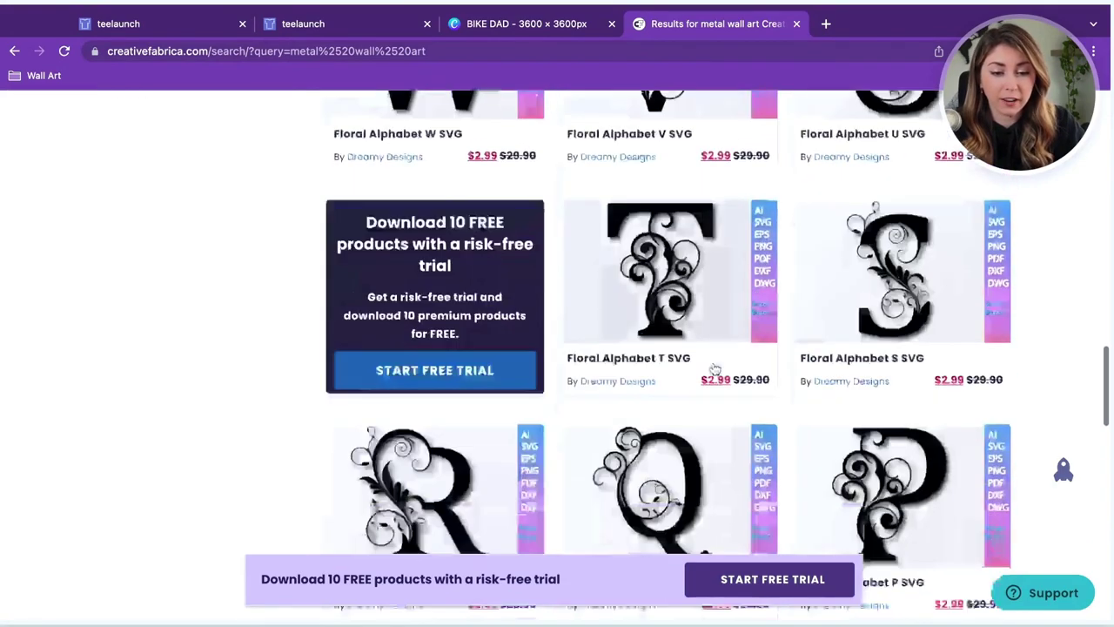
scroll(714, 368, "down", 2)
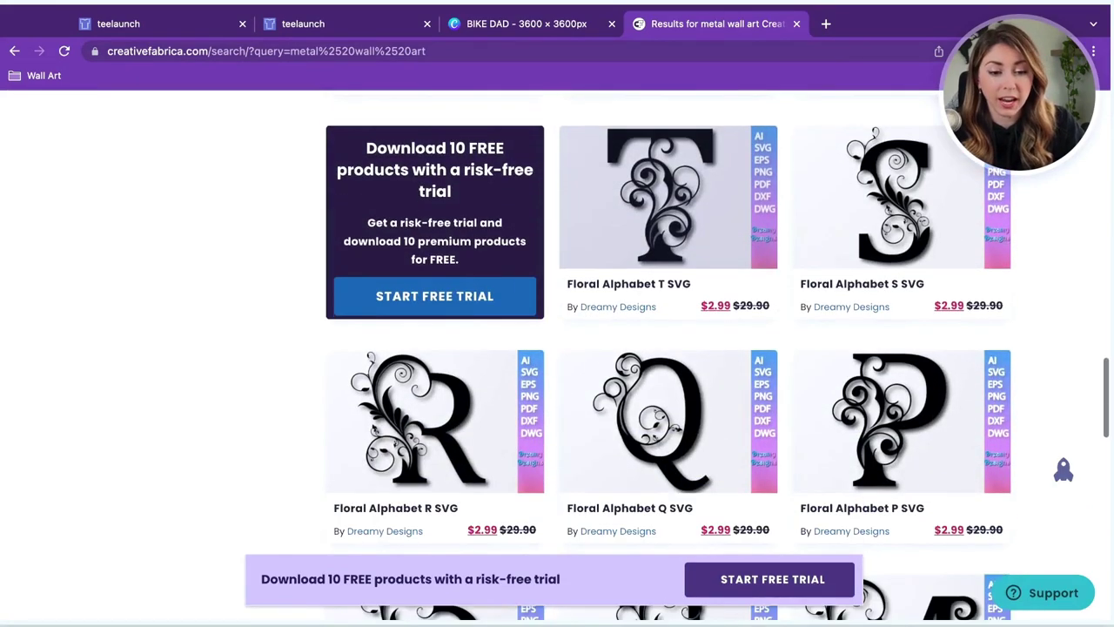
scroll(675, 337, "down", 9)
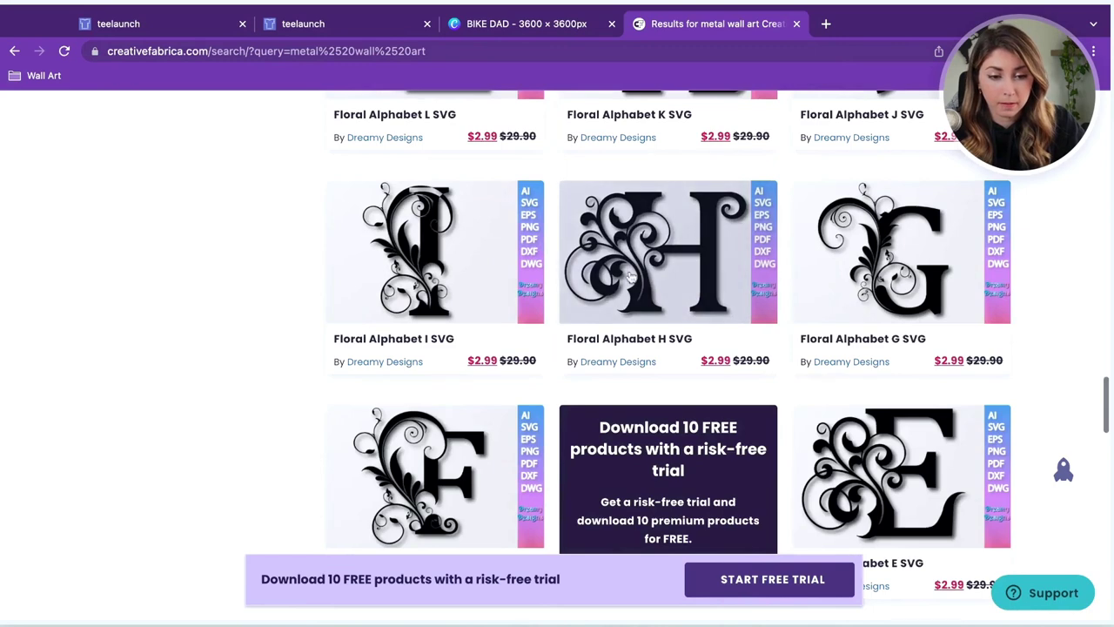
Show the Including Commercial License description on the Floral Alphabet H SVG page.
scroll(1021, 386, "down", 1)
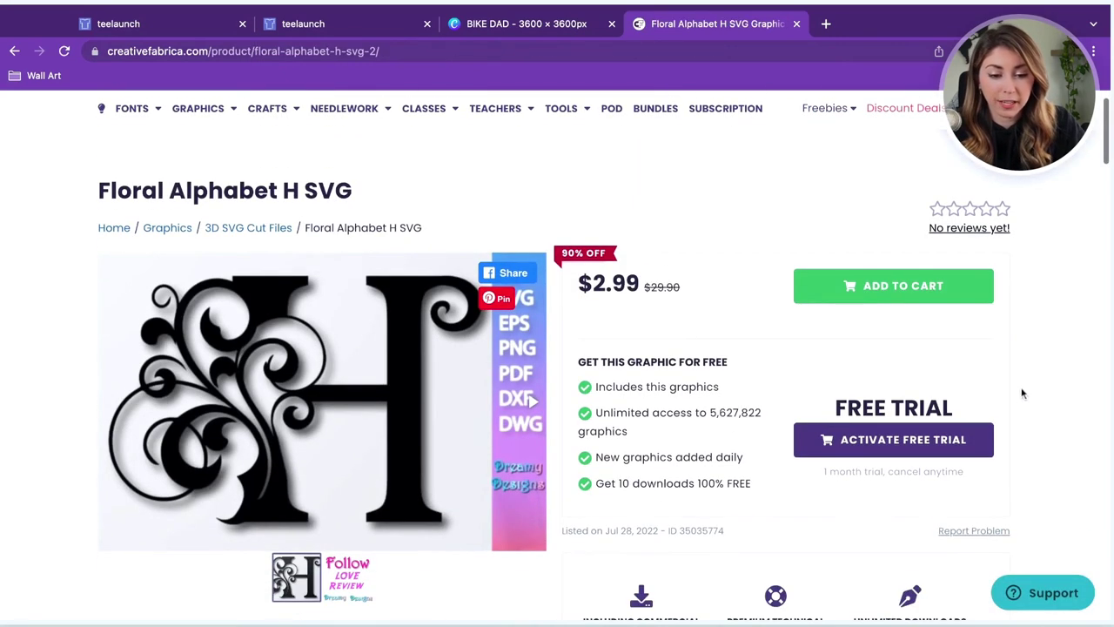
scroll(574, 409, "down", 2)
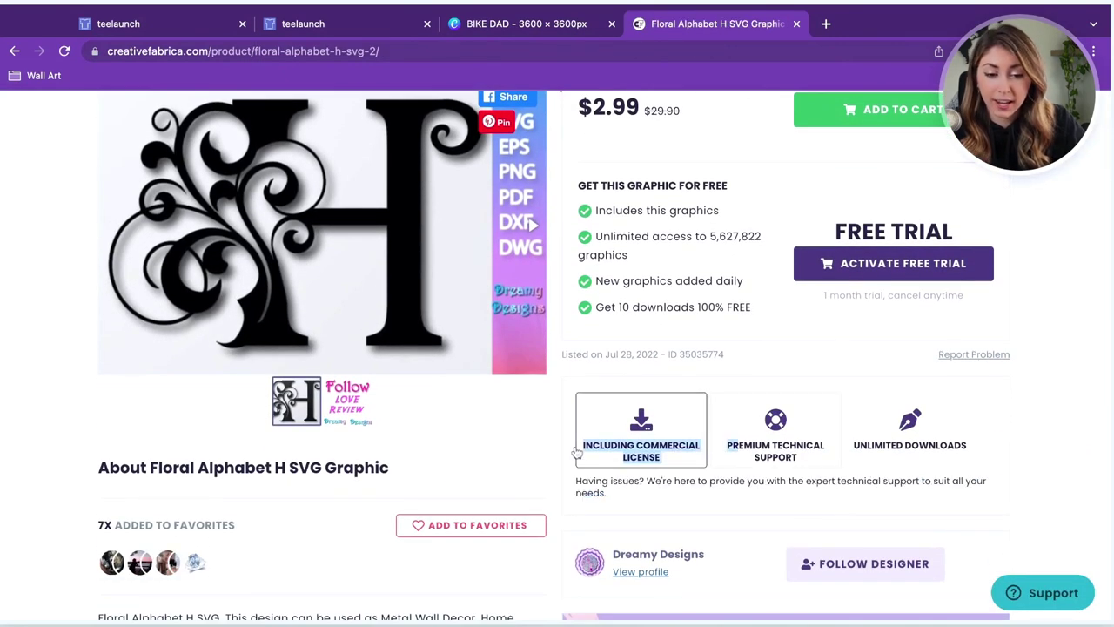
mouse_move(576, 452)
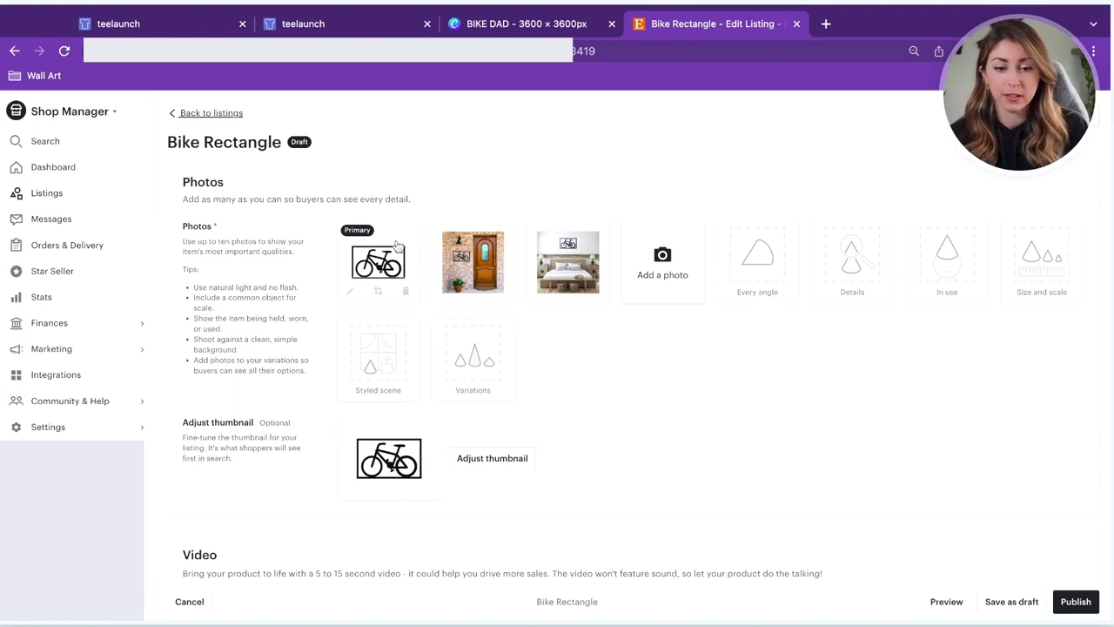
Preview the door and bedroom mockup photos in the Etsy listing.
left_click(487, 260)
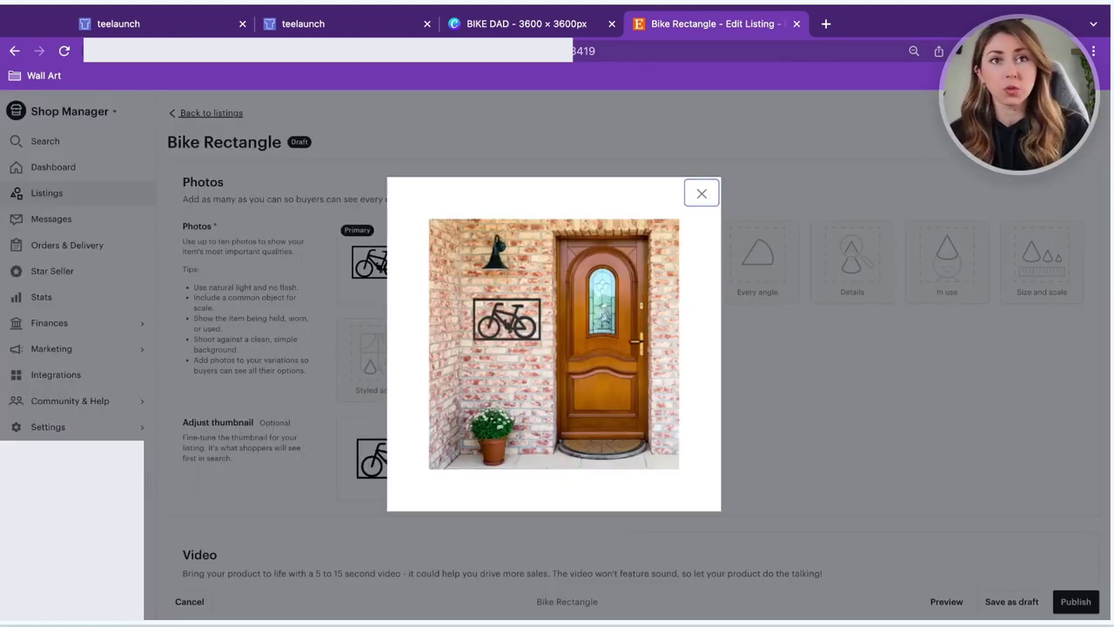
left_click(702, 193)
left_click(597, 287)
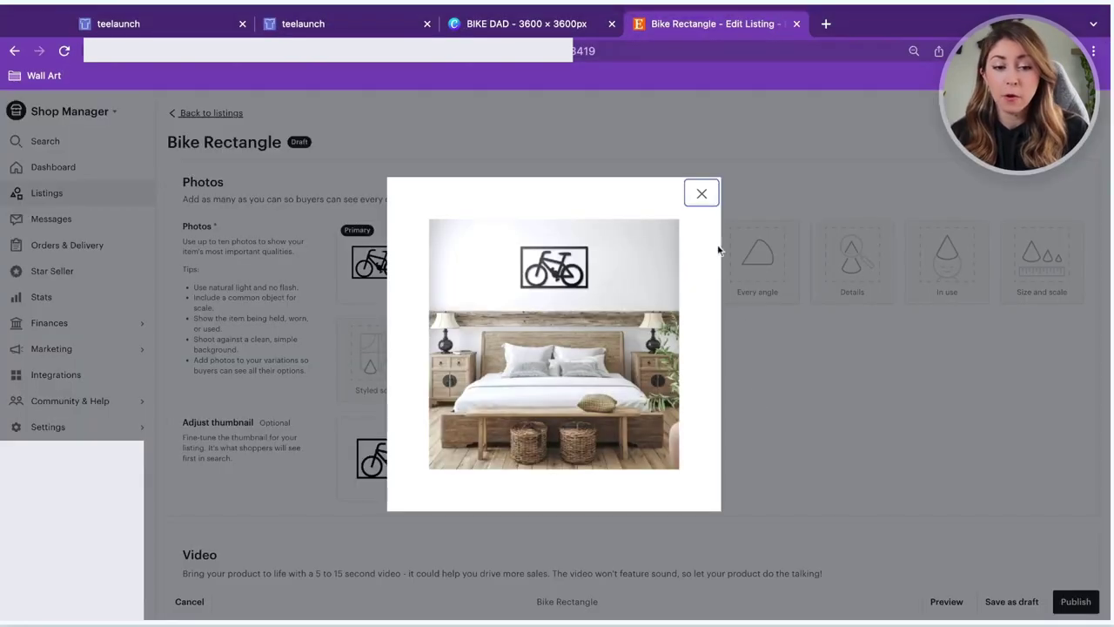
left_click(701, 192)
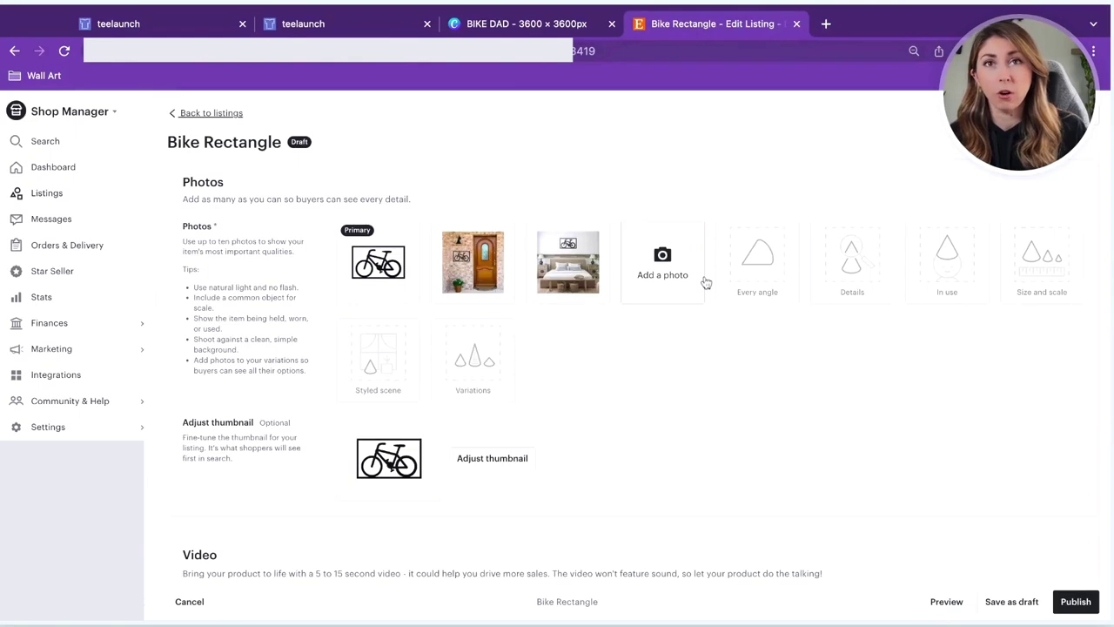
Replace the Home Decor category with Wall Hangings via a 'metal wall art' search.
scroll(706, 283, "down", 1)
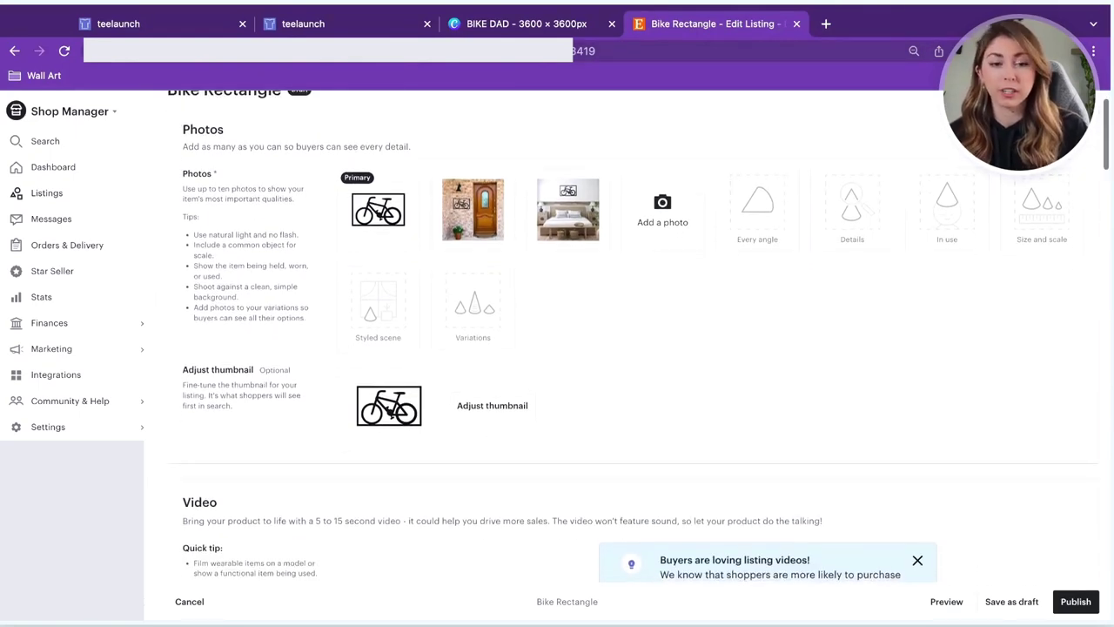
scroll(631, 336, "down", 5)
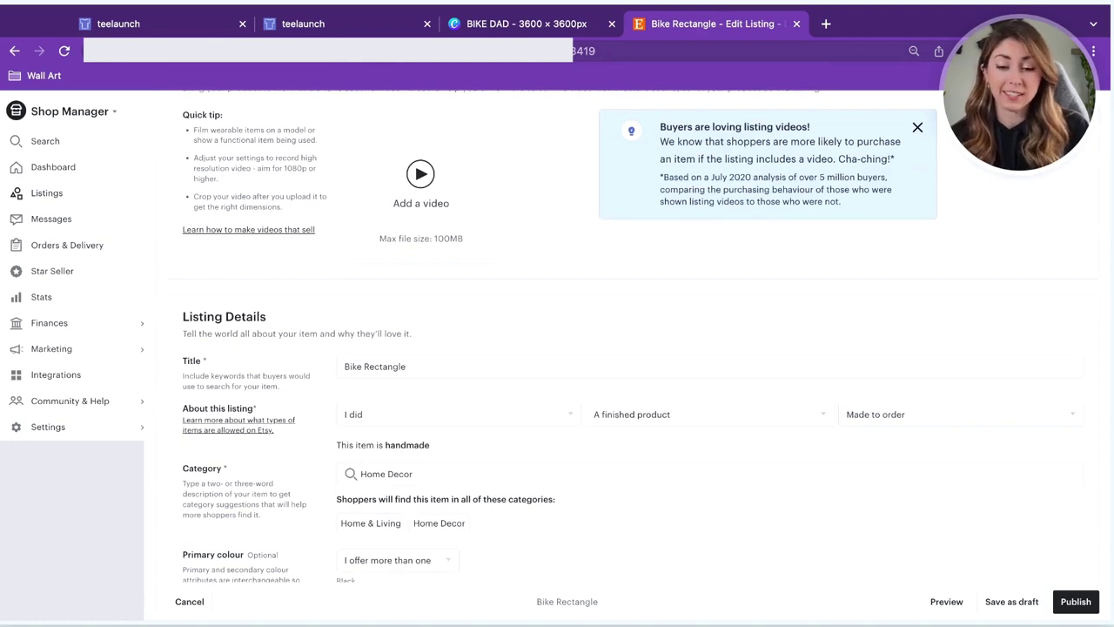
scroll(631, 336, "down", 1)
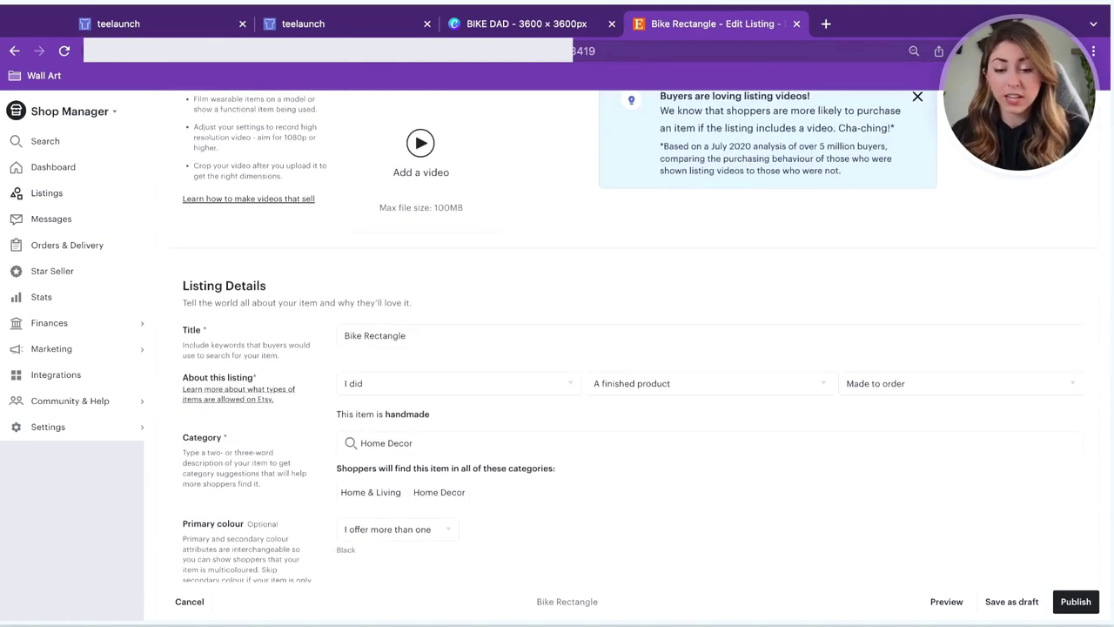
scroll(221, 348, "down", 1)
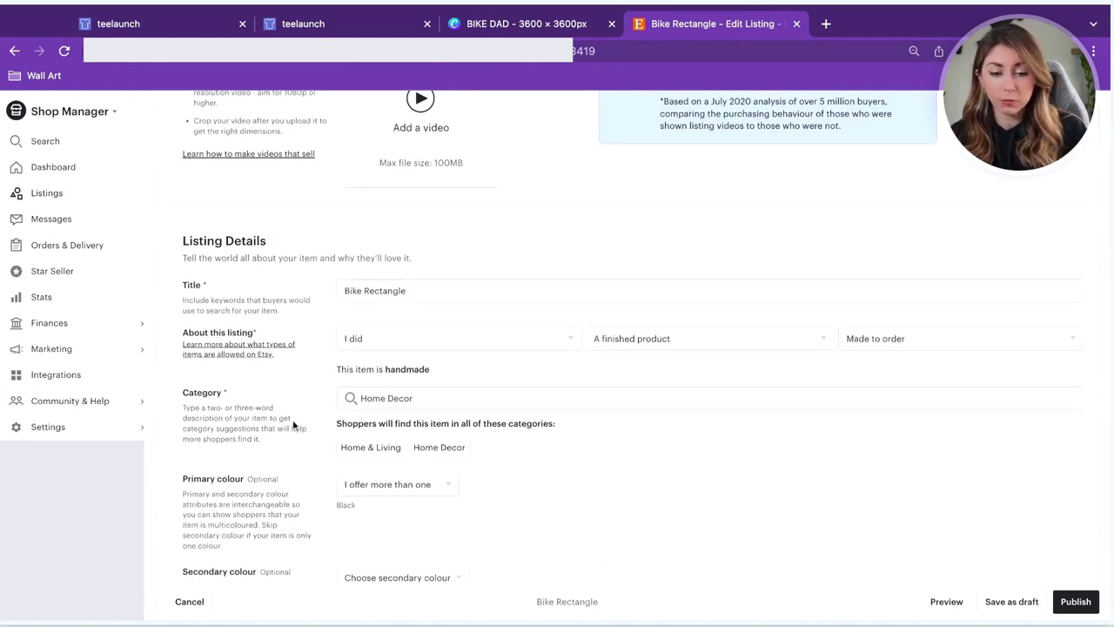
scroll(456, 398, "down", 1)
scroll(457, 398, "down", 10)
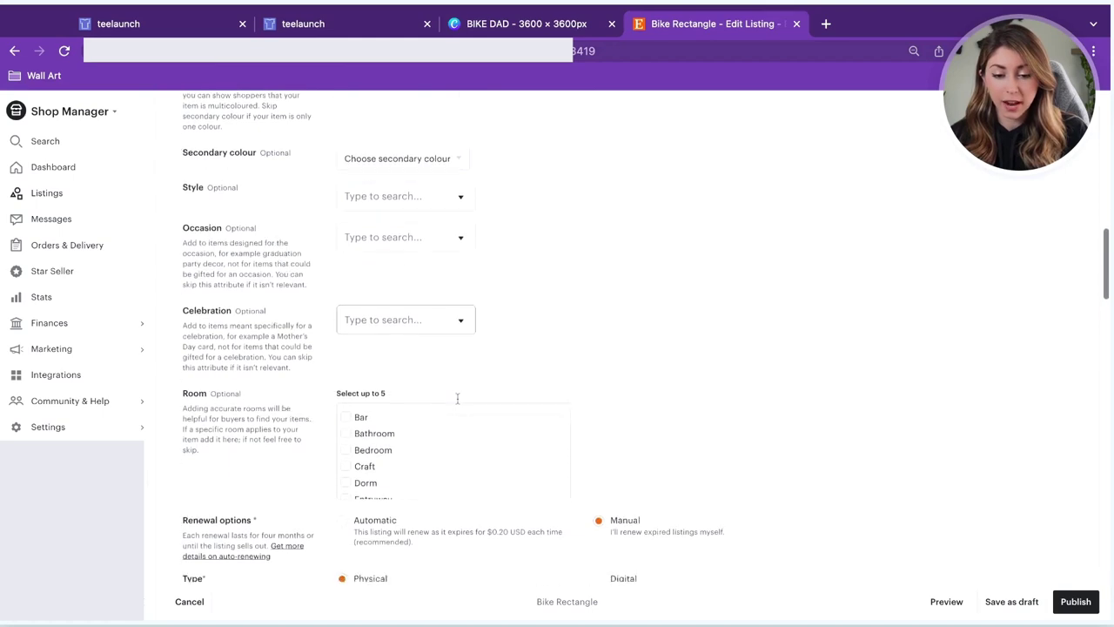
scroll(421, 364, "up", 10)
triple_click(421, 364)
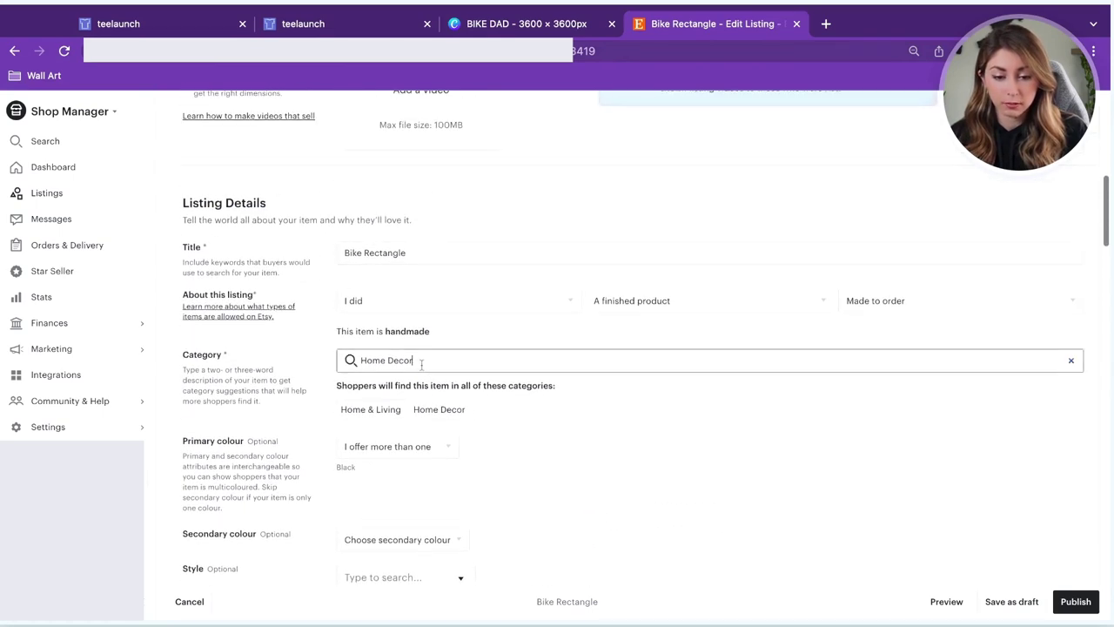
scroll(421, 364, "up", 1)
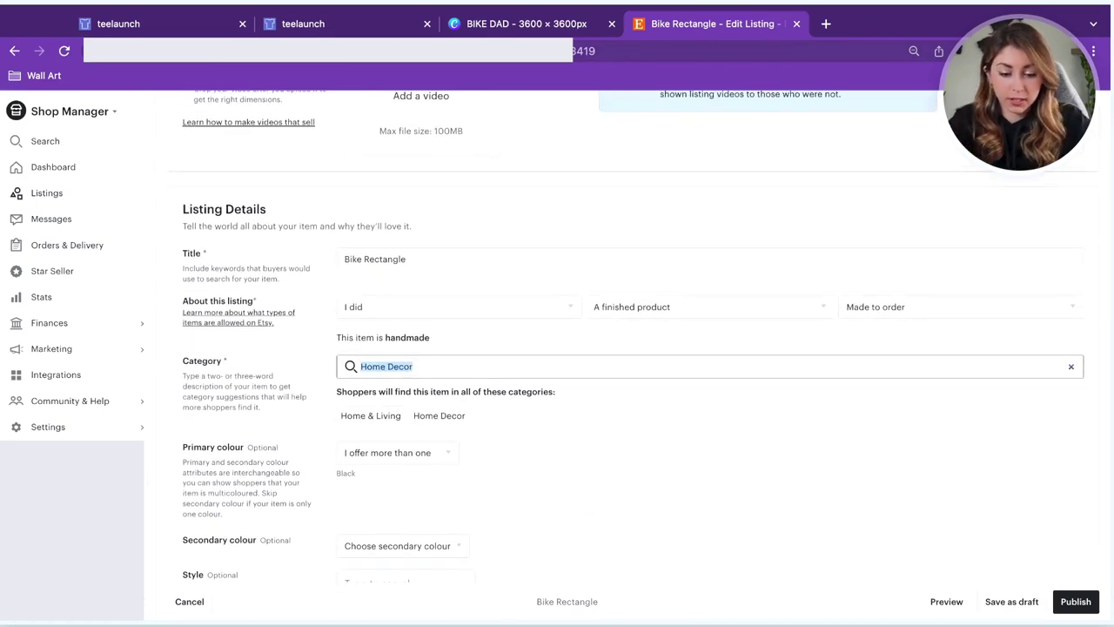
type("metal wall art")
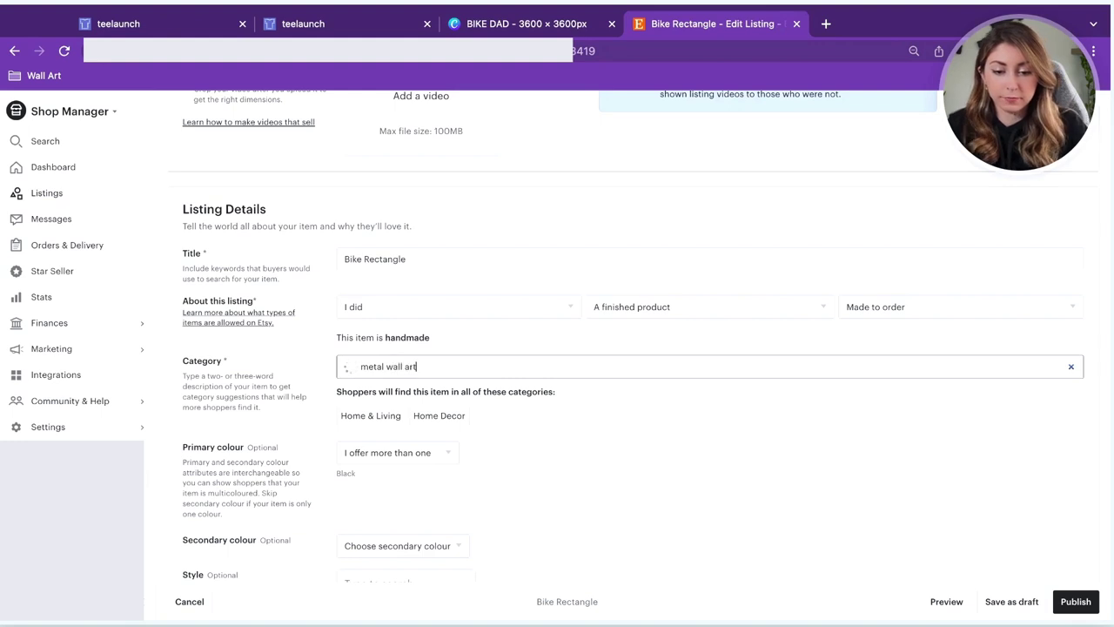
left_click(412, 407)
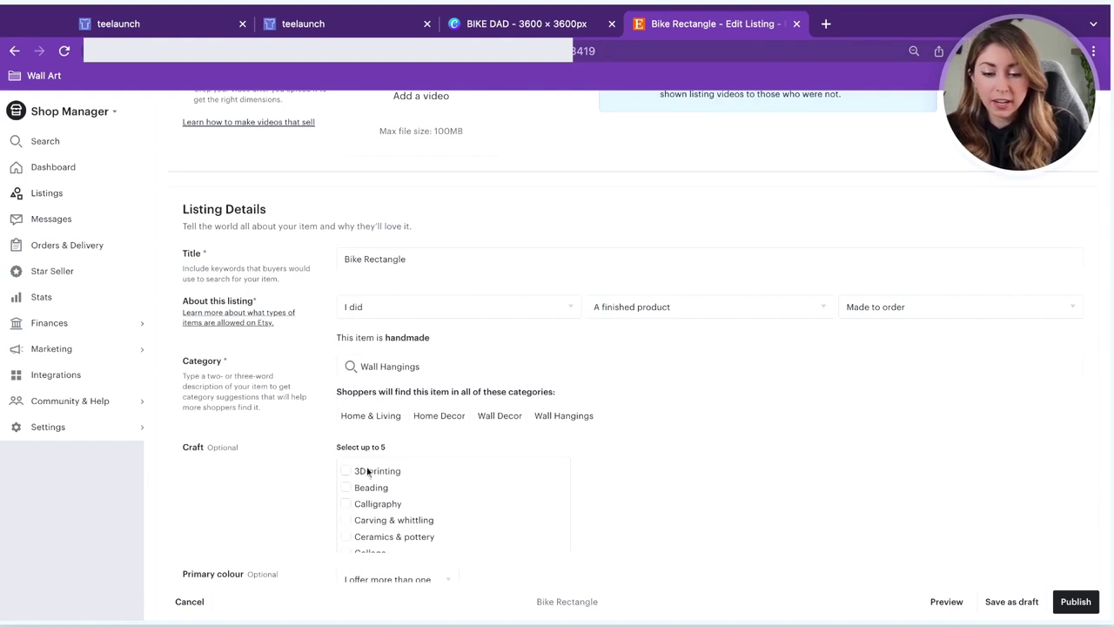
Add Metalworking as the listing's craft and recheck who made the item.
scroll(367, 471, "down", 2)
scroll(374, 471, "down", 4)
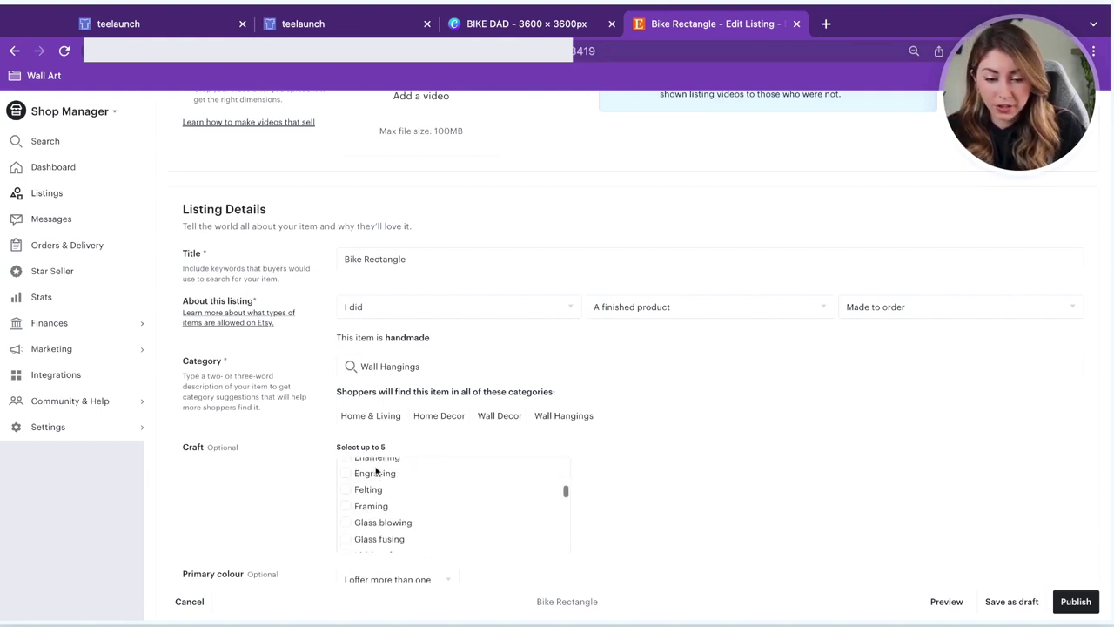
scroll(376, 471, "down", 2)
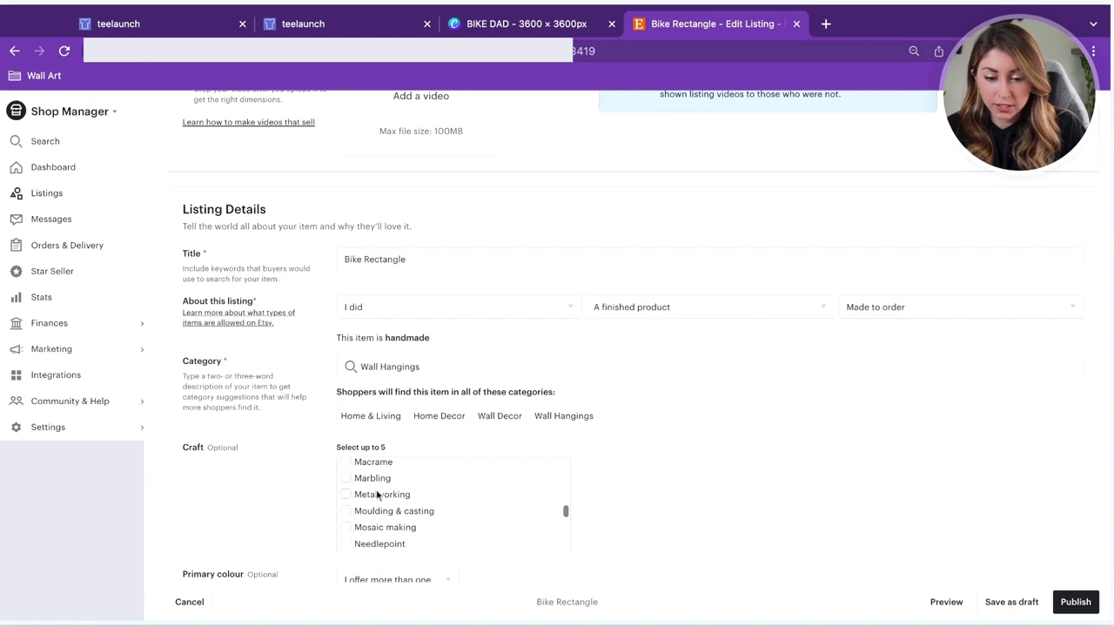
left_click(380, 493)
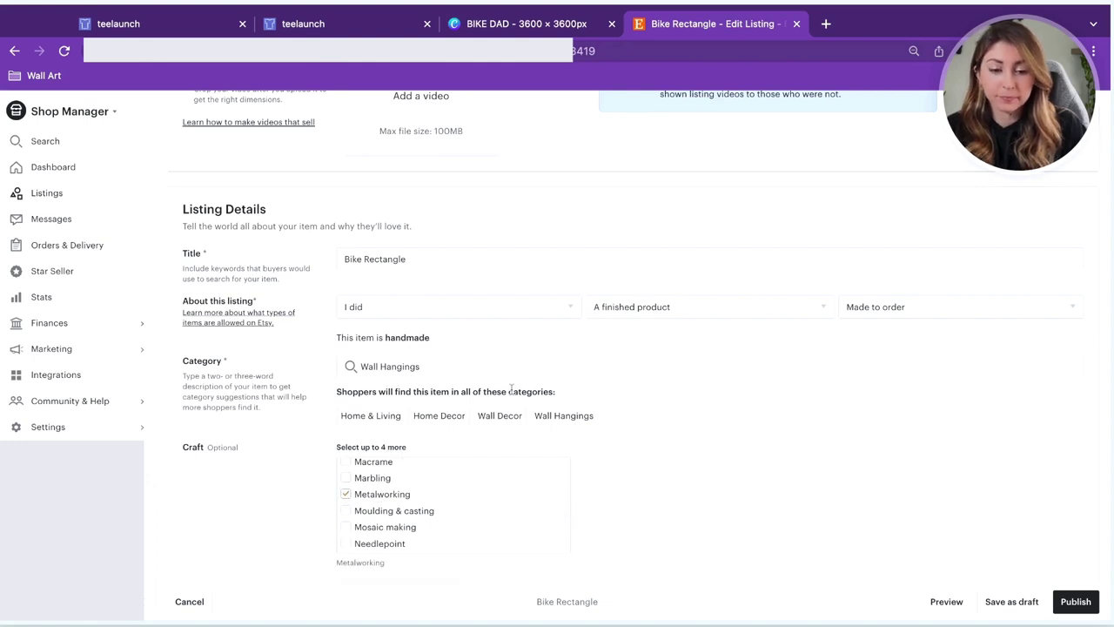
scroll(511, 389, "up", 2)
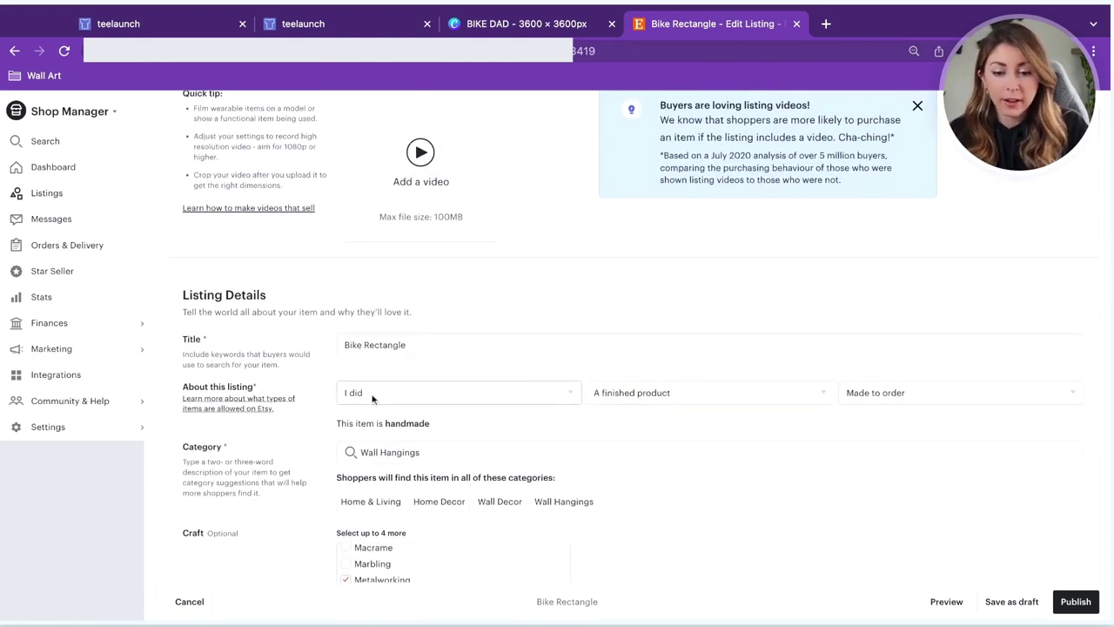
left_click(449, 397)
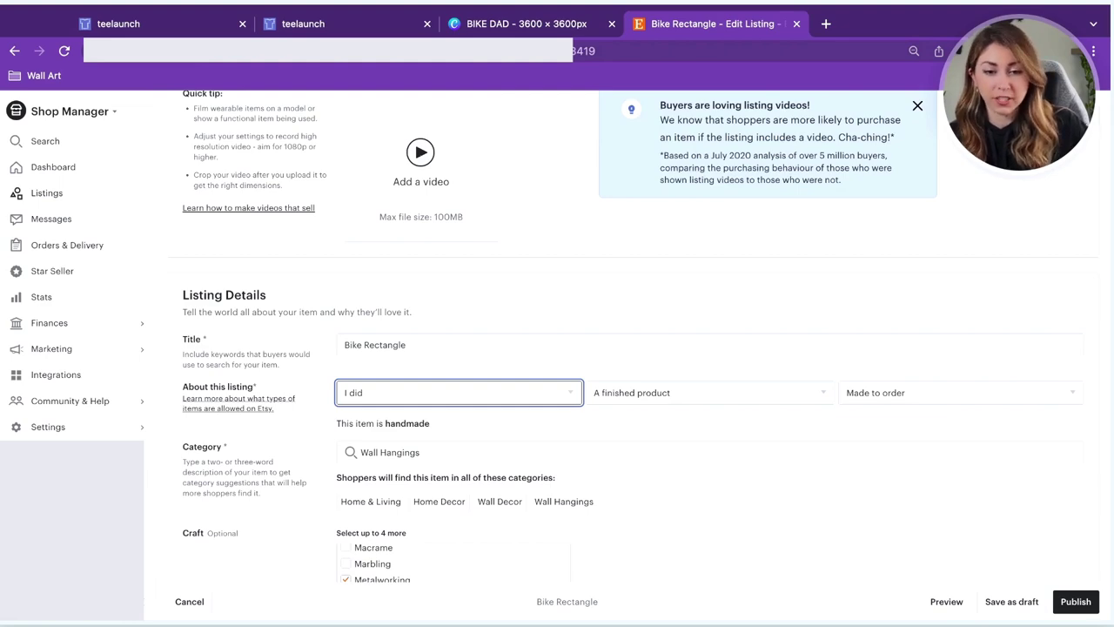
scroll(457, 348, "up", 6)
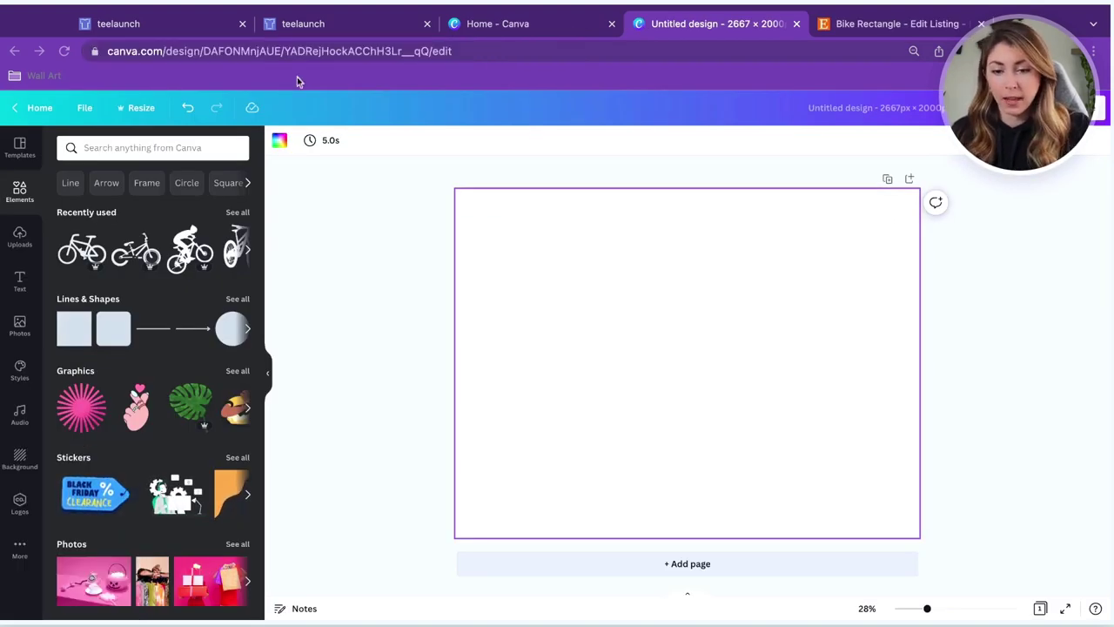
Search Canva elements for 'wall mockups' and browse the photo results.
left_click(190, 146)
type("wall mockups")
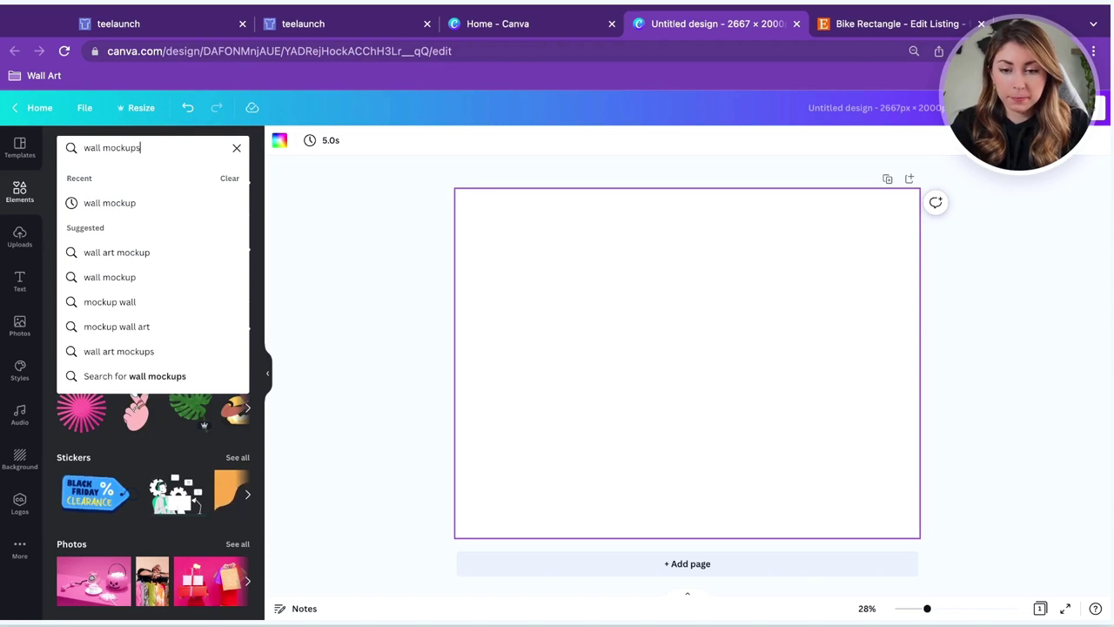
key("Return")
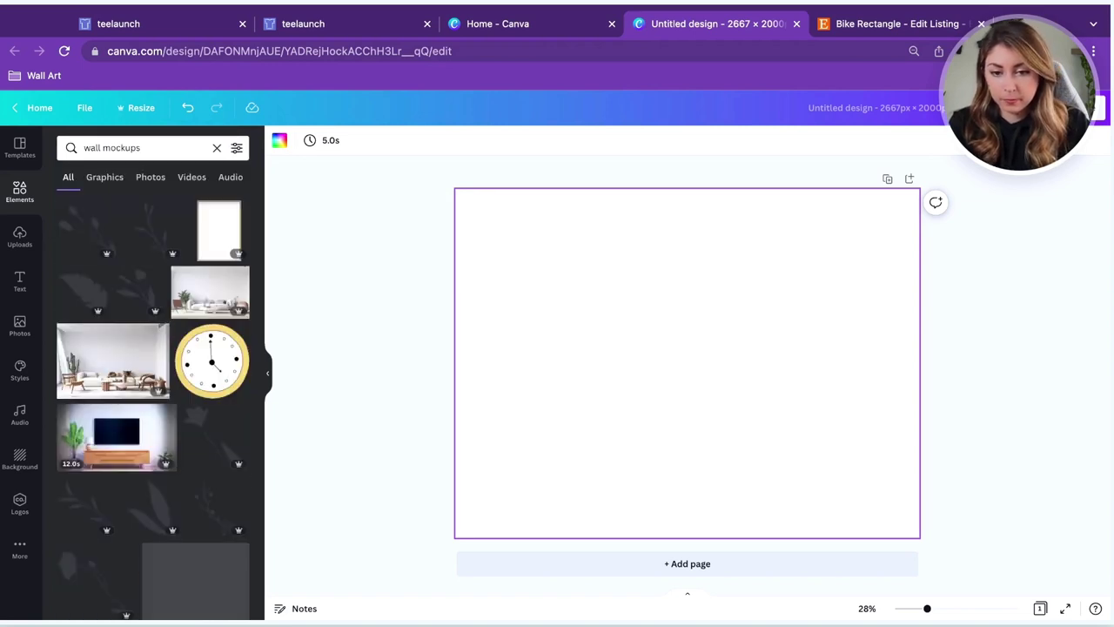
left_click(192, 176)
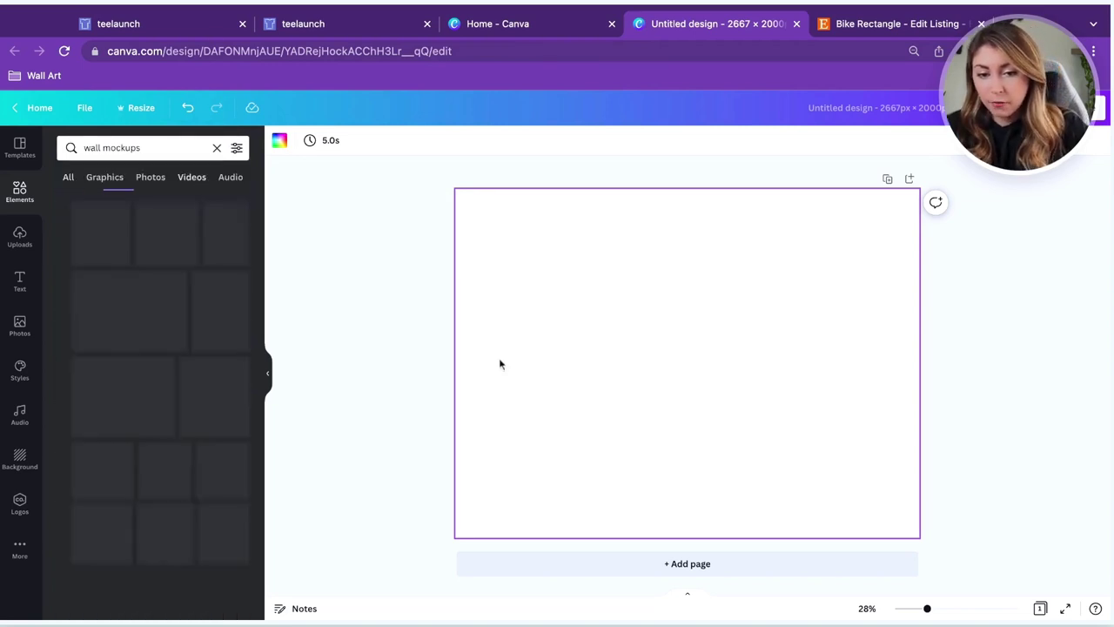
left_click(159, 180)
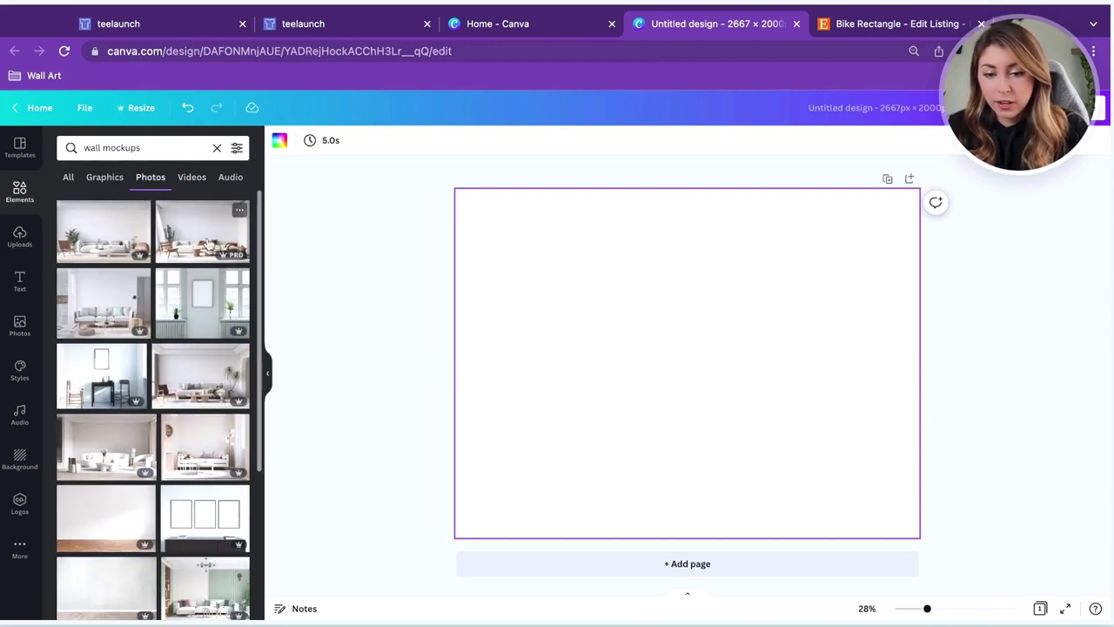
left_click(208, 235)
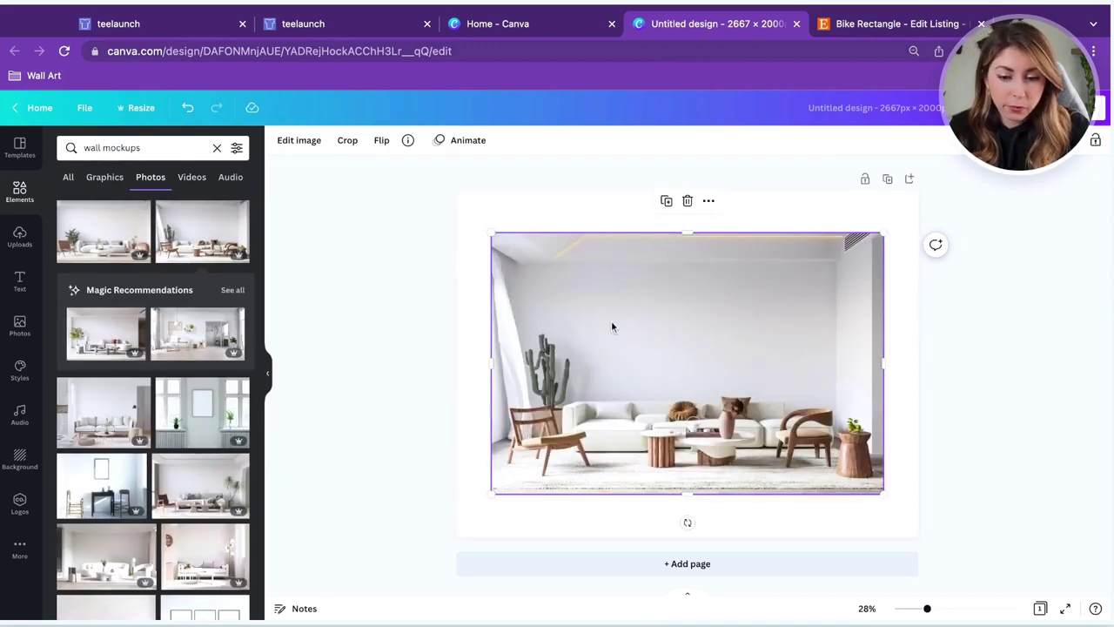
key("Delete")
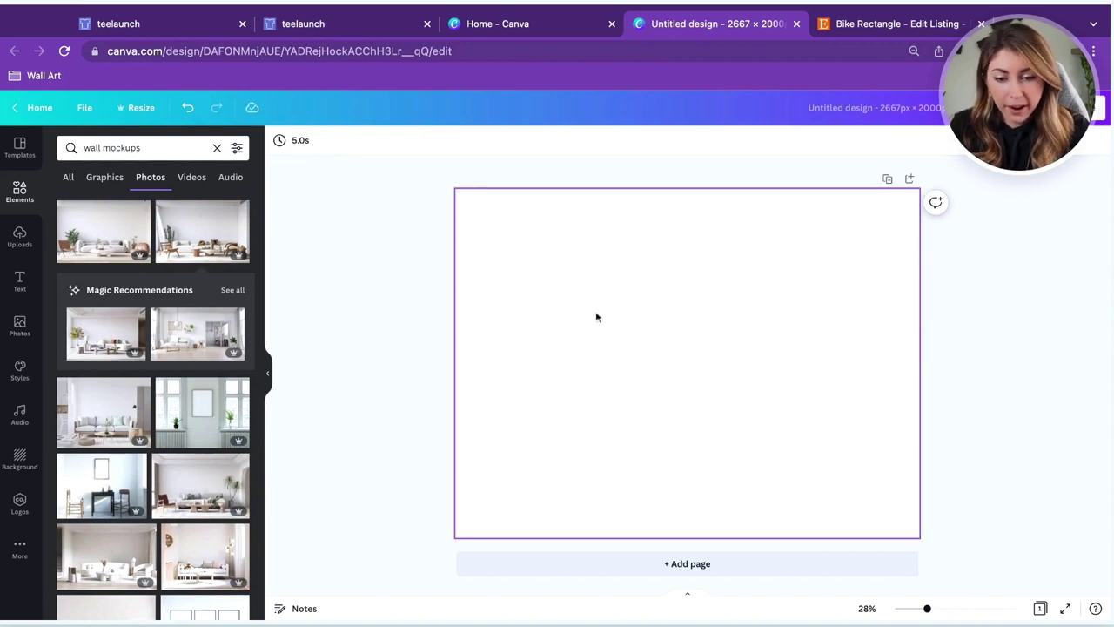
Add the grey-wall sofa mockup photo and resize it to fill the page.
scroll(204, 389, "down", 1)
scroll(205, 389, "down", 3)
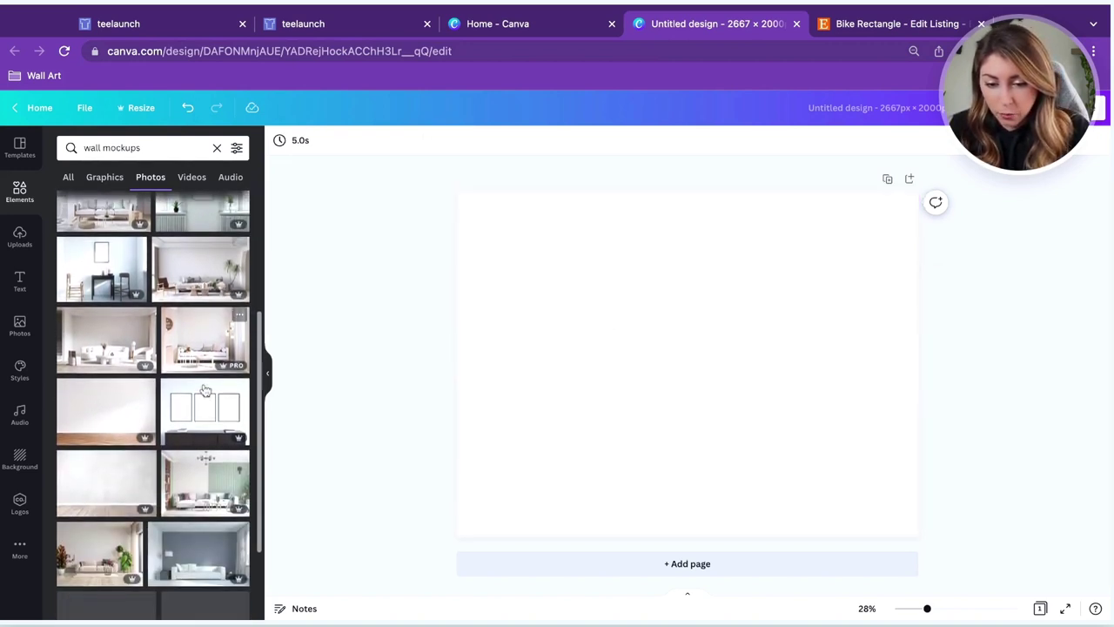
scroll(122, 422, "down", 1)
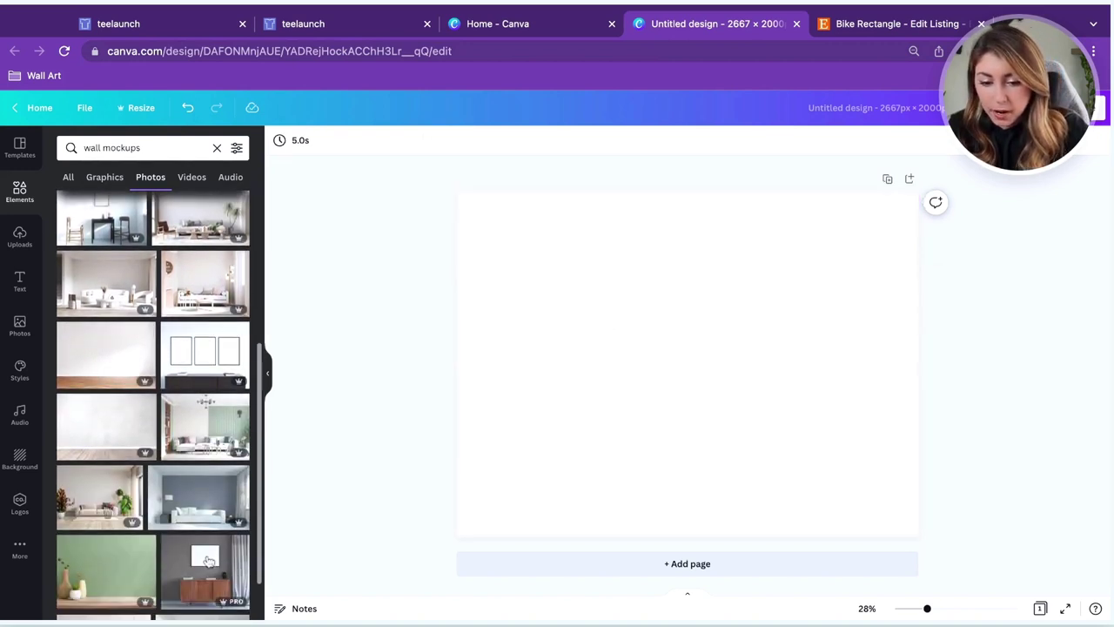
left_click(222, 501)
left_click_drag(688, 439, 639, 379)
left_click_drag(832, 426, 984, 525)
left_click_drag(870, 441, 851, 455)
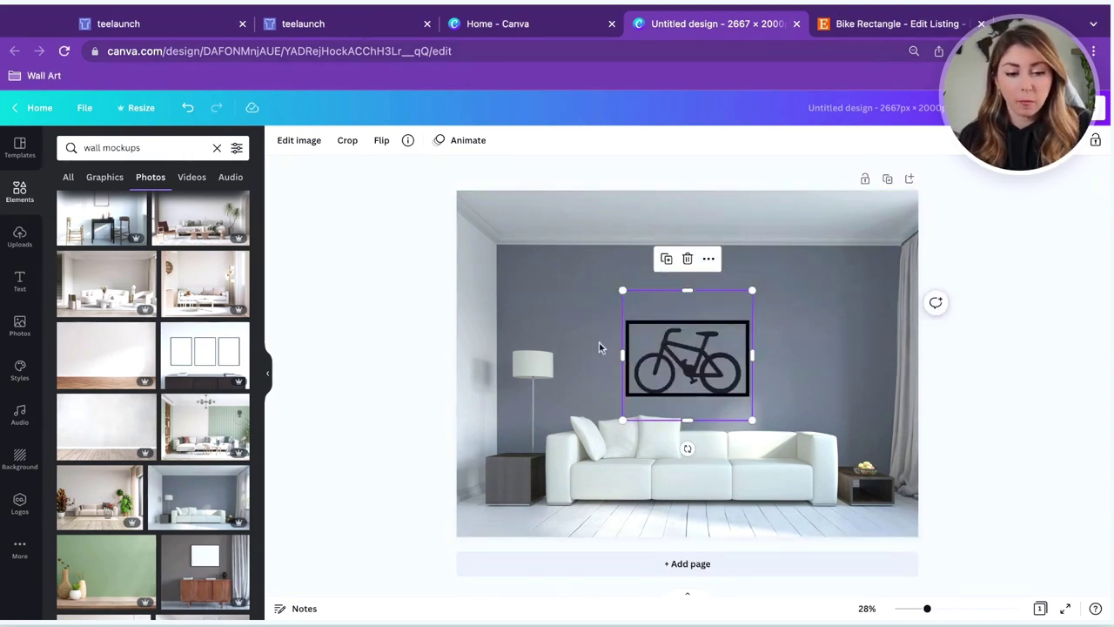
Apply a Drop shadow to the bike sign from the image Shadows effects.
left_click(299, 140)
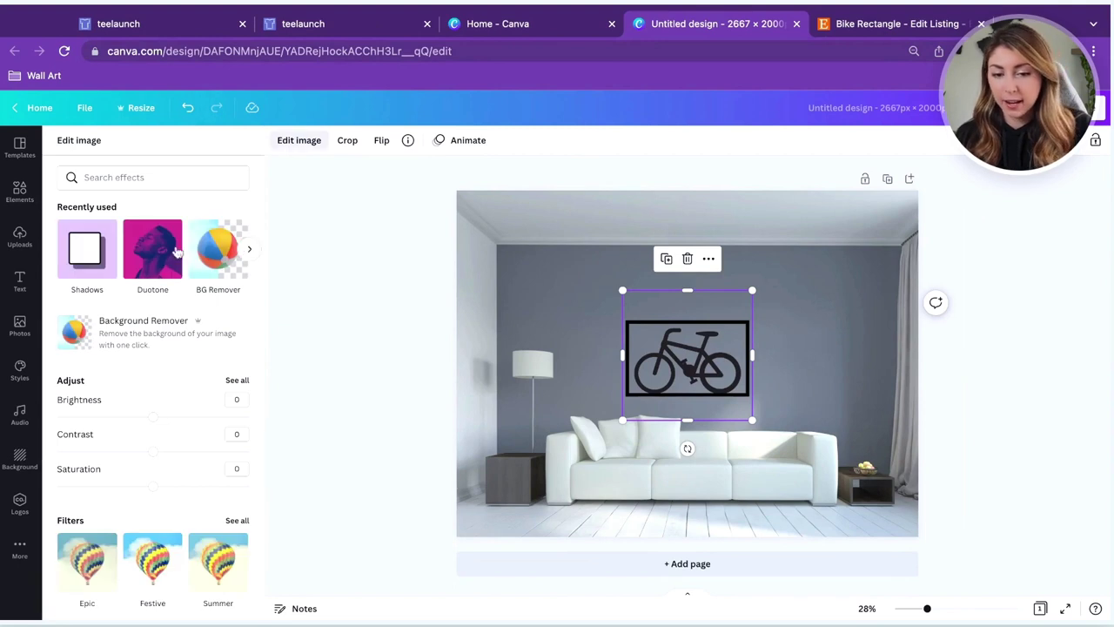
left_click(101, 251)
left_click(219, 207)
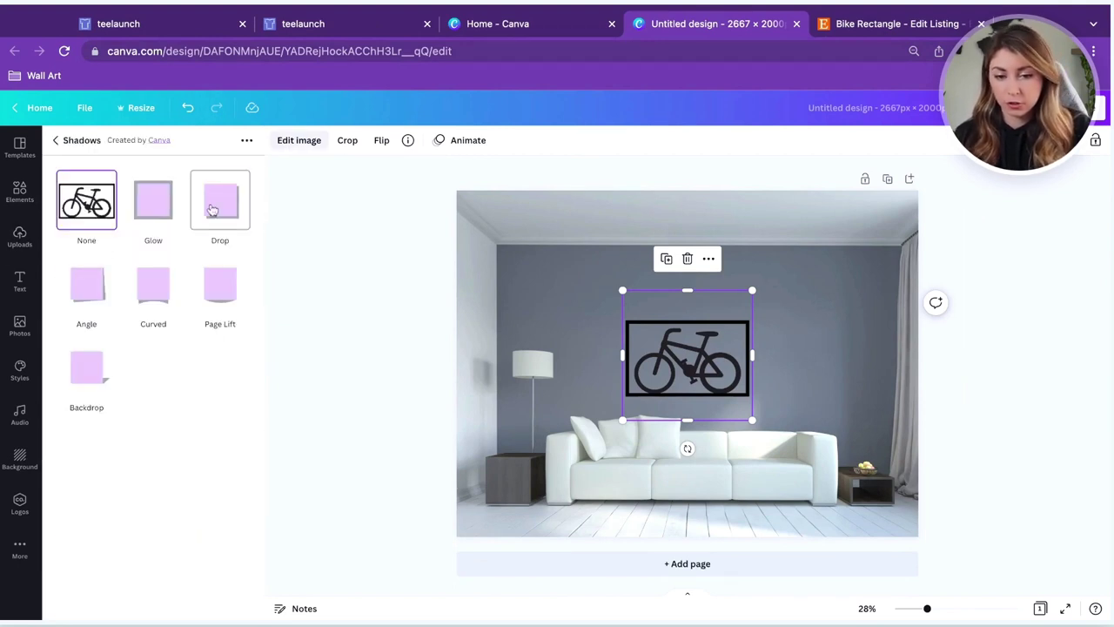
left_click(220, 208)
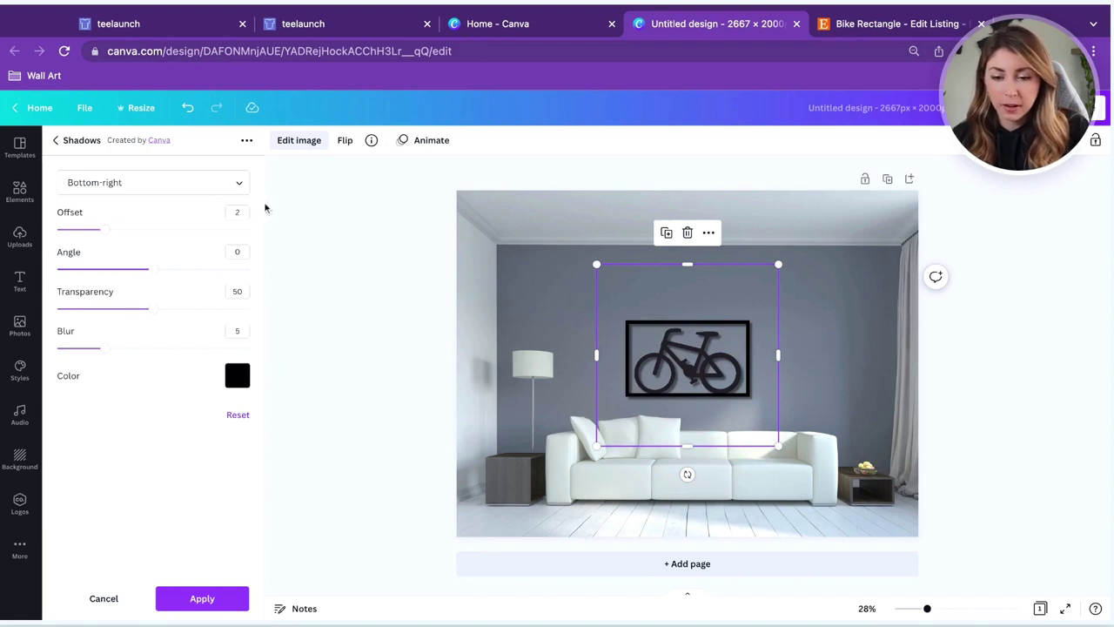
Set the drop shadow offset to 1.5.
type("8")
key("Return")
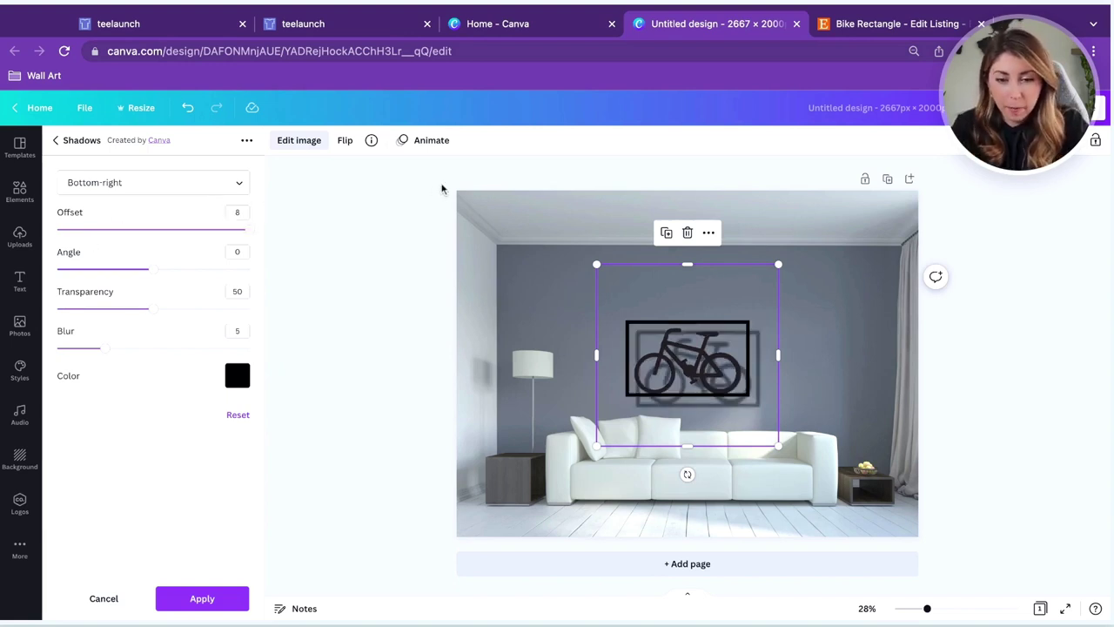
left_click(236, 211)
type("1")
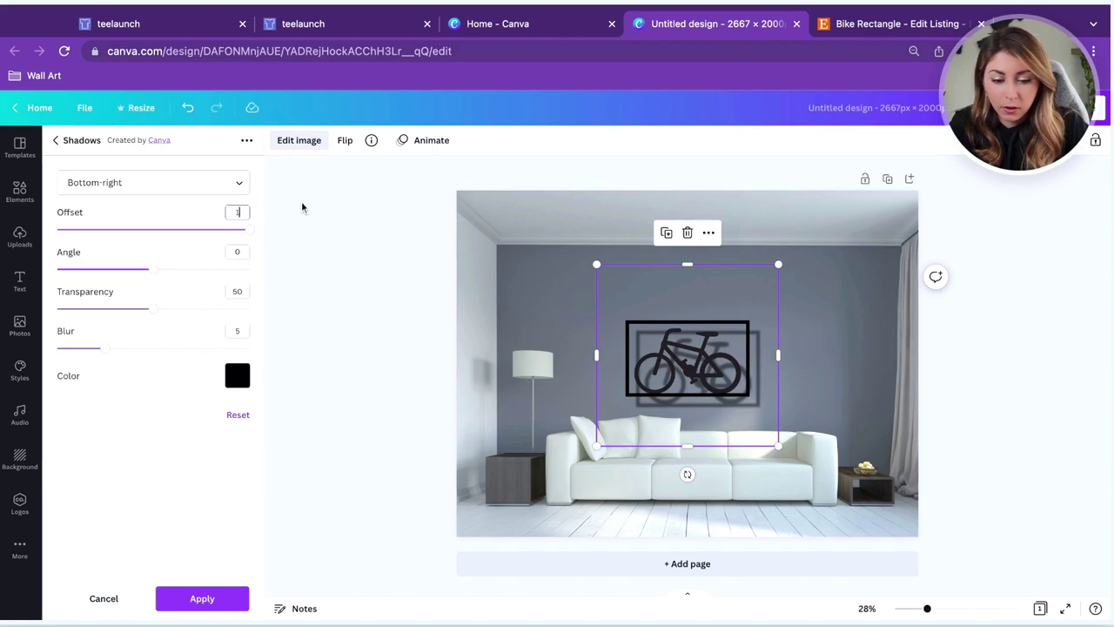
key("Return")
left_click(244, 212)
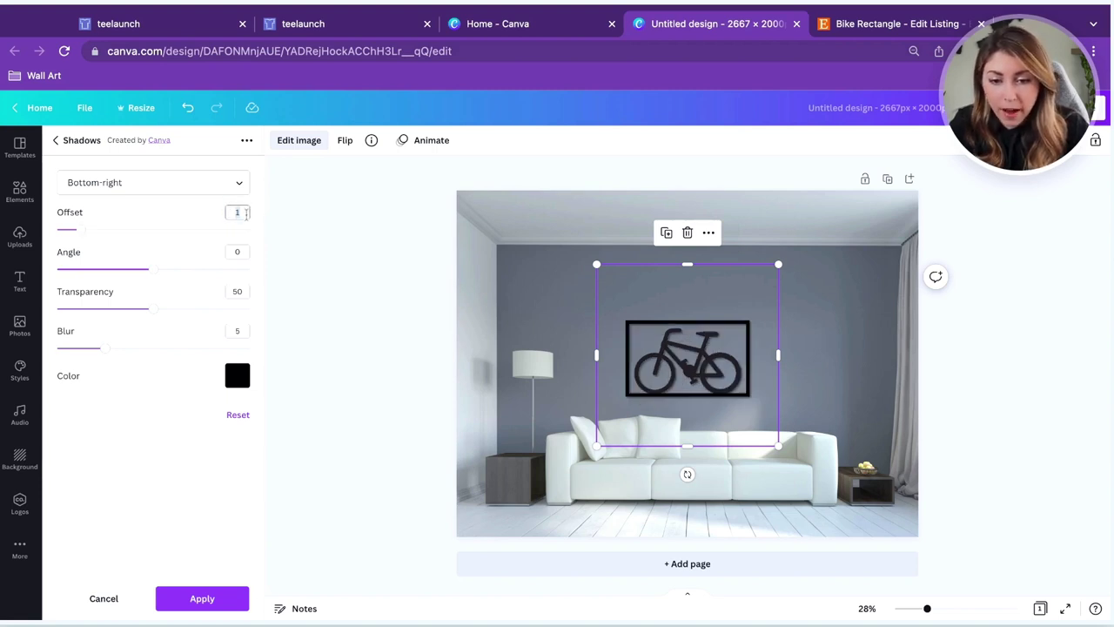
type(".5")
key("Return")
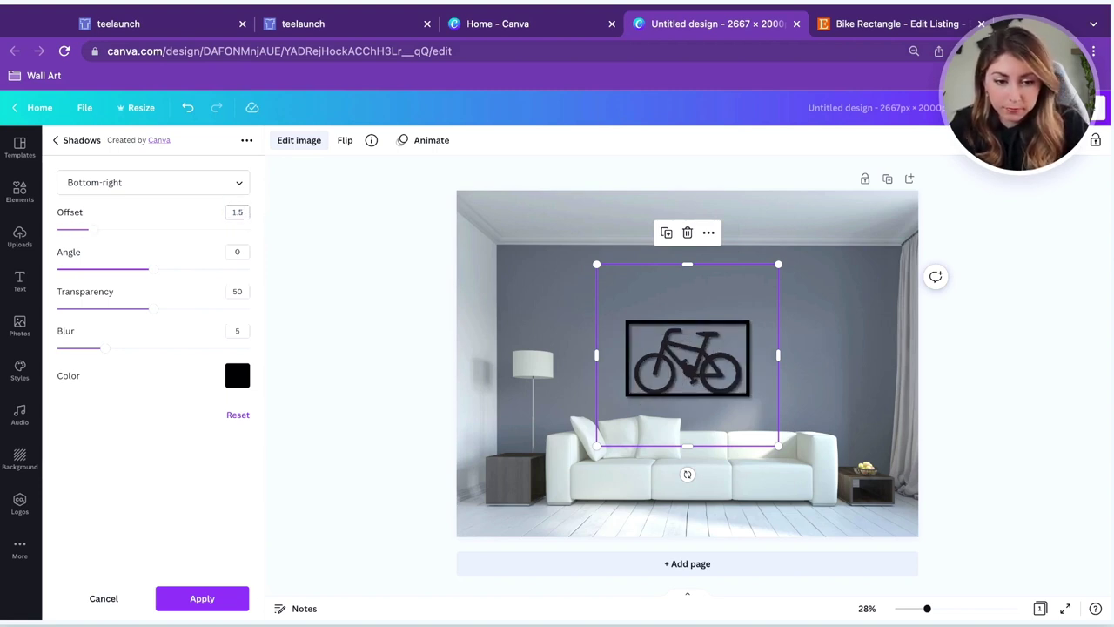
Set shadow transparency to 23 and blur to 12, then apply the shadow.
left_click_drag(148, 308, 101, 310)
left_click_drag(138, 351, 172, 349)
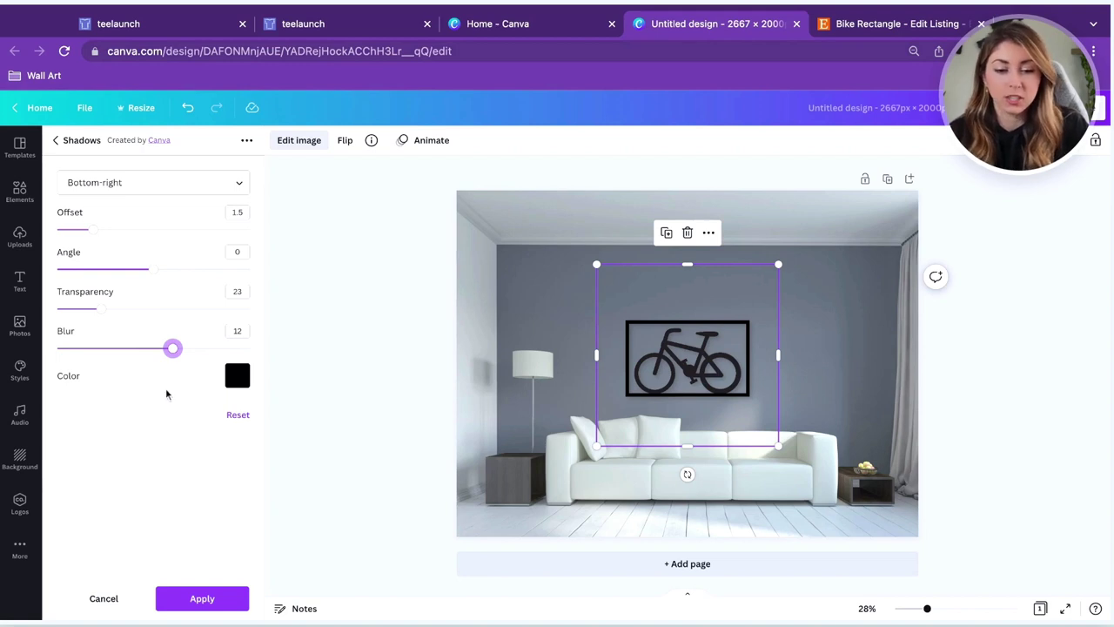
left_click(242, 598)
left_click(380, 389)
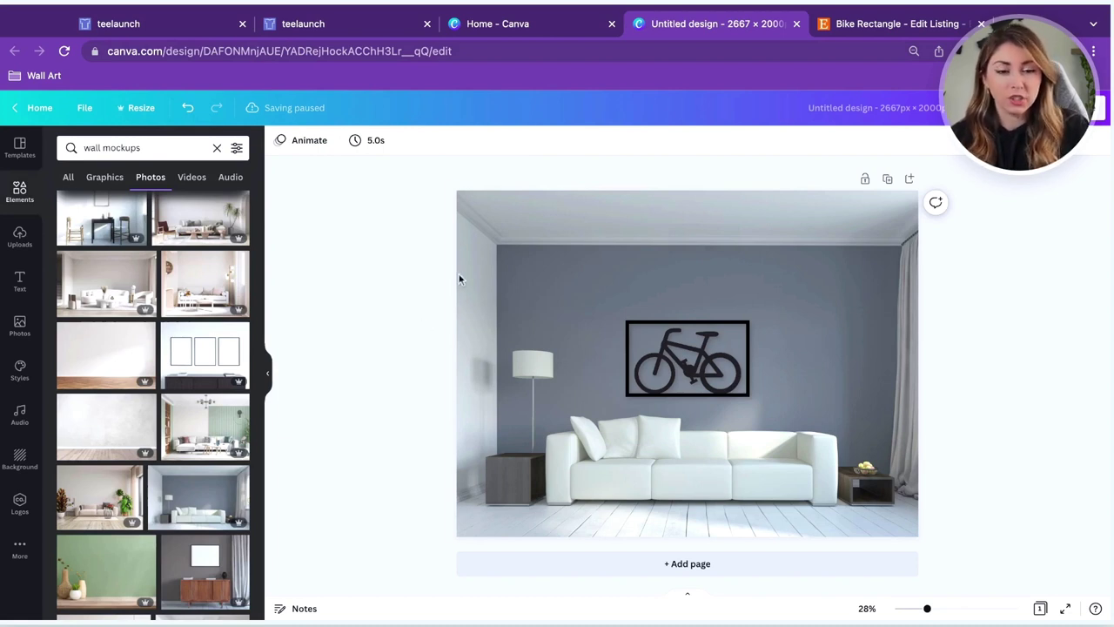
Make the bedroom mockup the primary photo of the Bike Rectangle listing.
left_click(850, 29)
left_click(379, 258)
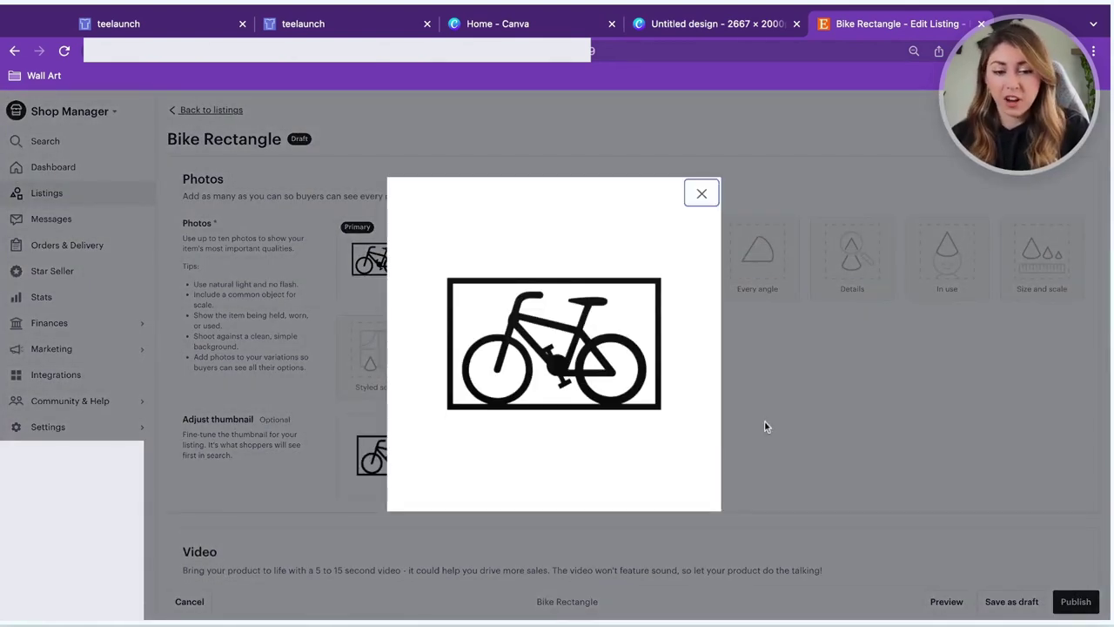
left_click(764, 422)
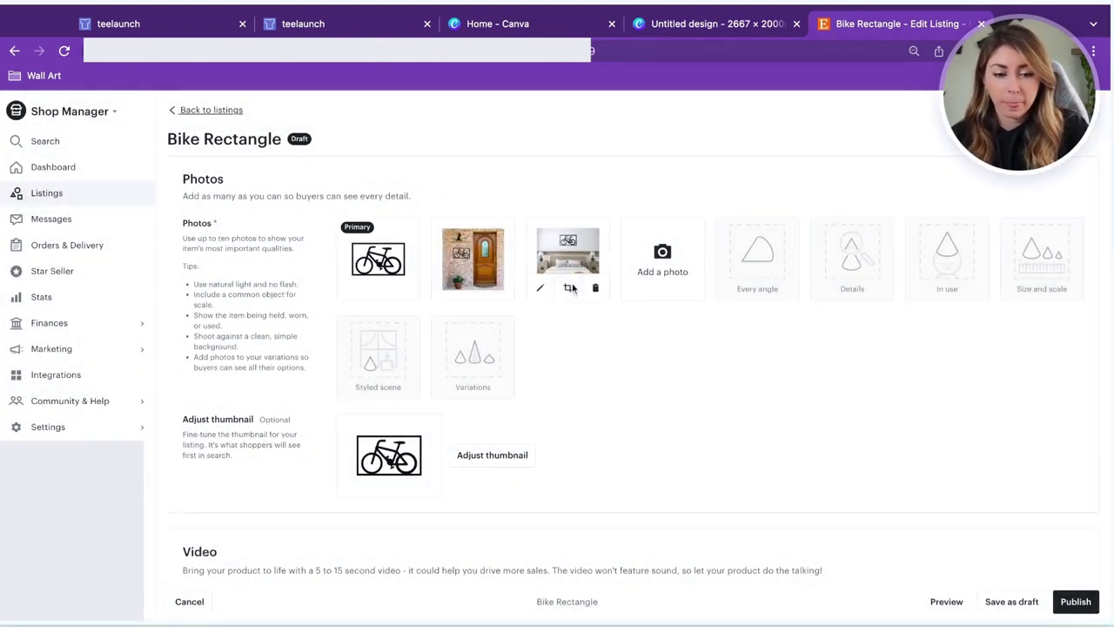
left_click(570, 288)
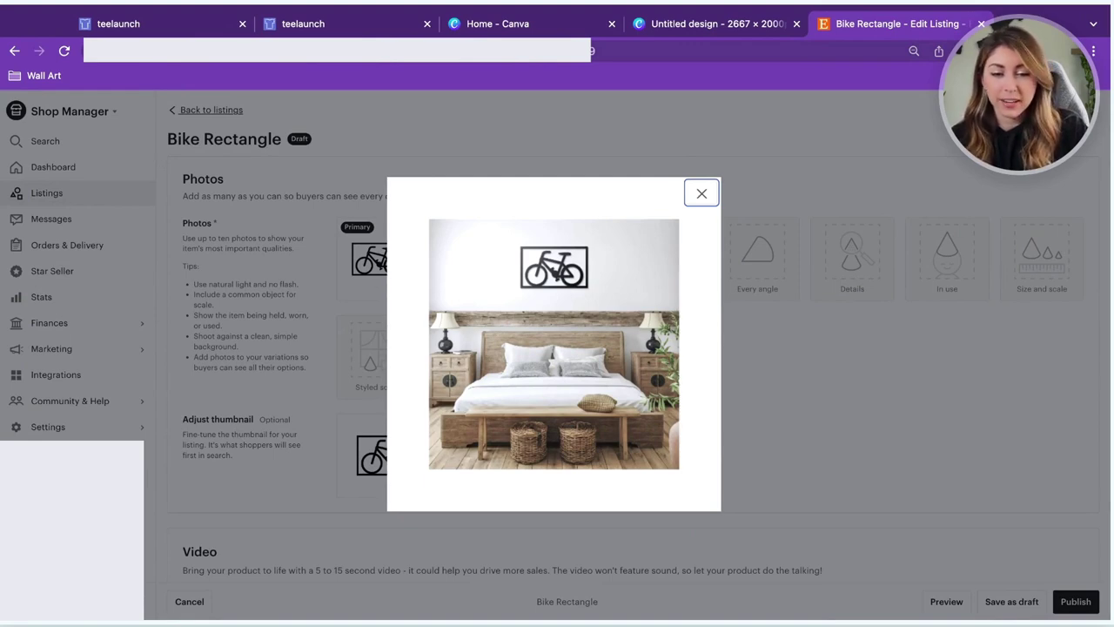
key("Escape")
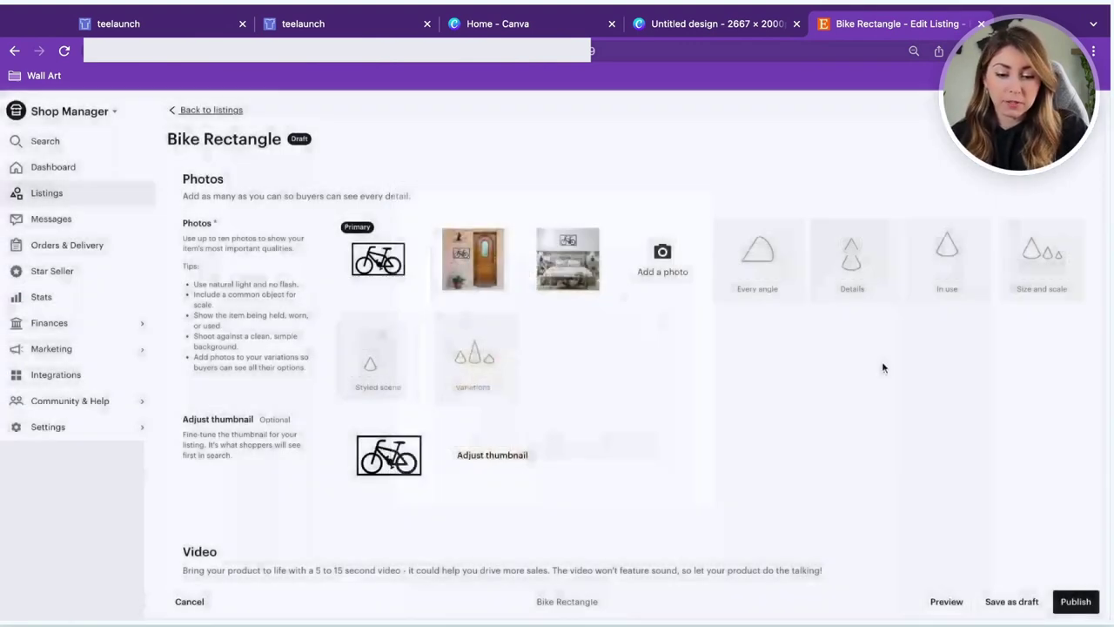
left_click_drag(580, 248, 374, 259)
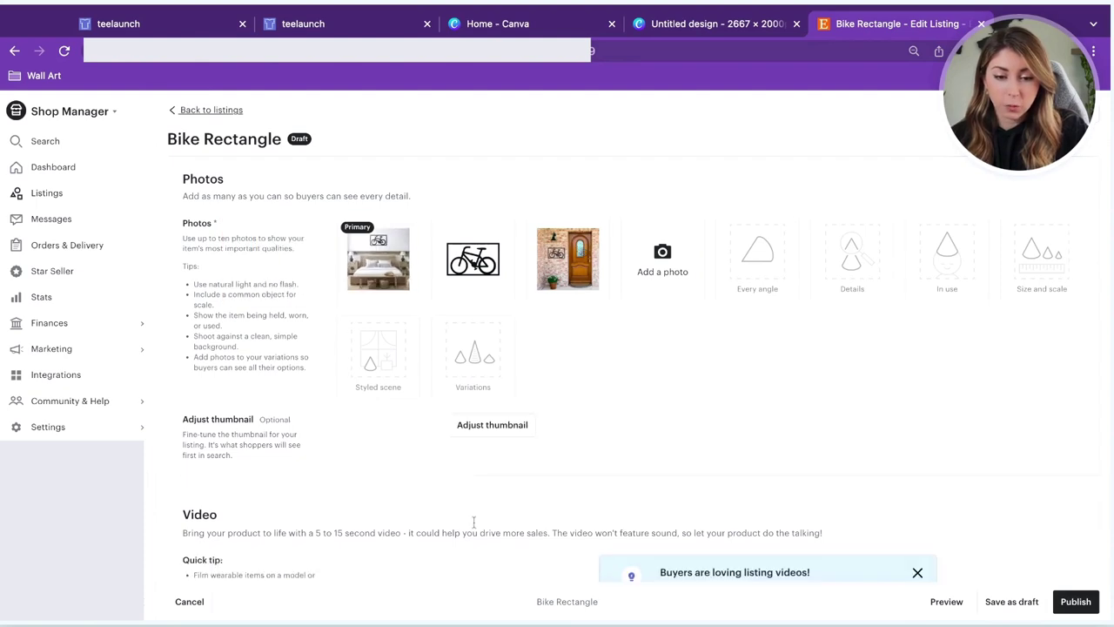
Zoom and reposition the bedroom photo as the thumbnail and save it.
left_click(497, 431)
left_click_drag(498, 412, 570, 412)
left_click_drag(562, 315, 567, 325)
left_click(691, 459)
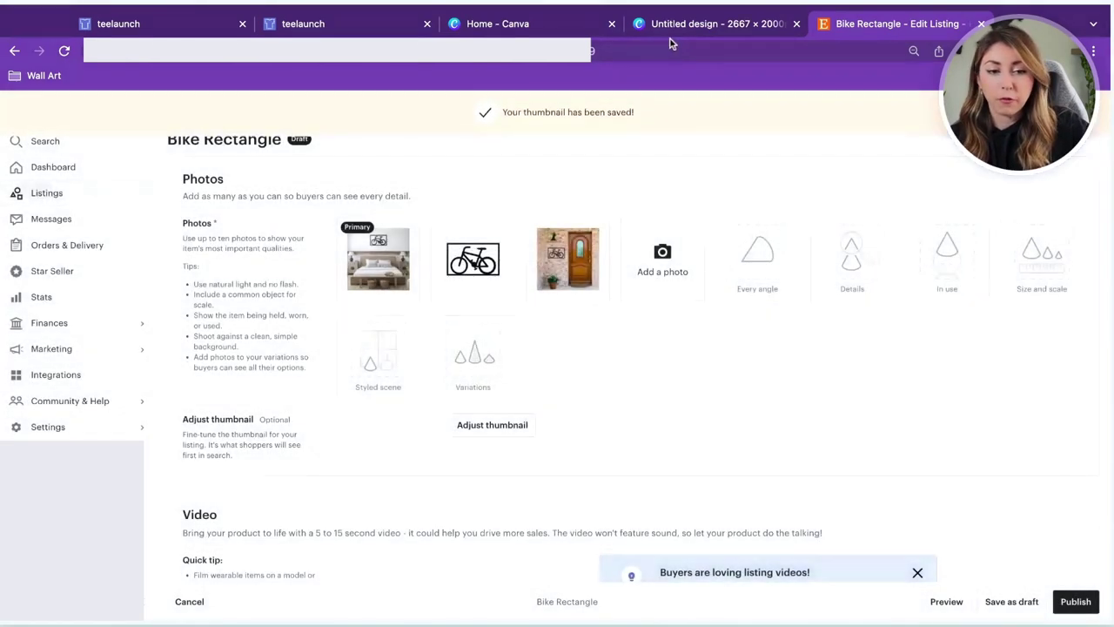
left_click(670, 32)
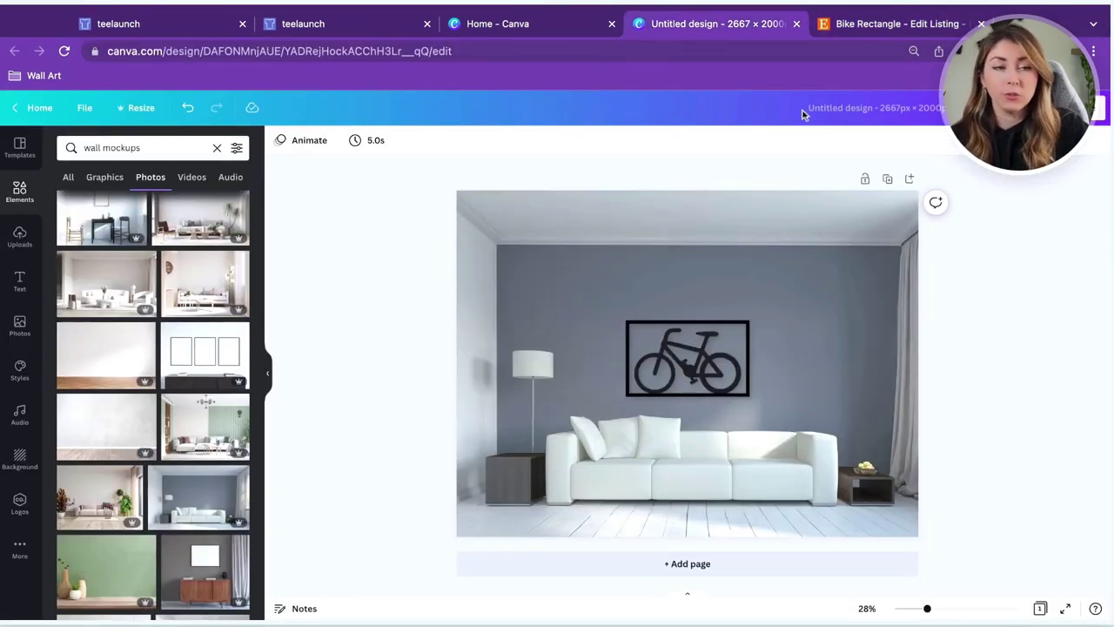